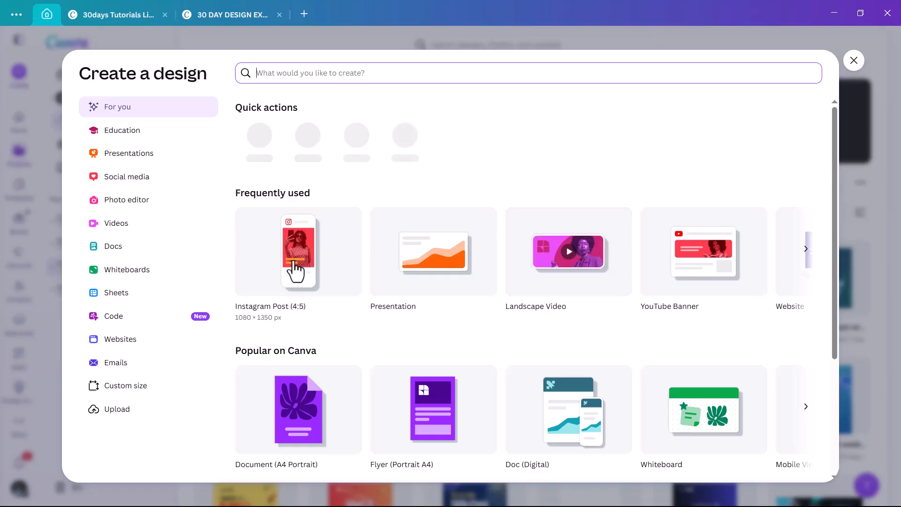
# Step: Create a blank Instagram Post (4:5) design and paste the copied page of flyer assets into it
pyautogui.click(301, 320)
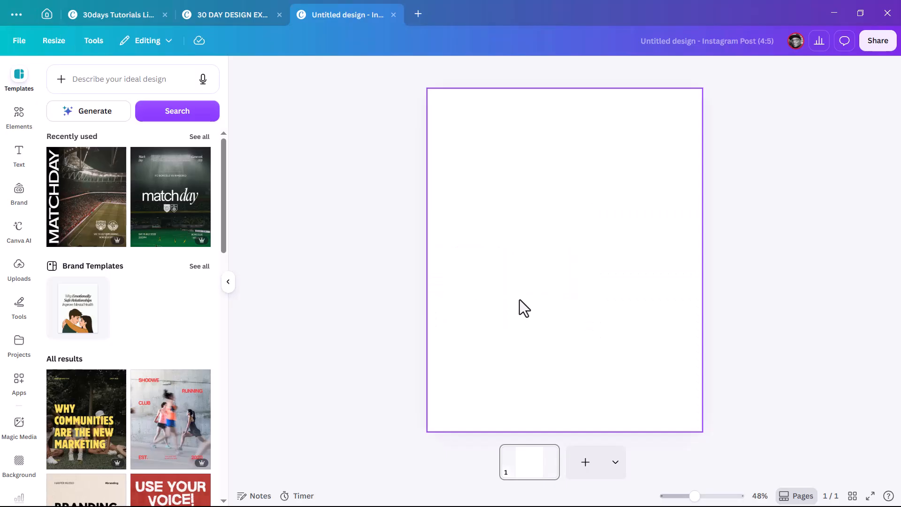
pyautogui.click(535, 466)
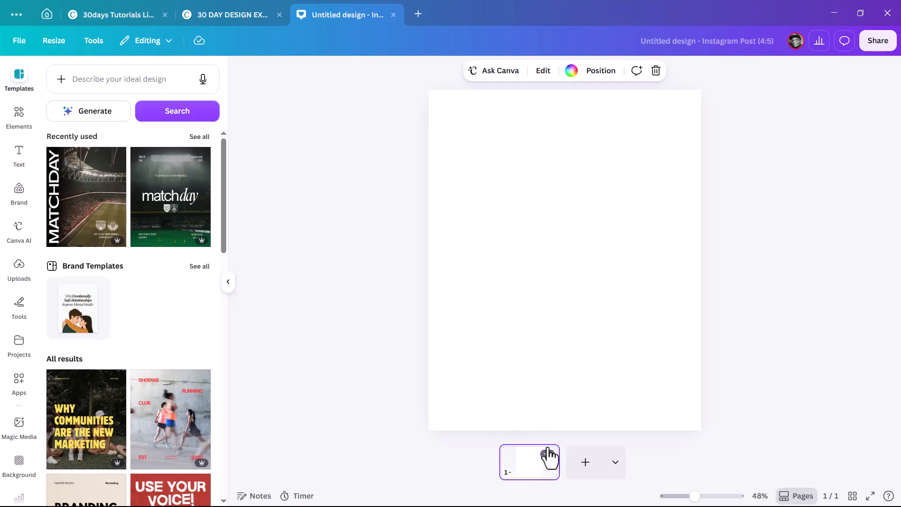
pyautogui.click(547, 454)
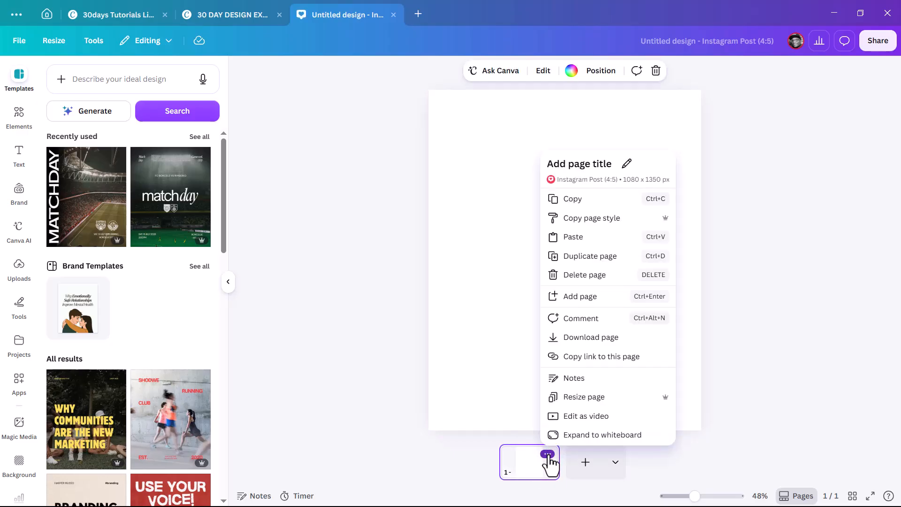
pyautogui.click(577, 237)
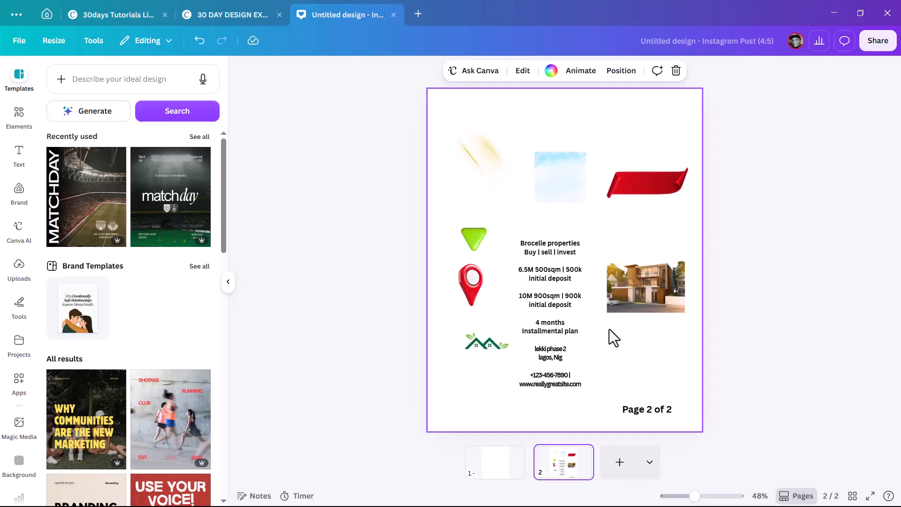
# Step: Delete the "Page 2 of 2" label from the pasted assets page
pyautogui.click(647, 415)
pyautogui.press('Delete')
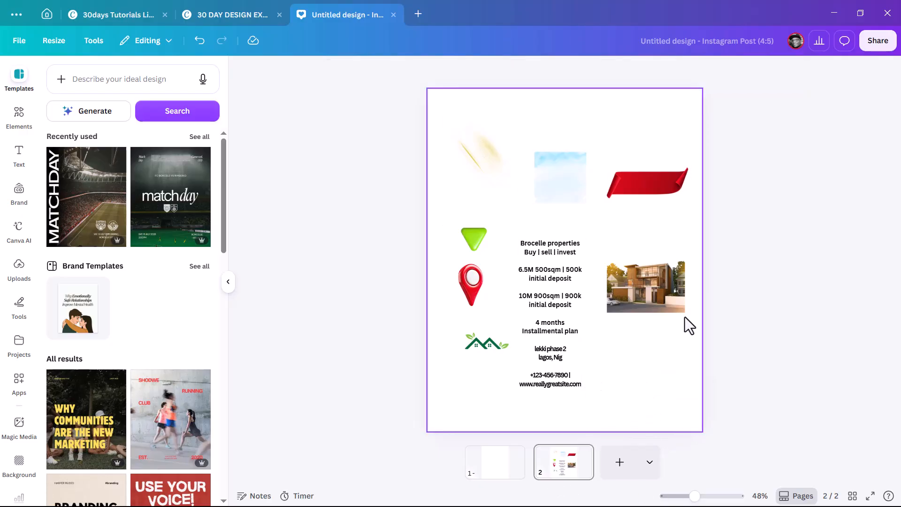
# Step: Move the house photo from page 2 to page 1, enlarge it past the page width and centre it horizontally
pyautogui.click(683, 290)
pyautogui.moveTo(652, 300); pyautogui.dragTo(502, 474)
pyautogui.moveTo(686, 314); pyautogui.dragTo(836, 352)
pyautogui.moveTo(662, 343); pyautogui.dragTo(495, 257)
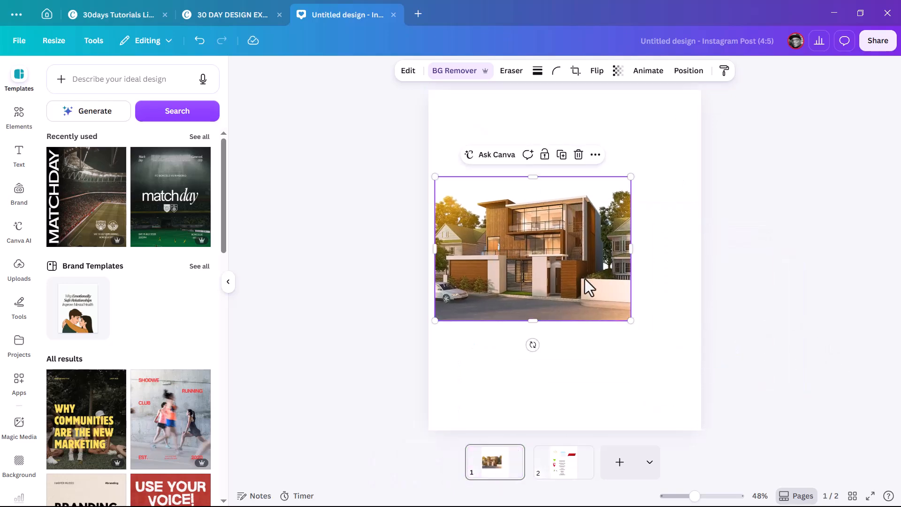
pyautogui.moveTo(665, 335); pyautogui.dragTo(731, 366)
pyautogui.moveTo(626, 334)
pyautogui.mouseDown()
pyautogui.moveTo(606, 326)
pyautogui.moveTo(610, 336)
pyautogui.mouseUp()
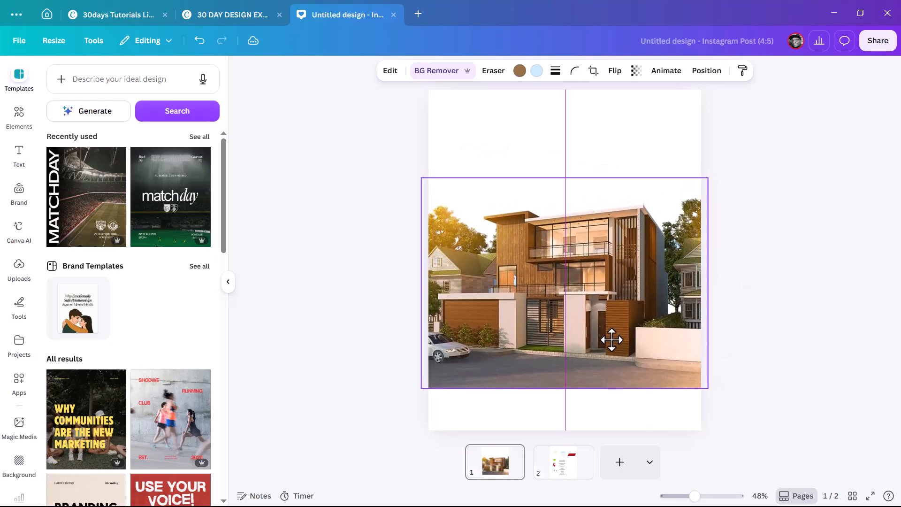
# Step: Move the sky image to page 1, enlarge it to cover the page's upper area and send it behind the house photo
pyautogui.click(573, 482)
pyautogui.click(563, 181)
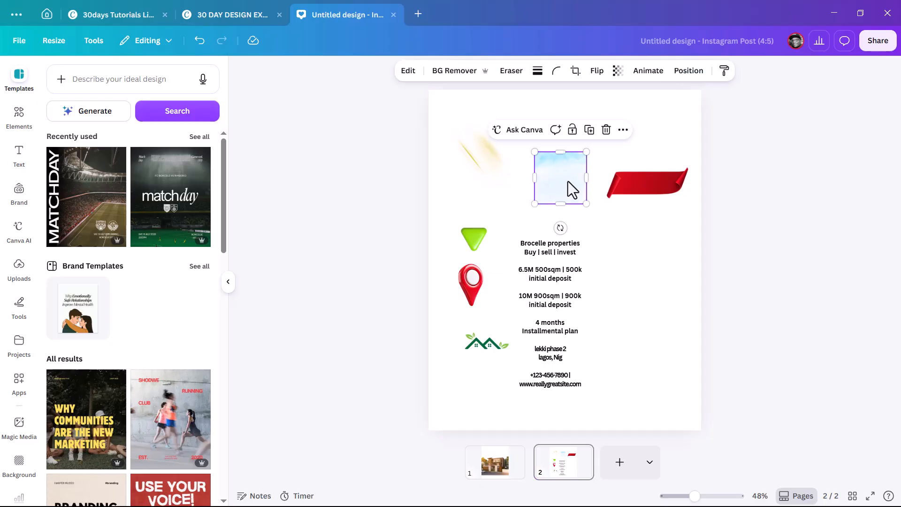
pyautogui.moveTo(560, 193); pyautogui.dragTo(496, 464)
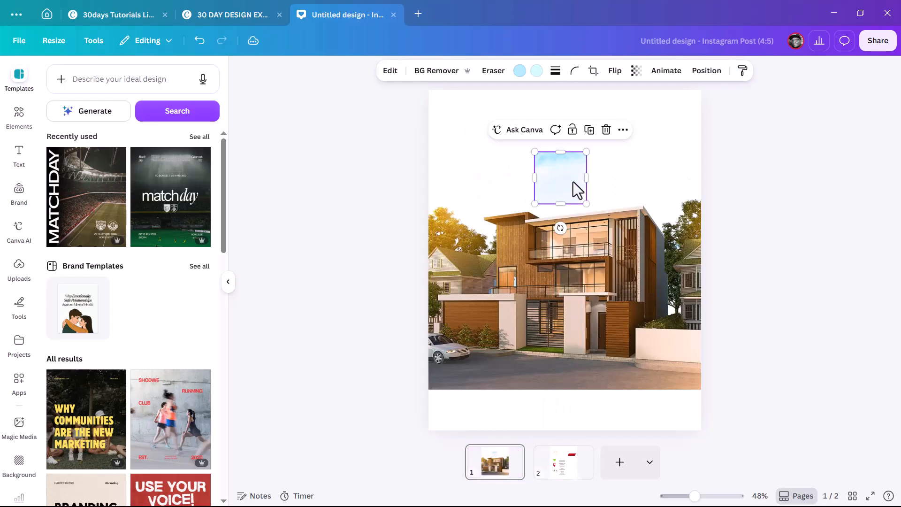
pyautogui.moveTo(609, 213); pyautogui.dragTo(757, 284)
pyautogui.moveTo(633, 247); pyautogui.dragTo(633, 241)
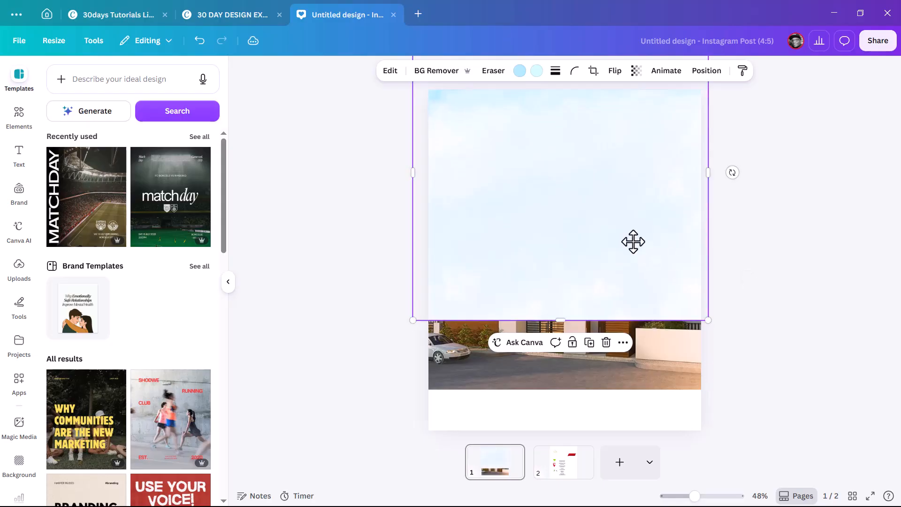
pyautogui.hotkey('ctrl', '[')
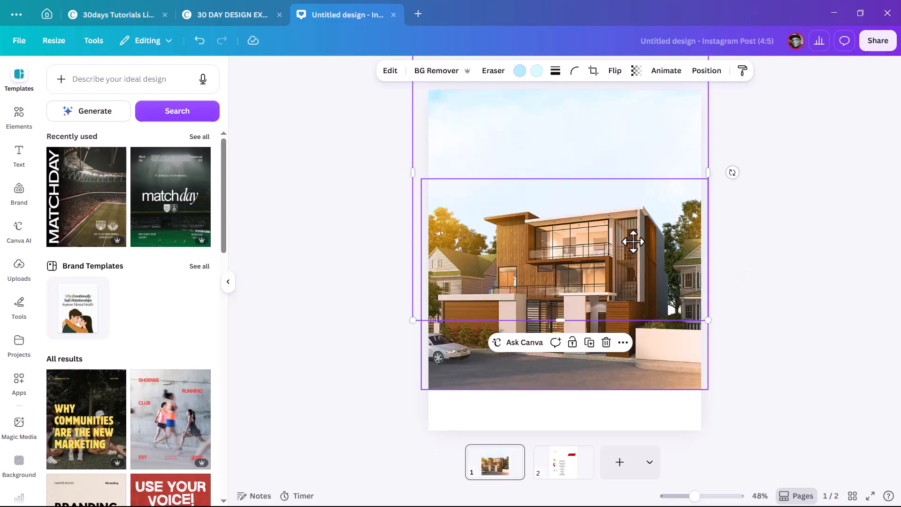
# Step: Move the red location pin from page 2 to page 1 and enlarge it over the lower-left part of the house photo
pyautogui.click(553, 476)
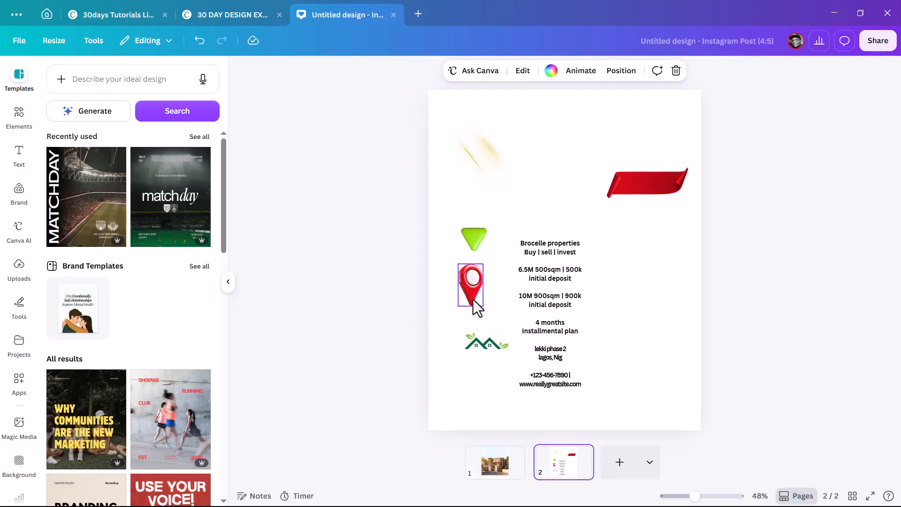
pyautogui.moveTo(471, 285); pyautogui.dragTo(495, 461)
pyautogui.moveTo(474, 291); pyautogui.dragTo(476, 387)
pyautogui.moveTo(499, 341); pyautogui.dragTo(536, 311)
# Step: Lower the house photo to the page's bottom edge, enlarge it slightly, and shift the location pin down to match
pyautogui.click(625, 287)
pyautogui.moveTo(624, 284)
pyautogui.mouseDown()
pyautogui.moveTo(634, 282)
pyautogui.moveTo(637, 294)
pyautogui.mouseUp()
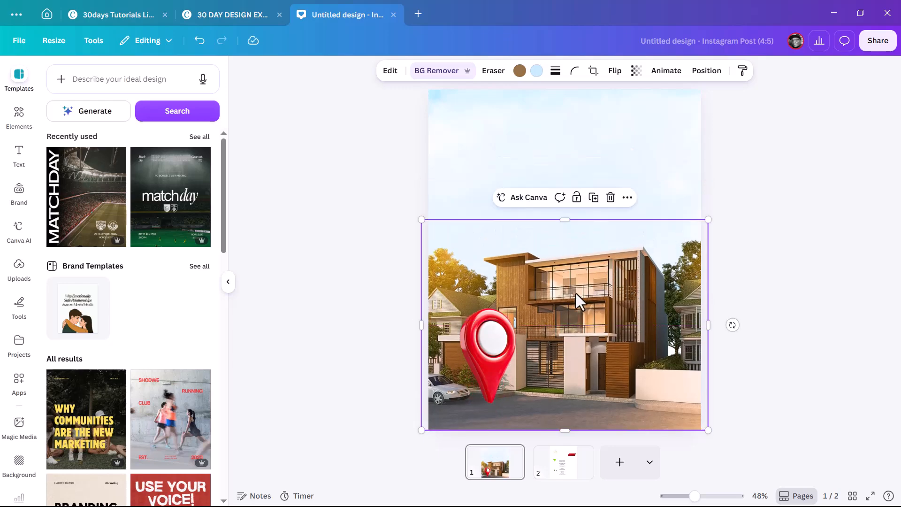
pyautogui.moveTo(416, 217); pyautogui.dragTo(403, 206)
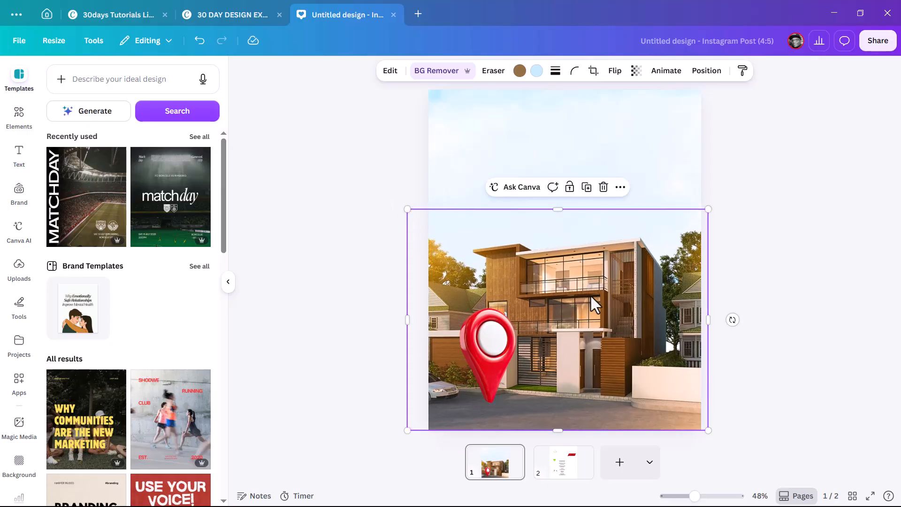
pyautogui.click(493, 346)
pyautogui.moveTo(492, 346); pyautogui.dragTo(488, 357)
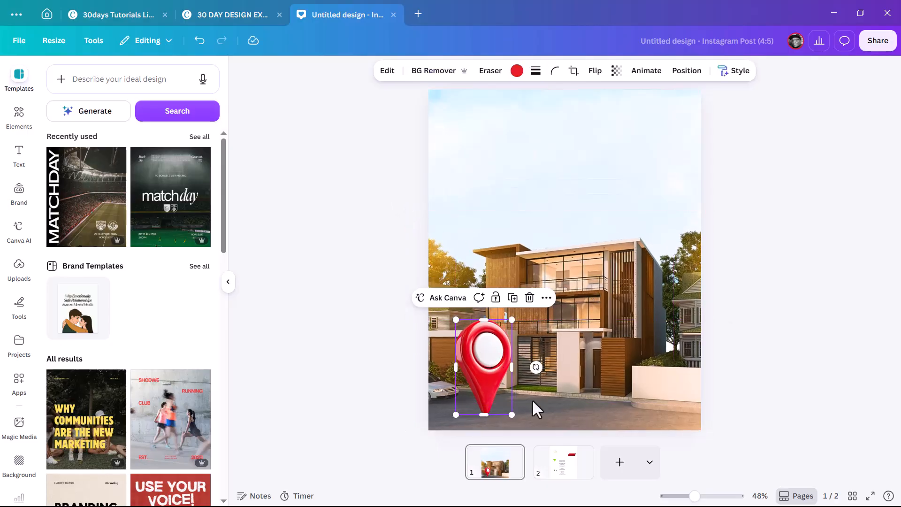
# Step: Move the green house logo from page 2 to the upper-left corner of page 1
pyautogui.click(562, 476)
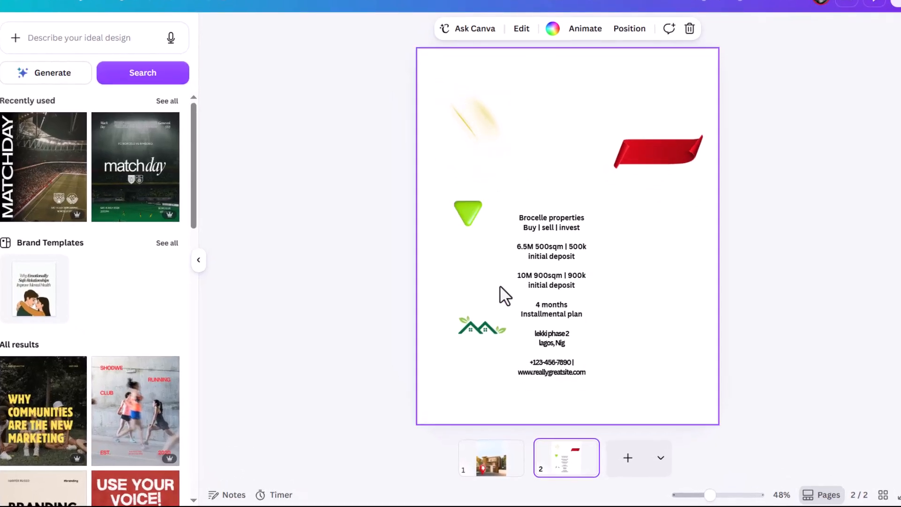
pyautogui.click(476, 328)
pyautogui.moveTo(475, 328); pyautogui.dragTo(497, 463)
pyautogui.moveTo(482, 326); pyautogui.dragTo(491, 83)
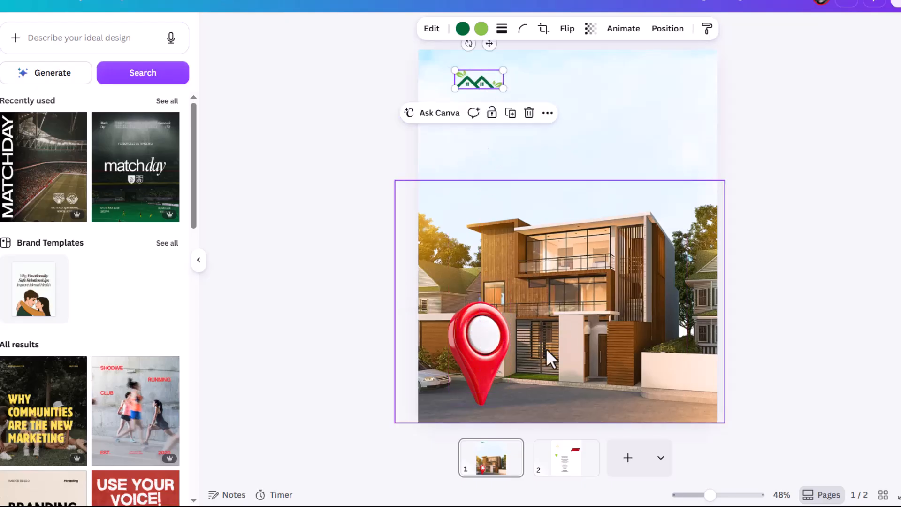
# Step: Copy "Brocelle properties" from the text block on page 2 and paste it as separate text on page 1
pyautogui.click(572, 467)
pyautogui.moveTo(564, 256); pyautogui.dragTo(553, 171)
pyautogui.doubleClick(559, 166)
pyautogui.click(520, 149)
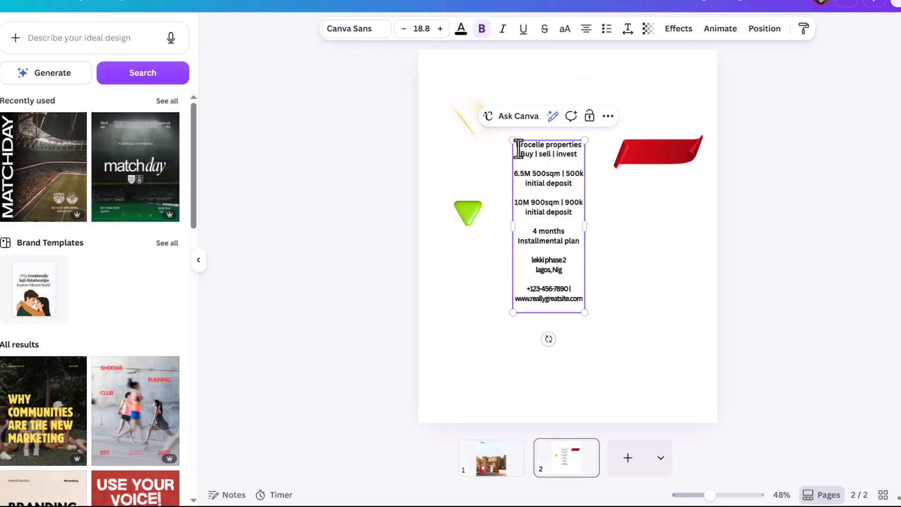
pyautogui.moveTo(513, 140); pyautogui.dragTo(583, 135)
pyautogui.hotkey('ctrl', 'c')
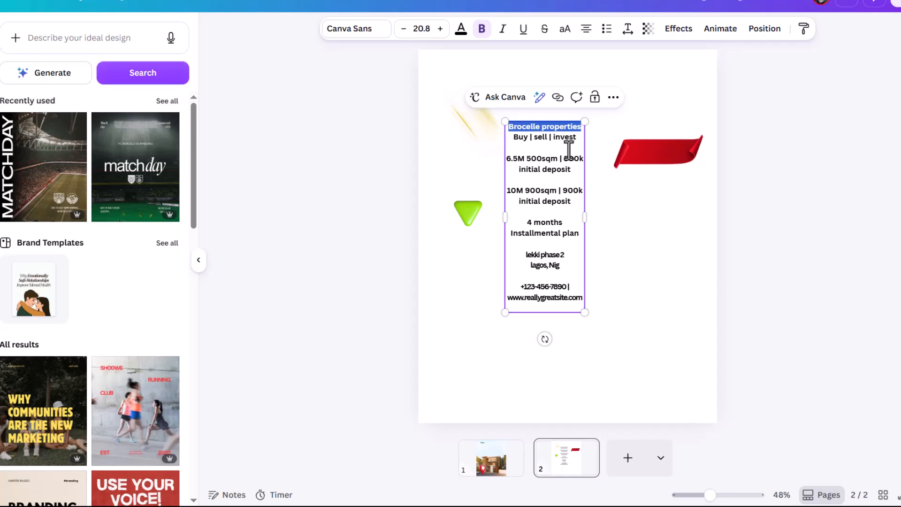
pyautogui.click(488, 467)
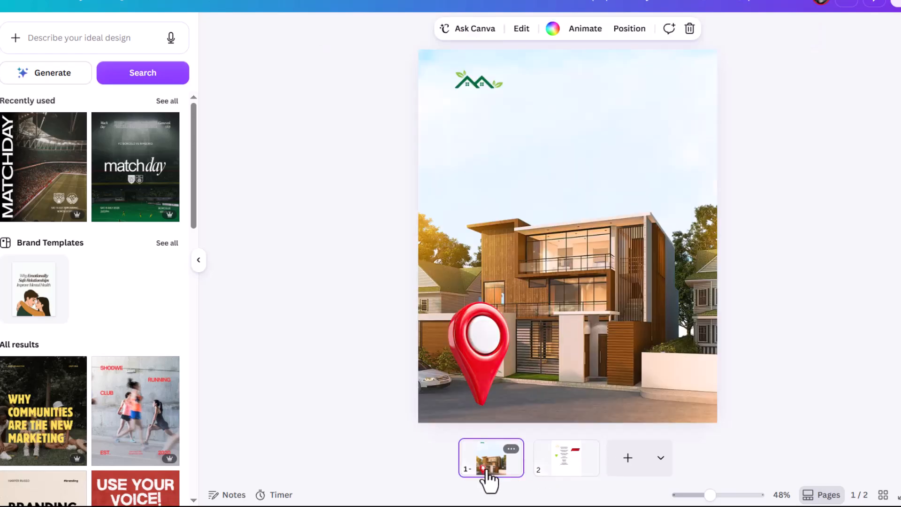
pyautogui.hotkey('ctrl', 'v')
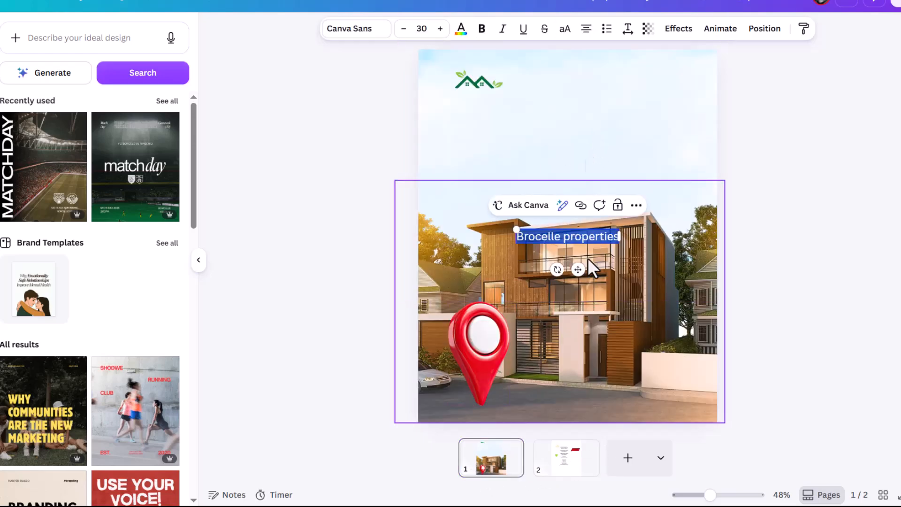
# Step: Place the brand name in page 1's upper-right corner as bold, uppercase, left-aligned size 15 text on two lines
pyautogui.moveTo(582, 264); pyautogui.dragTo(622, 100)
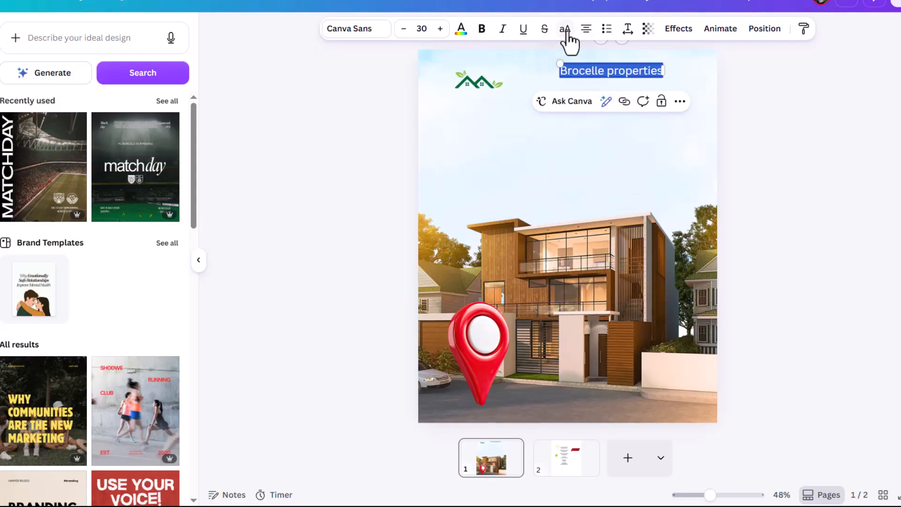
pyautogui.click(566, 31)
pyautogui.moveTo(550, 66); pyautogui.dragTo(614, 77)
pyautogui.moveTo(680, 71)
pyautogui.mouseDown()
pyautogui.moveTo(652, 75)
pyautogui.moveTo(674, 78)
pyautogui.mouseUp()
pyautogui.click(586, 28)
pyautogui.click(753, 94)
pyautogui.click(493, 31)
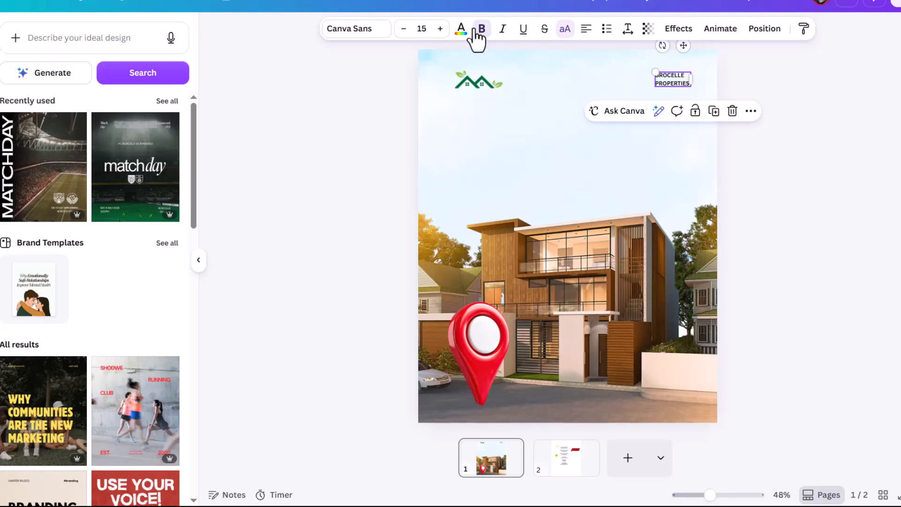
# Step: Tighten the line spacing of the "BROCELLE PROPERTIES" text to 1.13
pyautogui.click(628, 29)
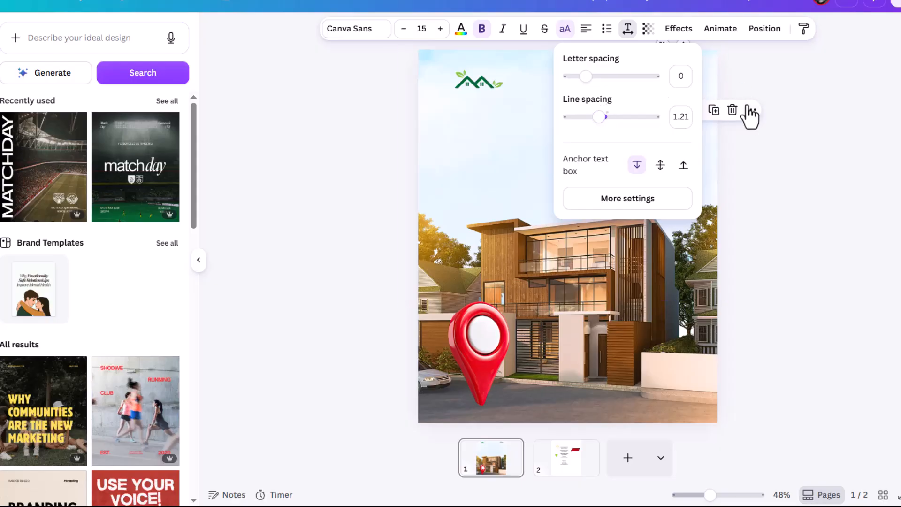
pyautogui.click(794, 72)
pyautogui.scroll(5, 728, 59)
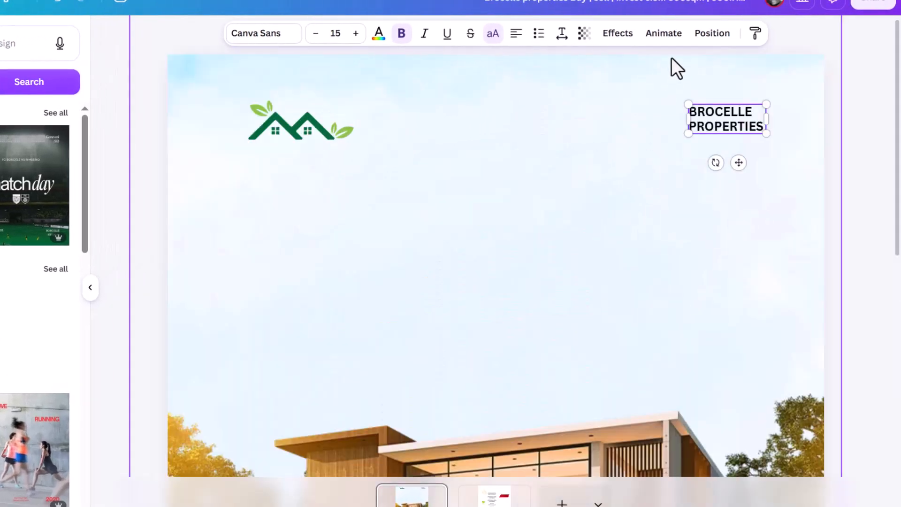
pyautogui.scroll(2, 676, 66)
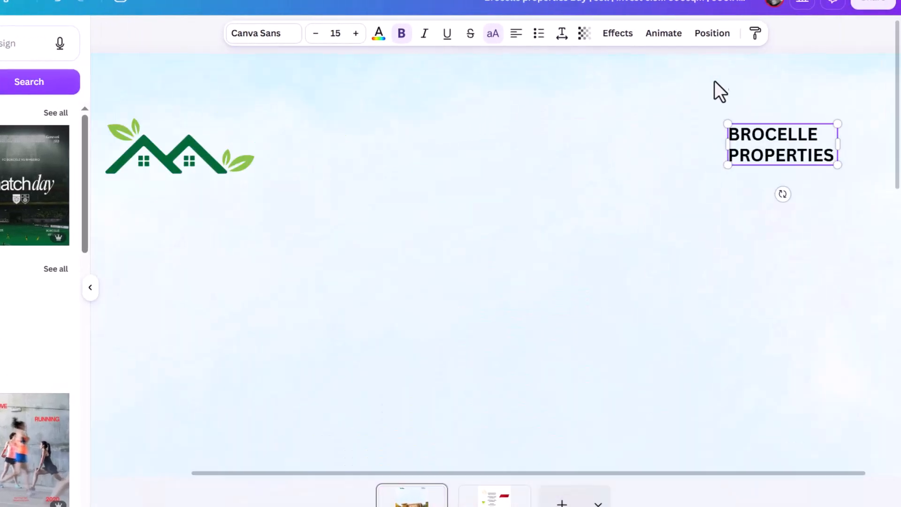
pyautogui.click(563, 36)
pyautogui.moveTo(509, 130); pyautogui.dragTo(527, 130)
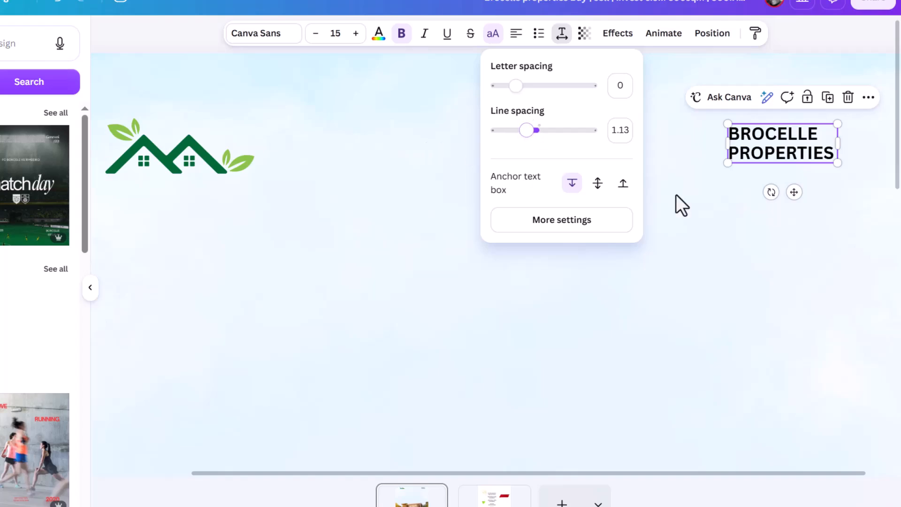
pyautogui.click(704, 205)
# Step: Duplicate the "BROCELLE PROPERTIES" text and place the copy below the header, widened to a single line
pyautogui.scroll(-3, 413, 207)
pyautogui.click(671, 100)
pyautogui.moveTo(672, 100); pyautogui.dragTo(560, 175)
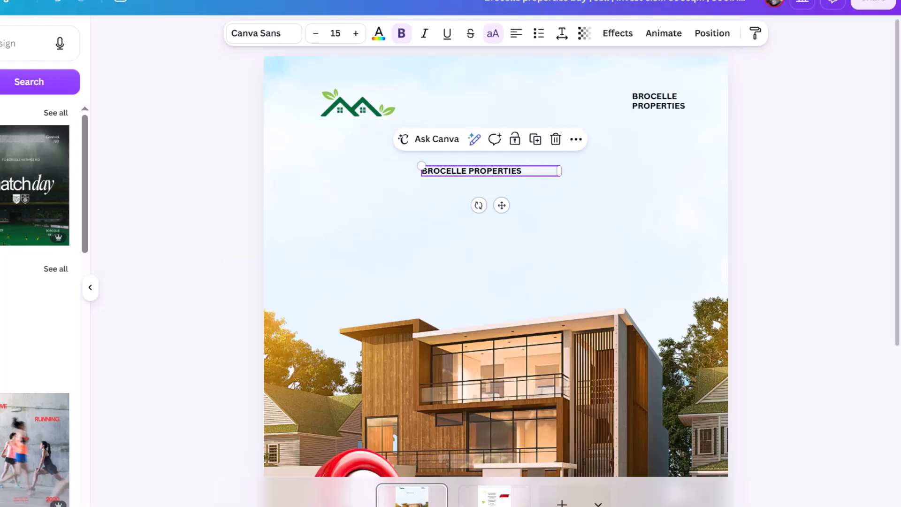
# Step: Move the remaining text block from page 2 to the right side of page 1 and copy its "Buy | sell | invest" line
pyautogui.click(495, 497)
pyautogui.click(483, 246)
pyautogui.moveTo(483, 246); pyautogui.dragTo(413, 497)
pyautogui.moveTo(469, 207); pyautogui.dragTo(664, 213)
pyautogui.doubleClick(661, 207)
pyautogui.click(599, 200)
pyautogui.moveTo(599, 200); pyautogui.dragTo(711, 205)
# Step: Replace the duplicated text with "BUY | SELL | INVEST" and enlarge it to a heading of size 51.7
pyautogui.click(475, 170)
pyautogui.click(475, 171)
pyautogui.write('BUY | SELL | INVEST')
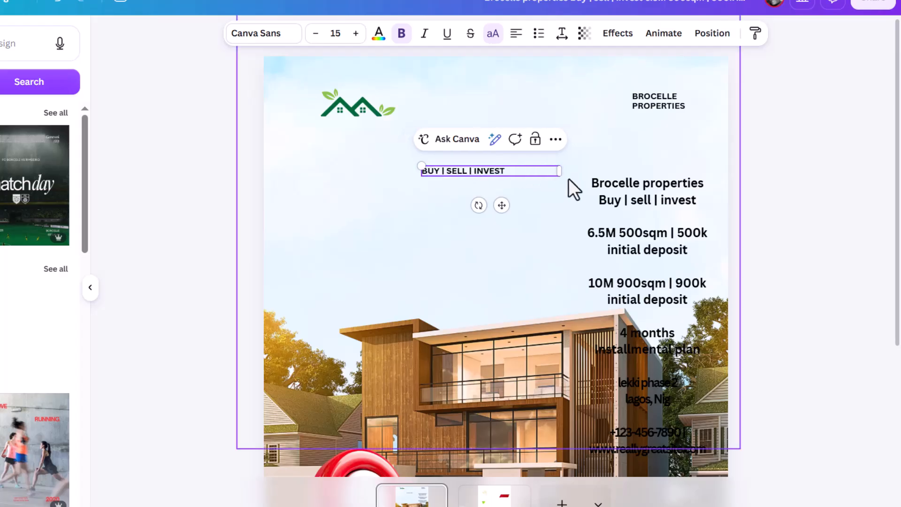
pyautogui.moveTo(563, 175); pyautogui.dragTo(742, 190)
pyautogui.click(808, 145)
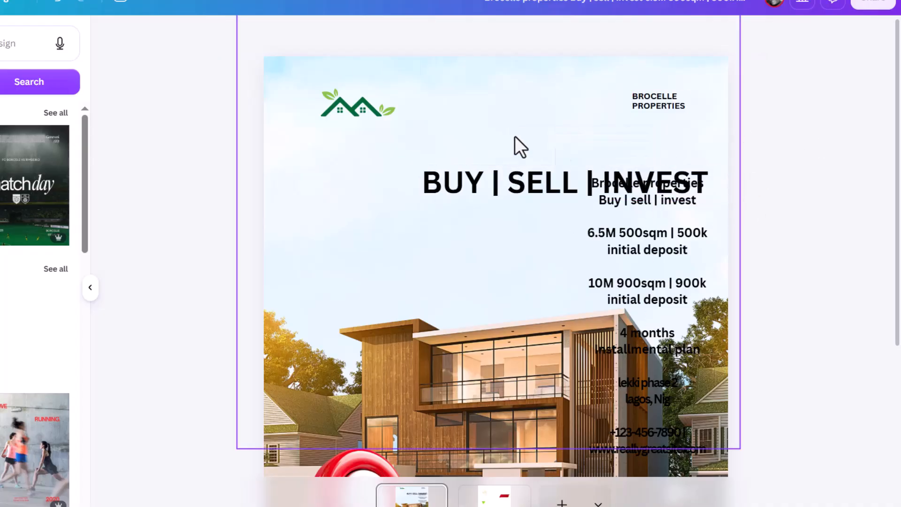
# Step: Centre-align the "BUY | SELL | INVEST" heading, reduce it to size 45.2 and centre it horizontally below the logo
pyautogui.click(519, 198)
pyautogui.moveTo(516, 192); pyautogui.dragTo(465, 174)
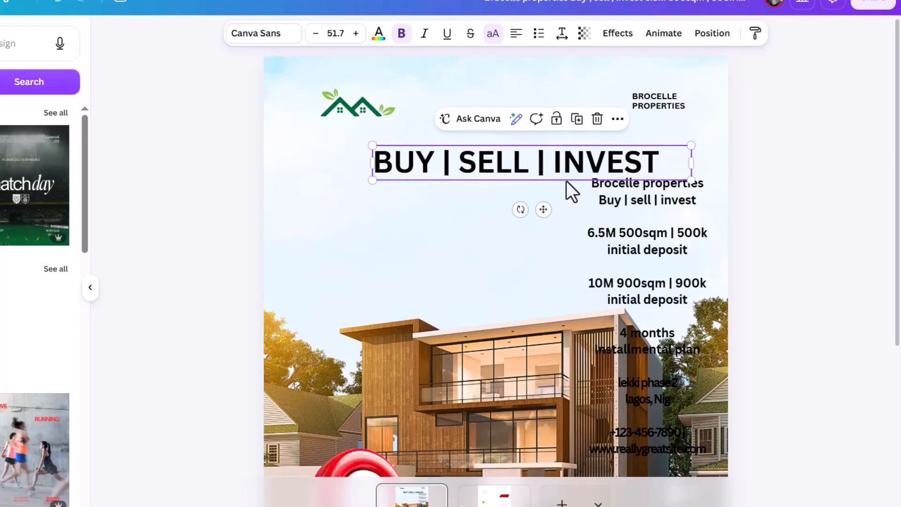
pyautogui.click(516, 34)
pyautogui.moveTo(693, 180); pyautogui.dragTo(590, 166)
pyautogui.click(780, 174)
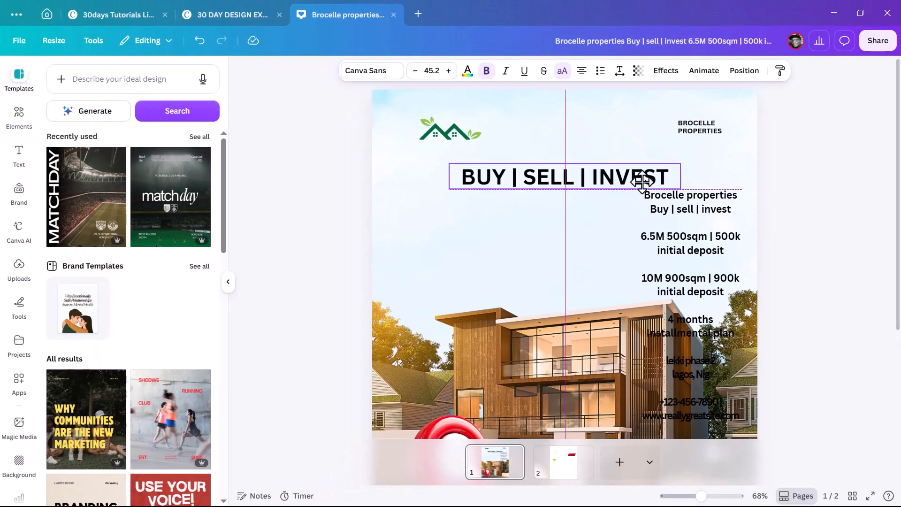
pyautogui.moveTo(642, 183); pyautogui.dragTo(641, 183)
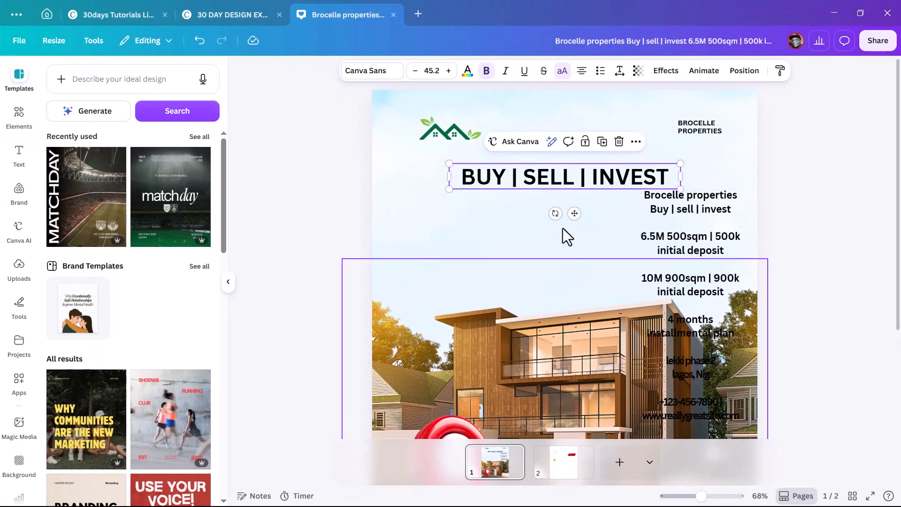
# Step: Apply the light green default gradient to the "BUY | SELL | INVEST" heading text
pyautogui.click(467, 73)
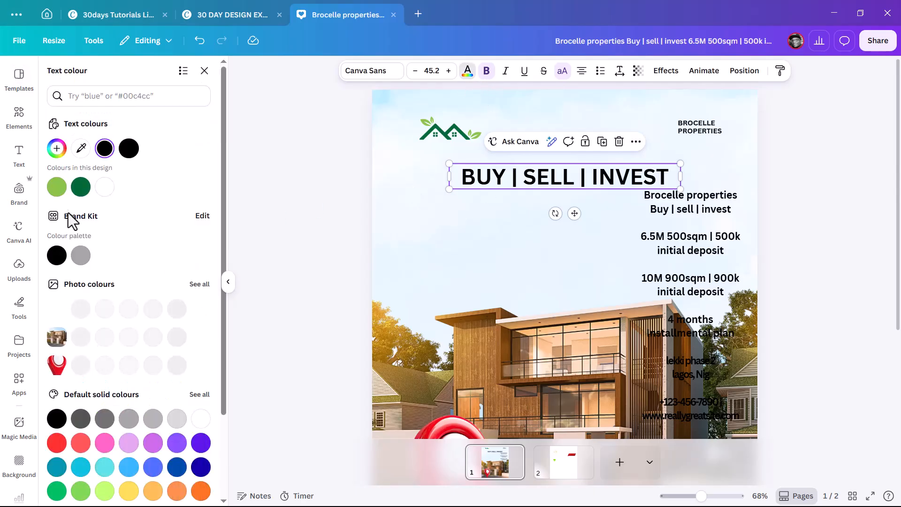
pyautogui.scroll(-2, 135, 390)
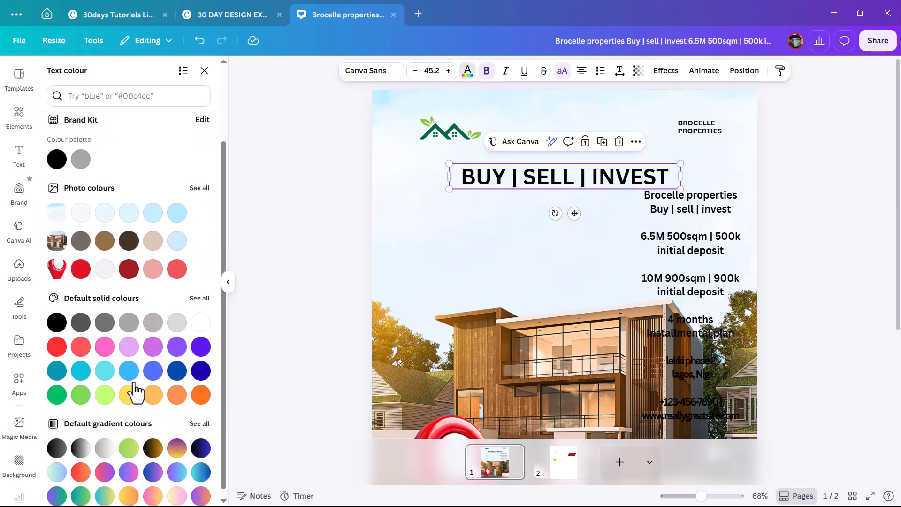
pyautogui.click(129, 442)
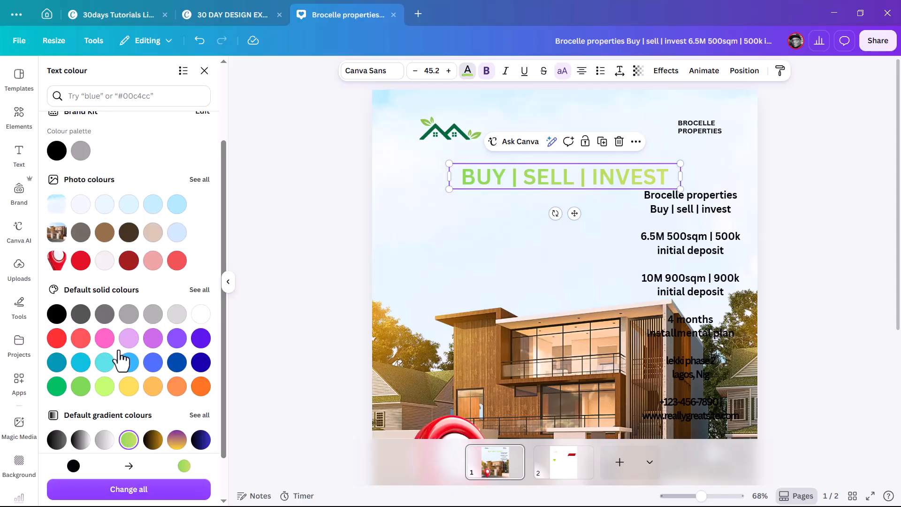
pyautogui.scroll(3, 102, 246)
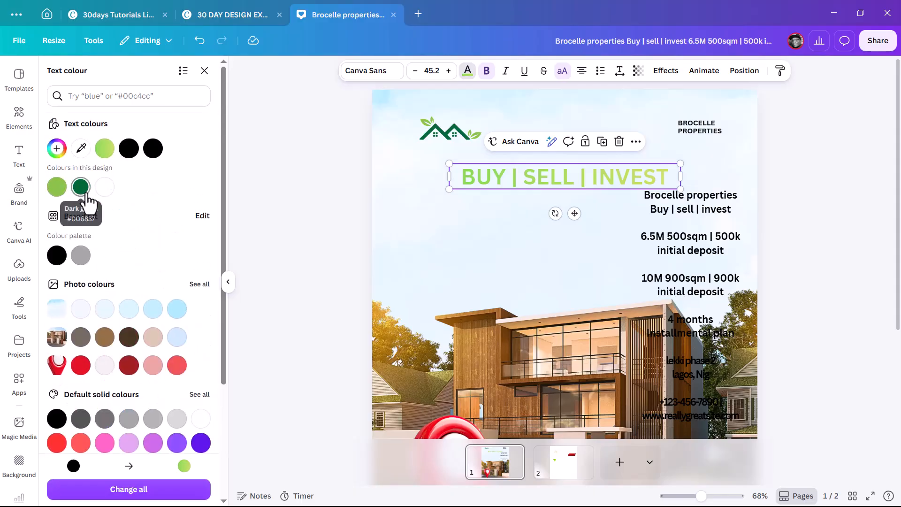
# Step: Change the first colour of the heading's gradient to dark green #326B0F
pyautogui.click(56, 148)
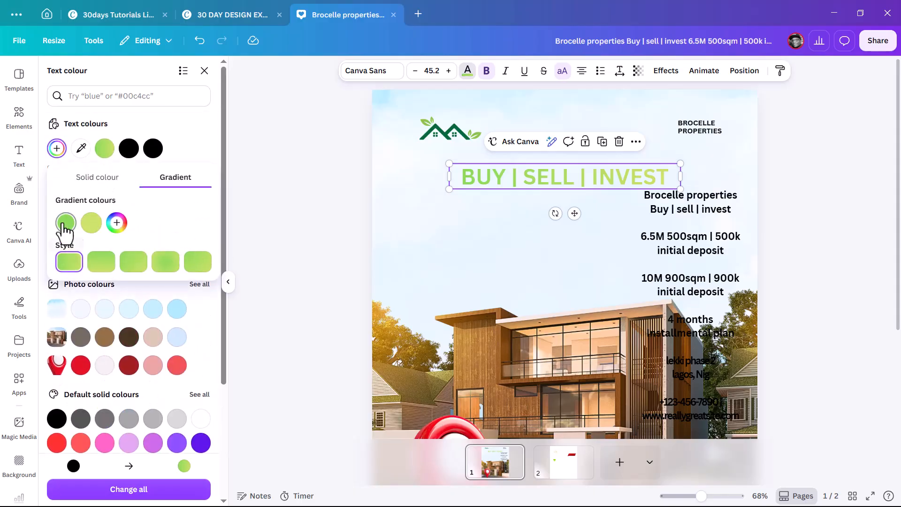
pyautogui.click(66, 223)
pyautogui.moveTo(153, 259); pyautogui.dragTo(178, 275)
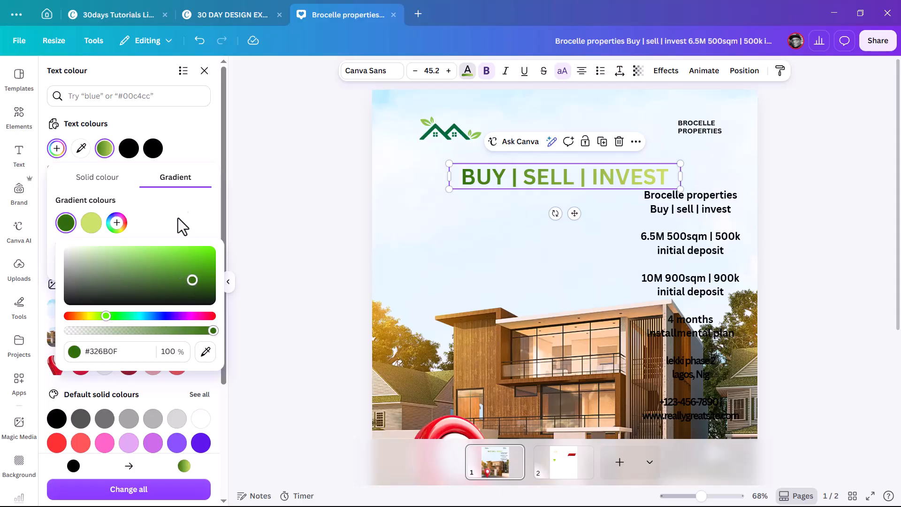
pyautogui.click(183, 236)
pyautogui.click(790, 164)
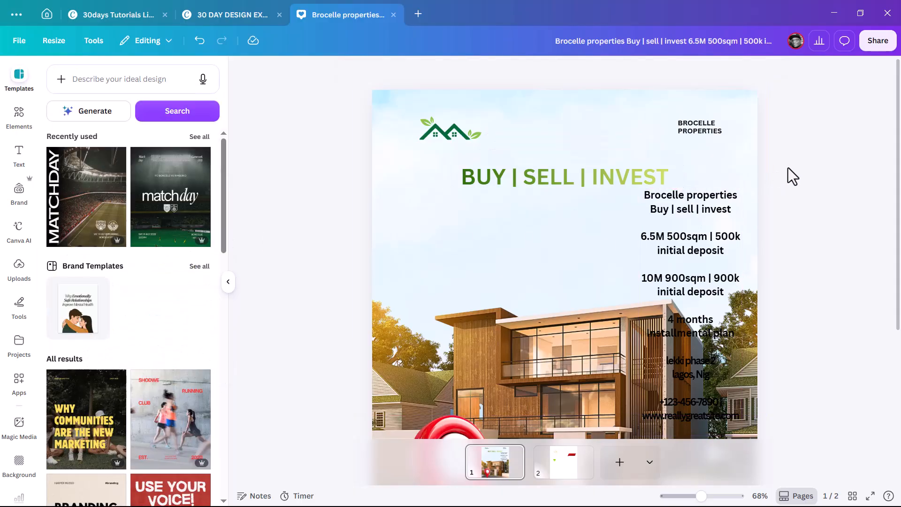
# Step: Shift the details text block left to line up with the "BROCELLE PROPERTIES" text and copy its "6.5M" price
pyautogui.moveTo(718, 233); pyautogui.dragTo(697, 227)
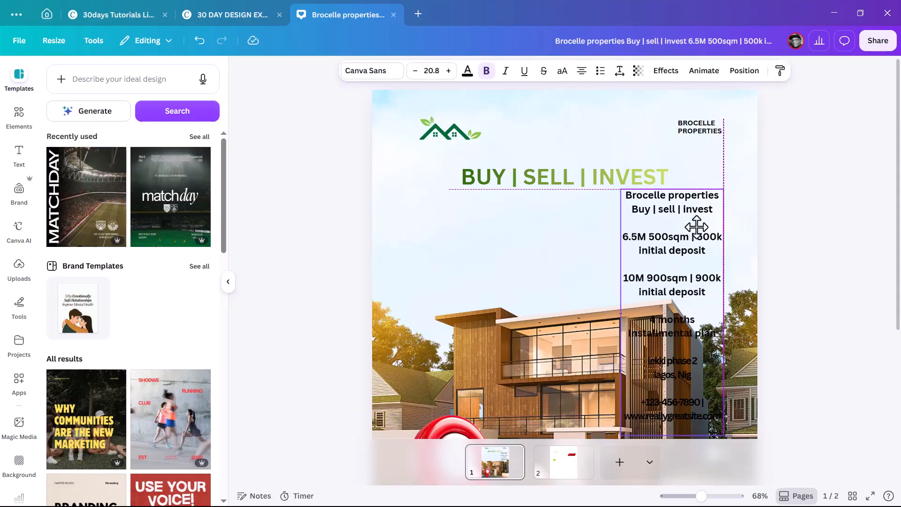
pyautogui.click(670, 246)
pyautogui.click(637, 239)
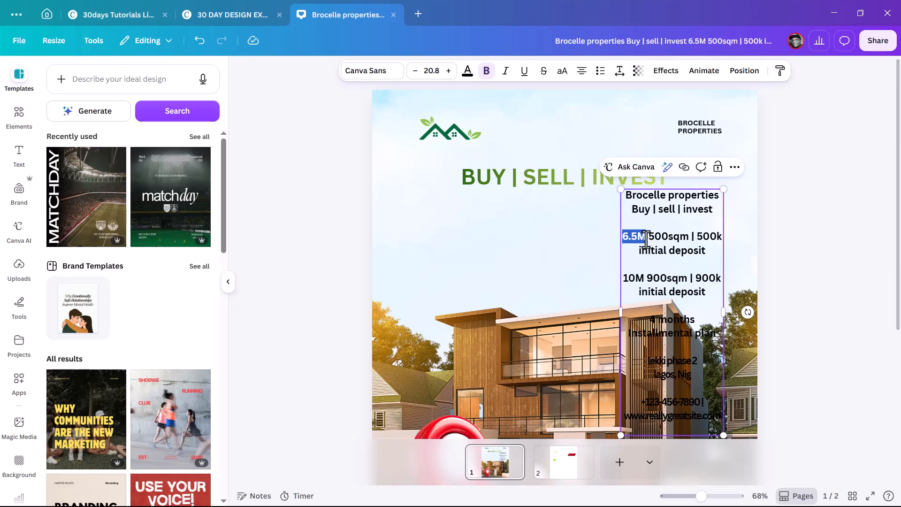
# Step: Duplicate the gradient heading below itself, replace the copy's text with "6.5M" and enlarge it to size 72 at the heading's left edge
pyautogui.click(506, 175)
pyautogui.moveTo(517, 179); pyautogui.dragTo(510, 219)
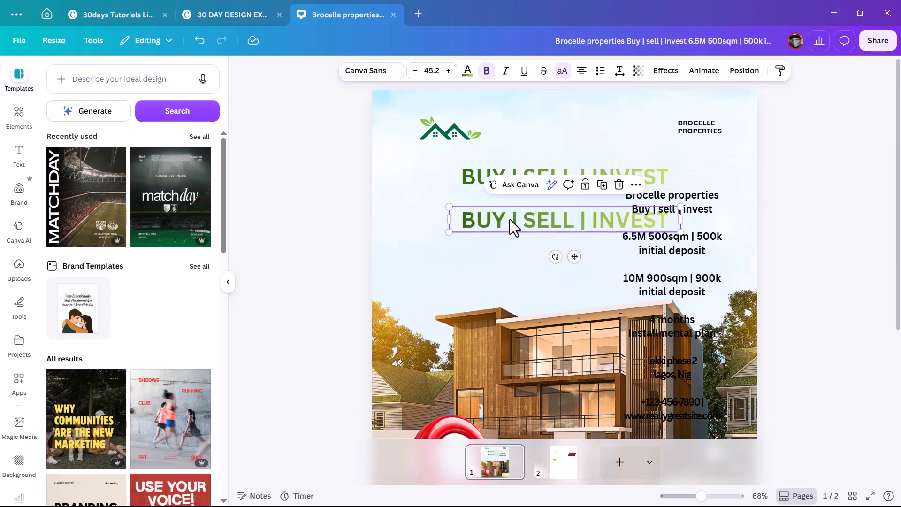
pyautogui.doubleClick(510, 219)
pyautogui.write('6.5M')
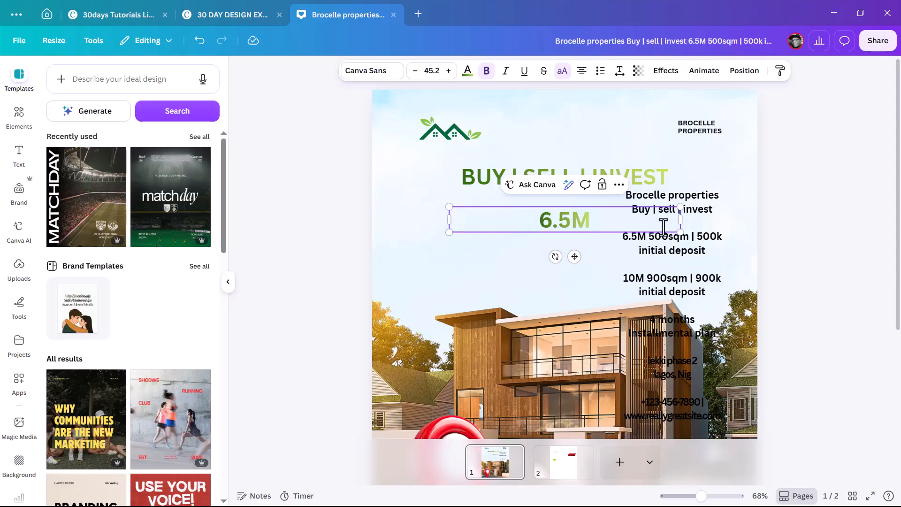
pyautogui.moveTo(686, 221); pyautogui.dragTo(529, 216)
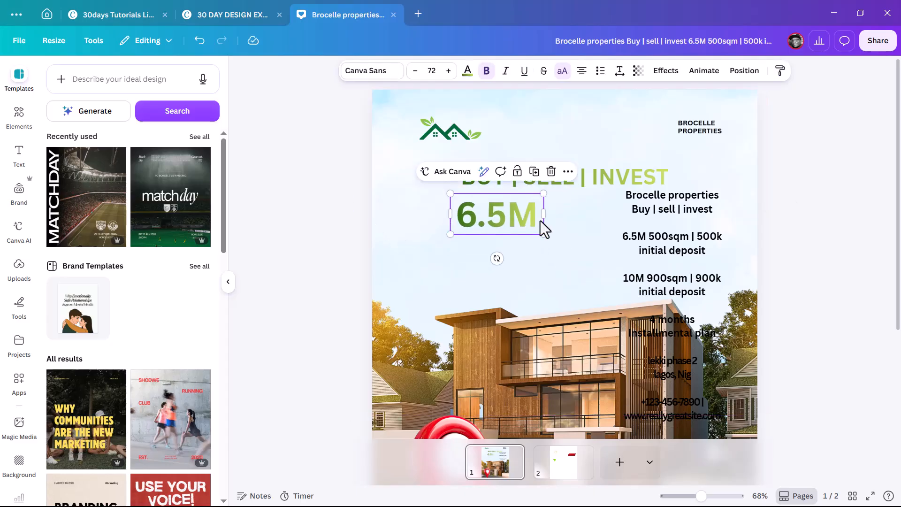
# Step: Add a rectangle behind the "6.5M" text, sized to a label slightly wider than the price
pyautogui.press('r')
pyautogui.moveTo(564, 272); pyautogui.dragTo(527, 219)
pyautogui.click(869, 323)
pyautogui.click(628, 370)
pyautogui.click(580, 371)
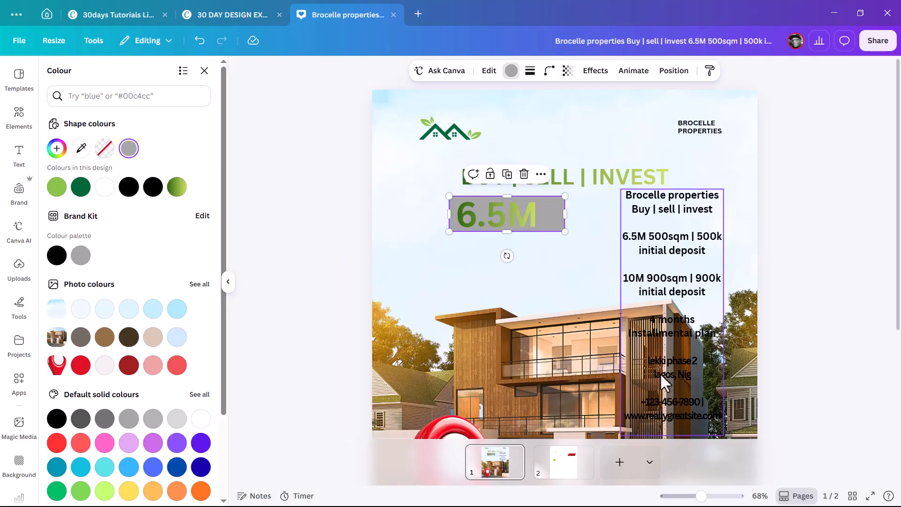
# Step: Fill the rectangle behind "6.5M" with a dark brown sampled from the house photo, undoing a trial white fill
pyautogui.scroll(-1, 113, 267)
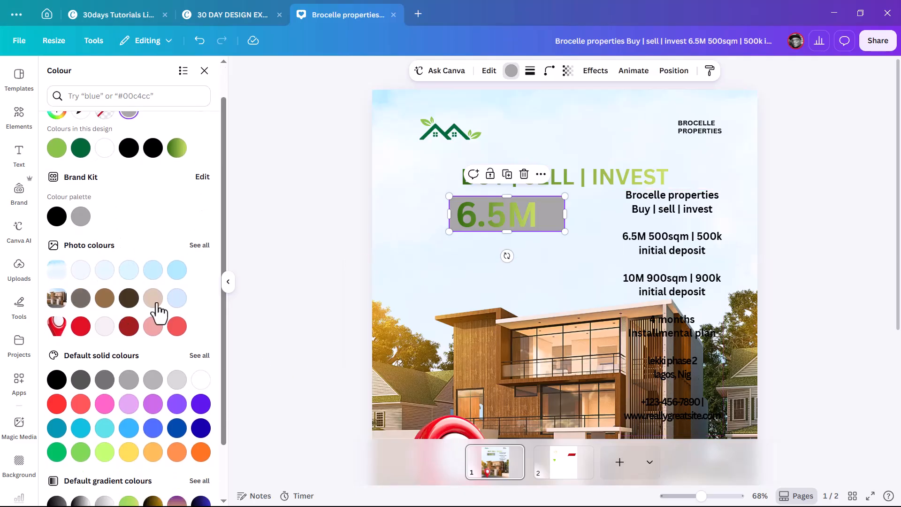
pyautogui.scroll(1, 79, 181)
pyautogui.click(81, 149)
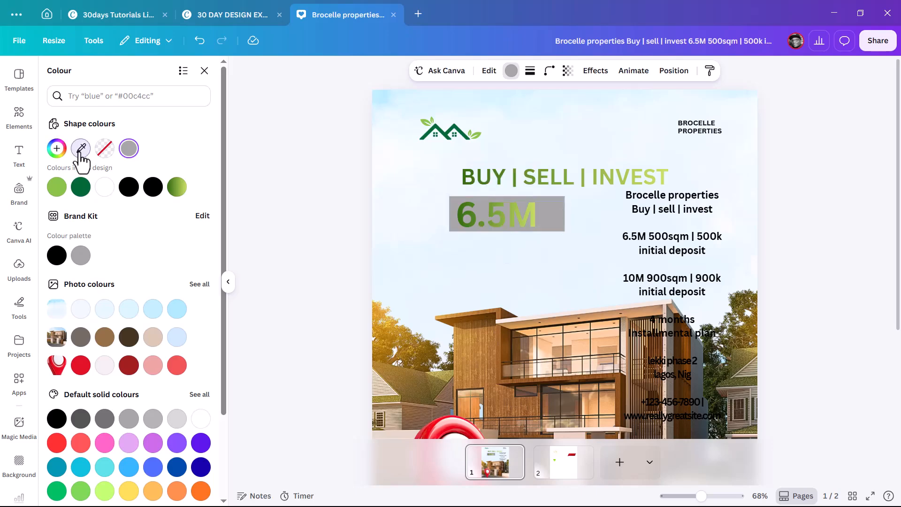
pyautogui.click(679, 347)
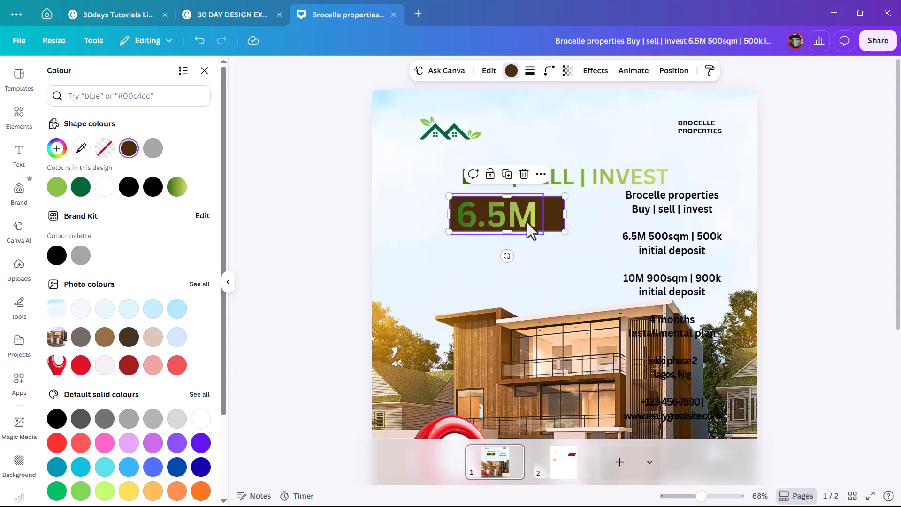
pyautogui.click(105, 186)
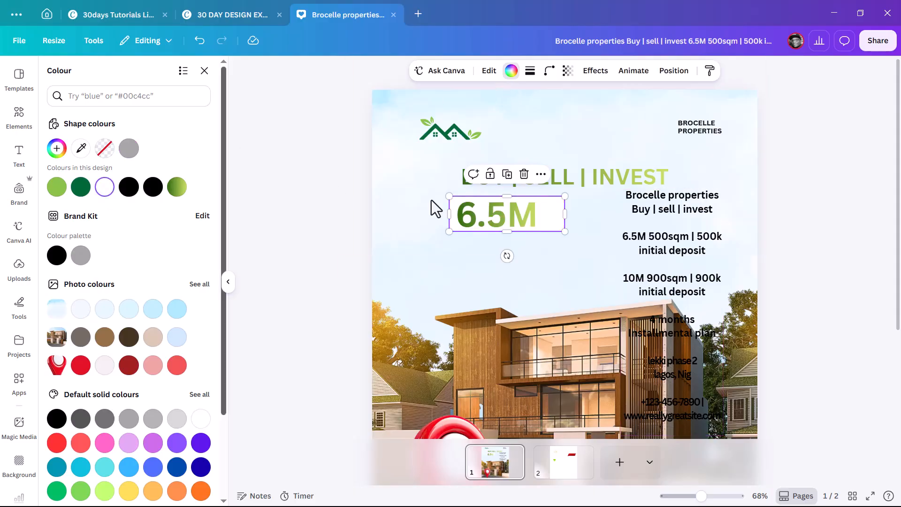
pyautogui.hotkey('ctrl', 'z')
# Step: Change the "6.5M" text colour to white
pyautogui.click(528, 221)
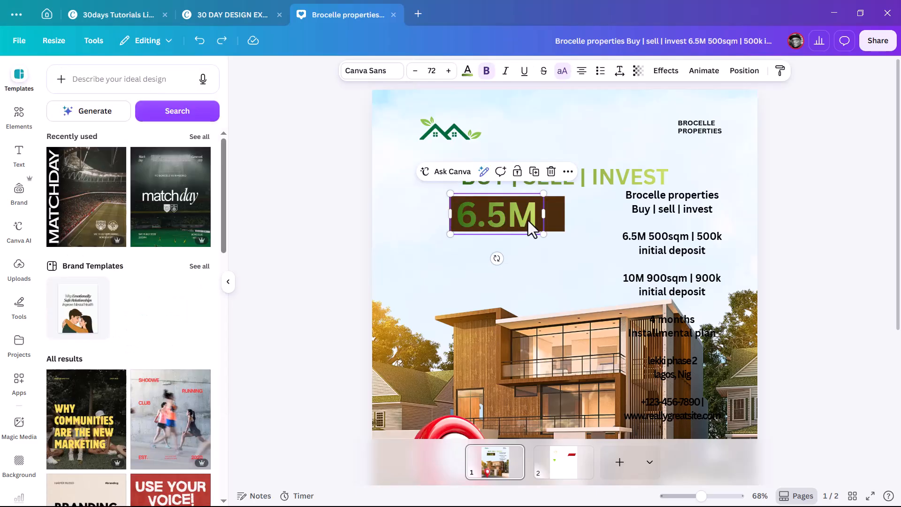
pyautogui.click(468, 72)
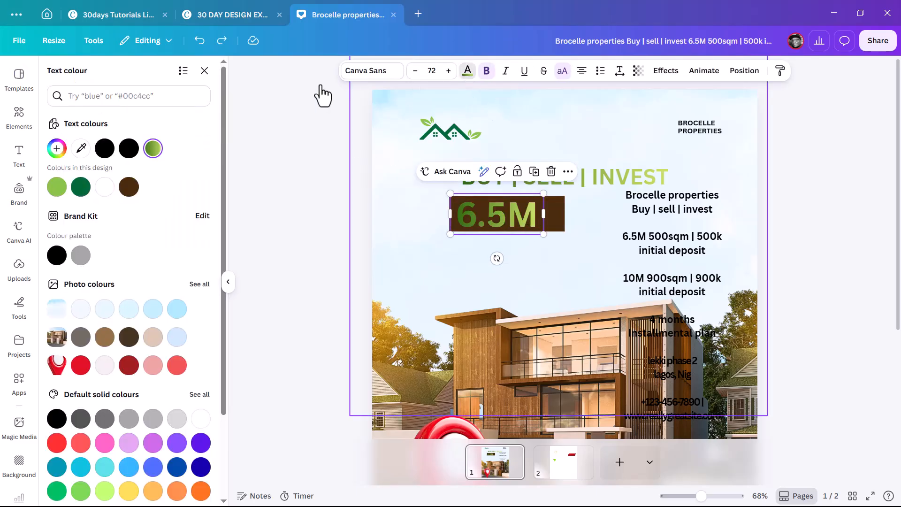
pyautogui.click(100, 196)
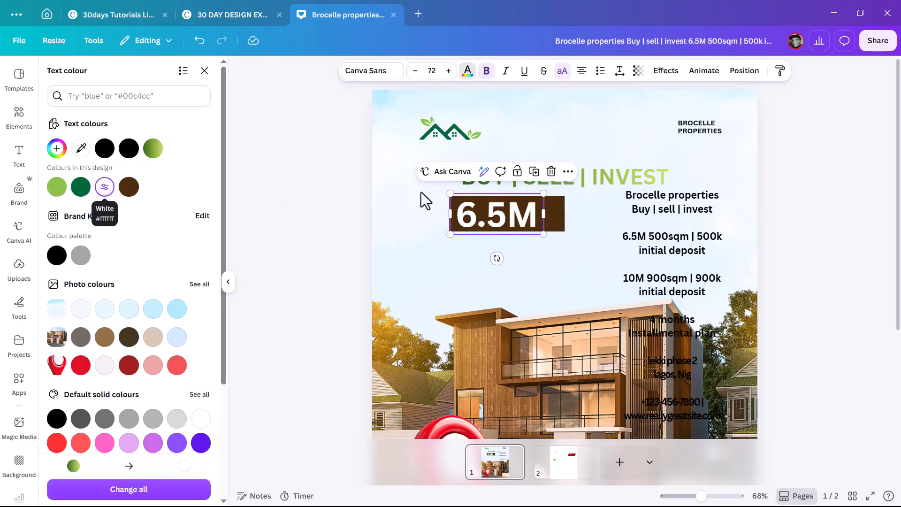
# Step: Narrow the brown rectangle, extend it slightly upward and reduce the "6.5M" text to size 67.3 to fit inside it
pyautogui.click(563, 213)
pyautogui.moveTo(565, 213); pyautogui.dragTo(552, 214)
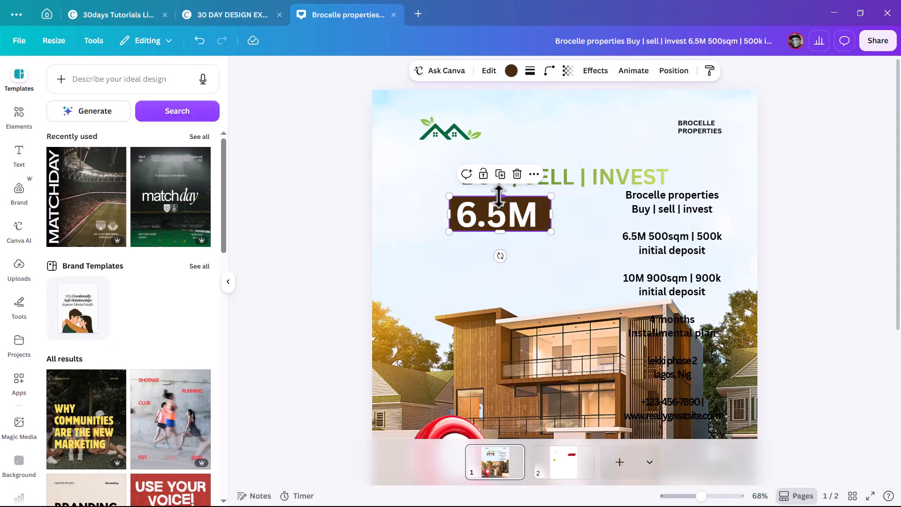
pyautogui.moveTo(499, 195); pyautogui.dragTo(500, 193)
pyautogui.click(528, 222)
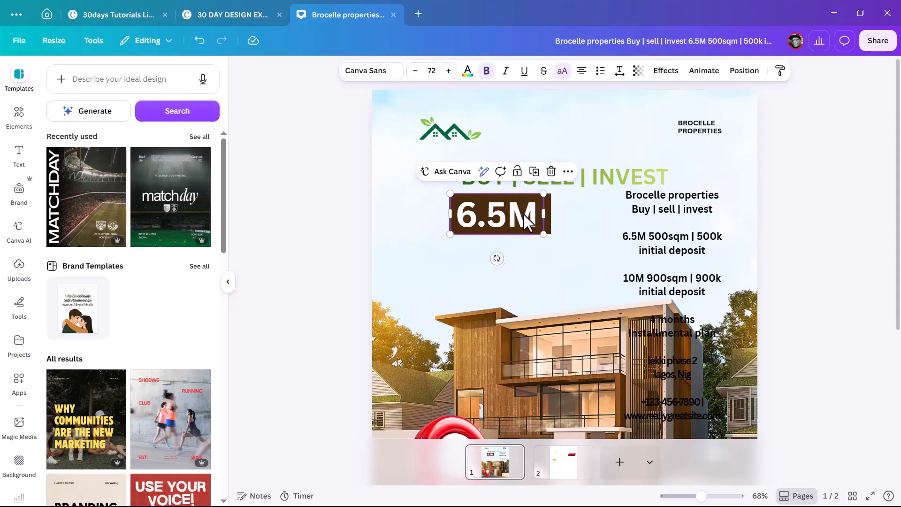
pyautogui.moveTo(540, 231); pyautogui.dragTo(537, 231)
pyautogui.click(407, 209)
pyautogui.click(336, 208)
pyautogui.moveTo(325, 198); pyautogui.dragTo(561, 233)
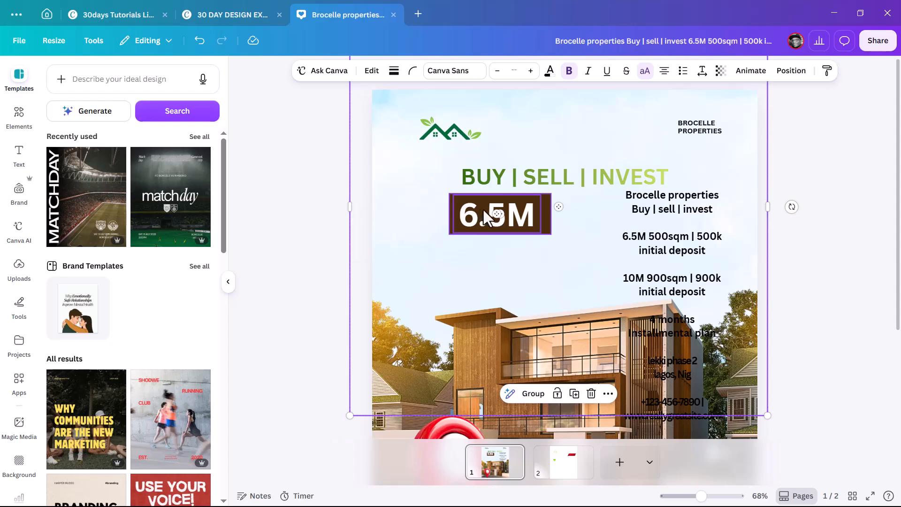
pyautogui.click(327, 220)
# Step: Duplicate the "6.5M" text with its brown rectangle and place the copy beside it under the heading's right end
pyautogui.click(489, 221)
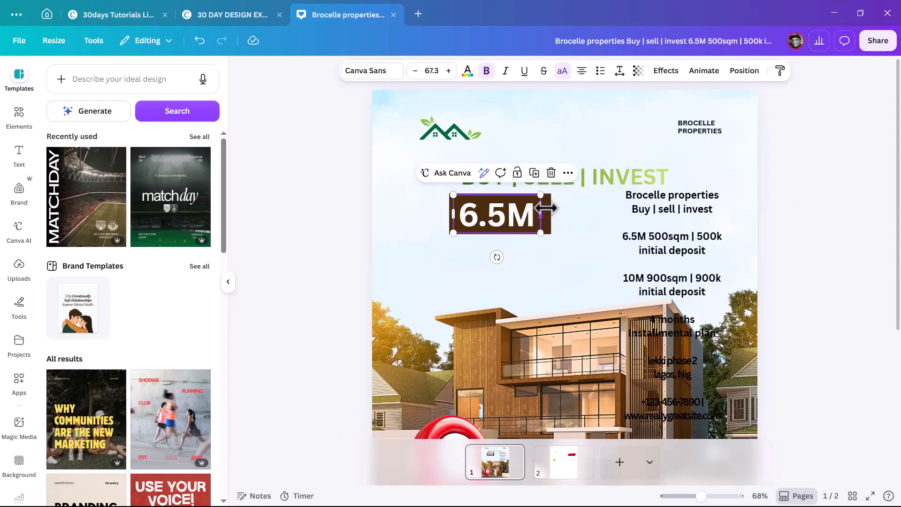
pyautogui.scroll(5, 545, 204)
pyautogui.keyDown('shift'); pyautogui.click(528, 187); pyautogui.keyUp('shift')
pyautogui.moveTo(393, 218); pyautogui.dragTo(749, 223)
# Step: Move the details text block to the left edge of the page, just below the first price box
pyautogui.scroll(-2, 748, 223)
pyautogui.scroll(-4, 742, 229)
pyautogui.moveTo(797, 285); pyautogui.dragTo(346, 323)
# Step: Change the price in the duplicated brown box to "10M", following the details text
pyautogui.doubleClick(320, 328)
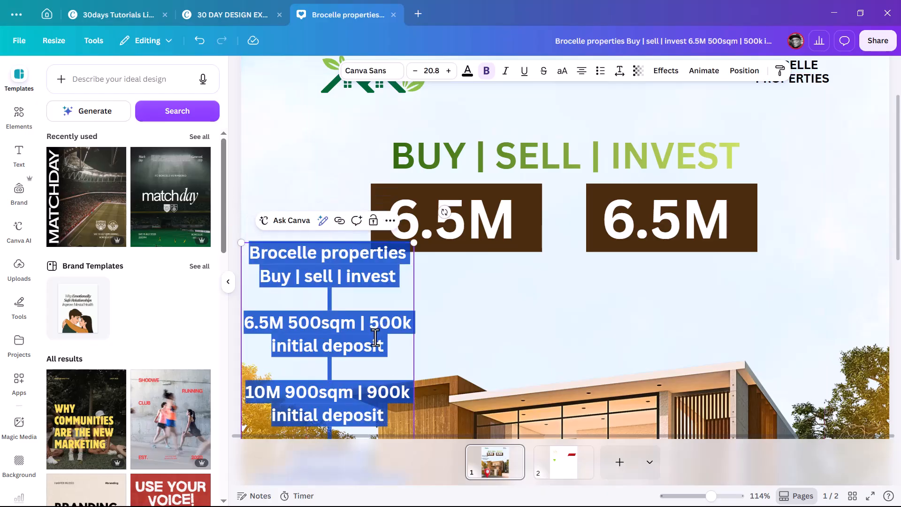
pyautogui.click(277, 400)
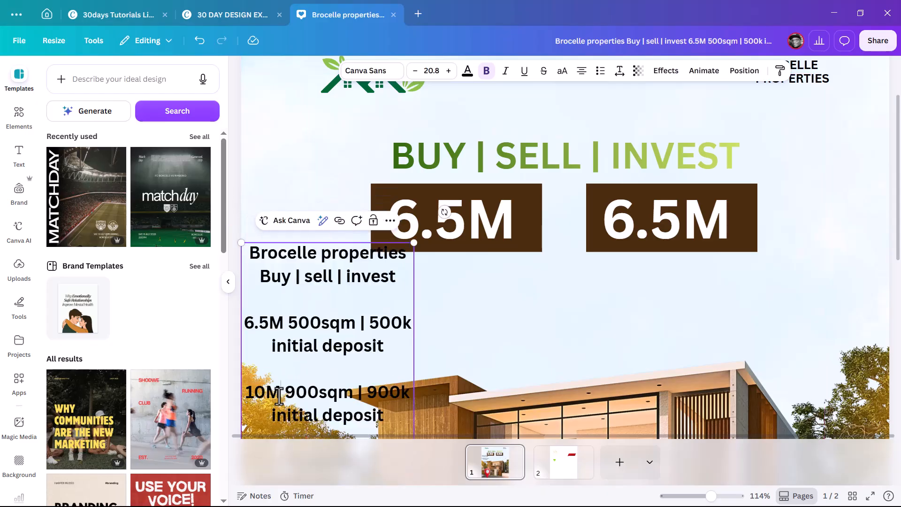
pyautogui.doubleClick(676, 221)
pyautogui.click(676, 221)
pyautogui.moveTo(676, 222); pyautogui.dragTo(588, 219)
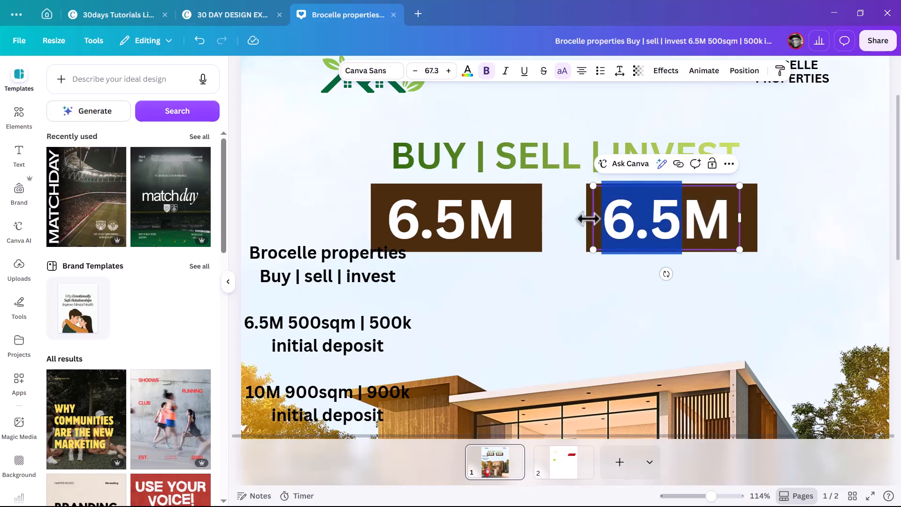
pyautogui.write('10')
pyautogui.click(798, 217)
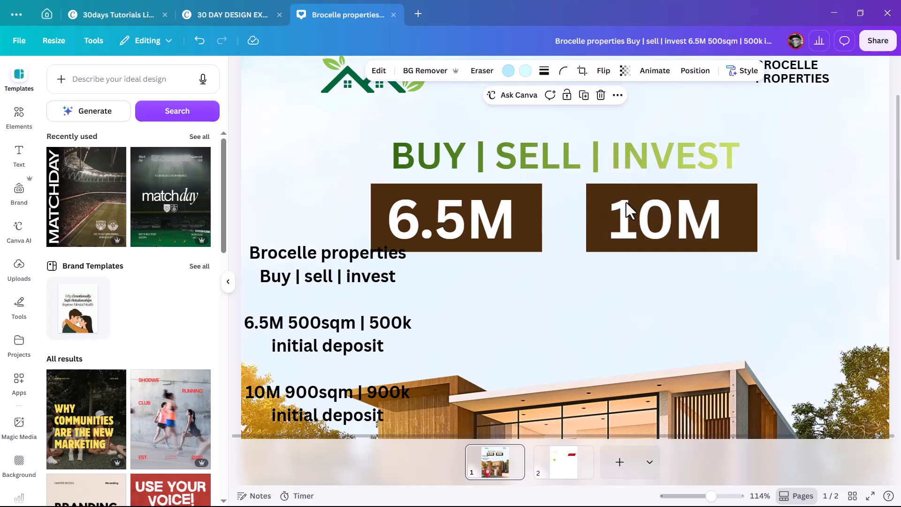
# Step: Duplicate the "BUY | SELL | INVEST" heading, reduce the copy to size 31.4 and place it below the "10M" box
pyautogui.click(461, 233)
pyautogui.click(594, 170)
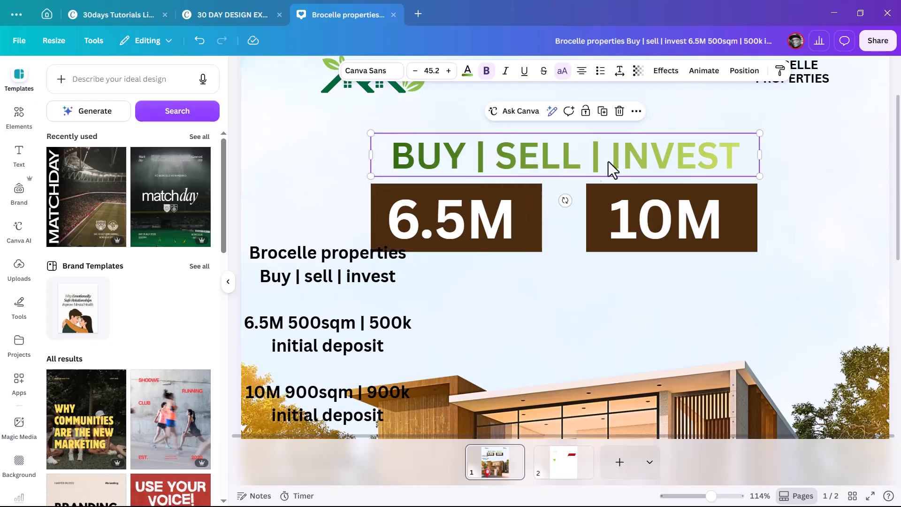
pyautogui.keyDown('alt'); pyautogui.moveTo(628, 257); pyautogui.dragTo(620, 318); pyautogui.keyUp('alt')
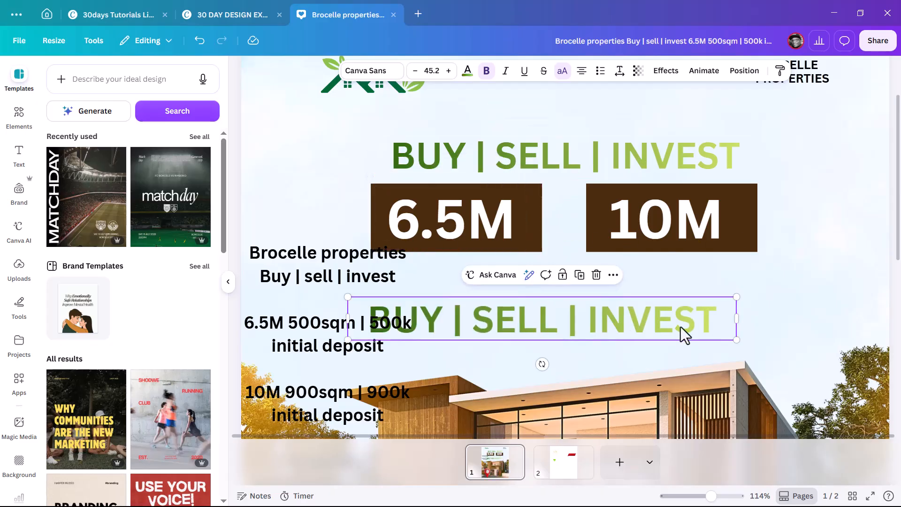
pyautogui.moveTo(736, 339); pyautogui.dragTo(604, 326)
pyautogui.moveTo(536, 312); pyautogui.dragTo(739, 272)
# Step: Copy the 500sqm deposit line from the details block and replace the smaller heading copy with "500SQM | 500K INITIAL DEPOSIT"
pyautogui.doubleClick(316, 324)
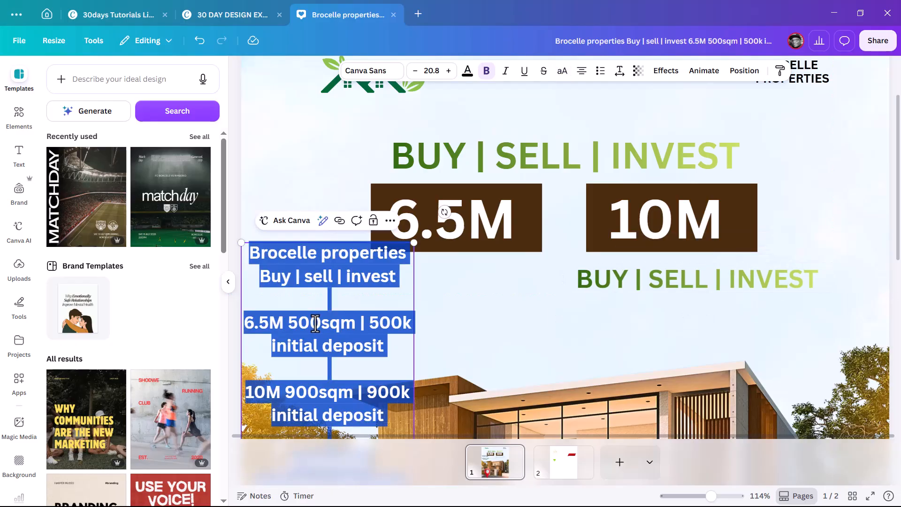
pyautogui.click(288, 324)
pyautogui.moveTo(293, 326); pyautogui.dragTo(397, 341)
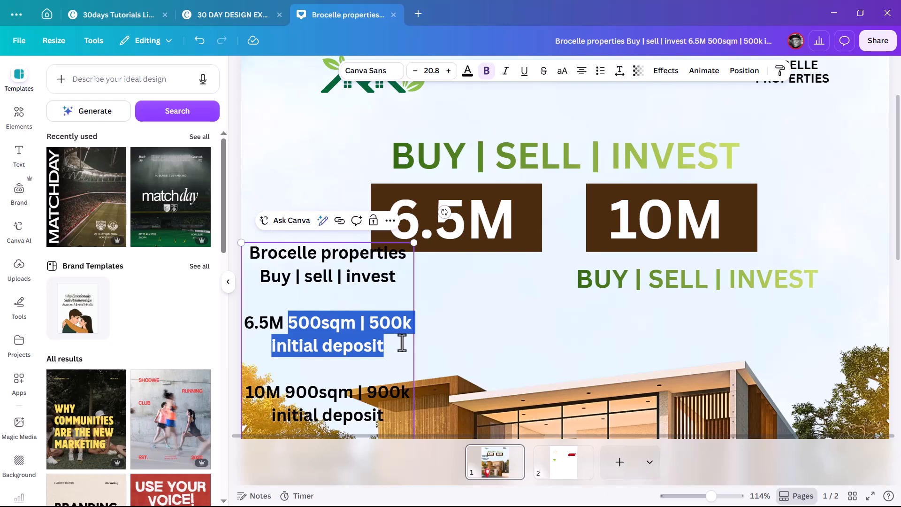
pyautogui.click(666, 283)
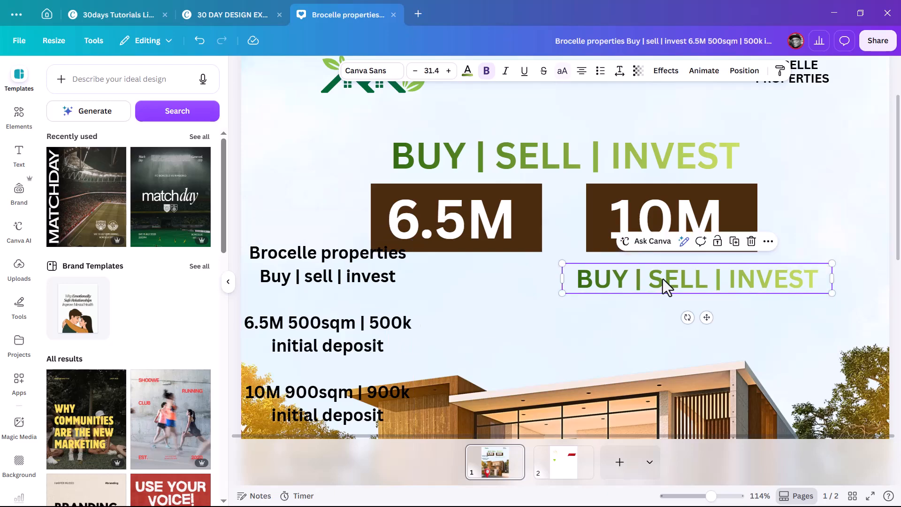
pyautogui.click(665, 284)
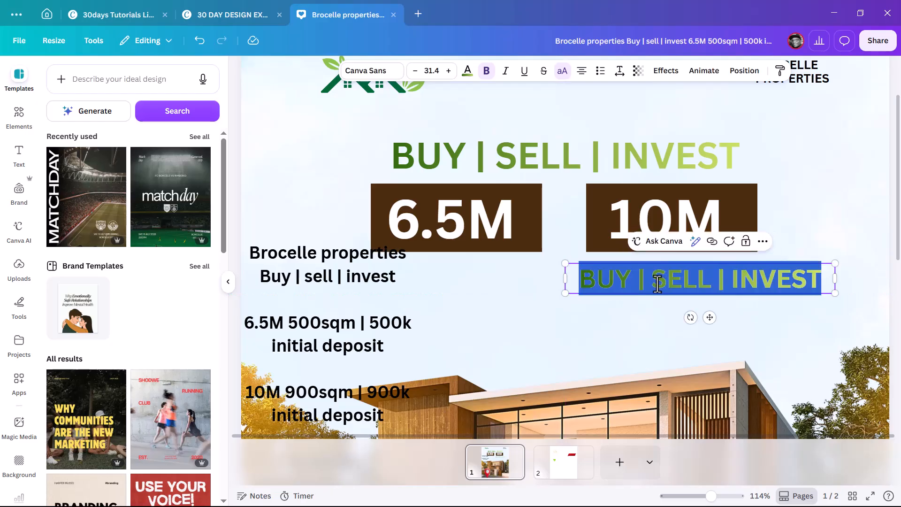
pyautogui.write('500SQM | 500K INITIAL DEPOSIT')
# Step: Fit the deposit text on two lines at size 20.9 and duplicate it so one copy sits under each price box
pyautogui.moveTo(834, 322); pyautogui.dragTo(494, 272)
pyautogui.click(838, 290)
pyautogui.hotkey('ctrl', 'd')
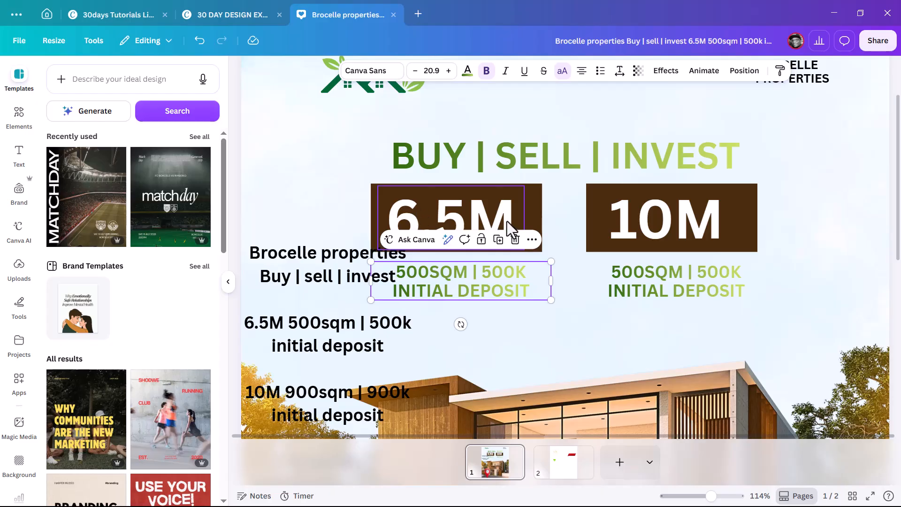
# Step: Copy the 900sqm deposit line from the details block and replace the text under the 10M box with "900SQM | 900K INITIAL DEPOSIT"
pyautogui.moveTo(328, 371); pyautogui.dragTo(328, 306)
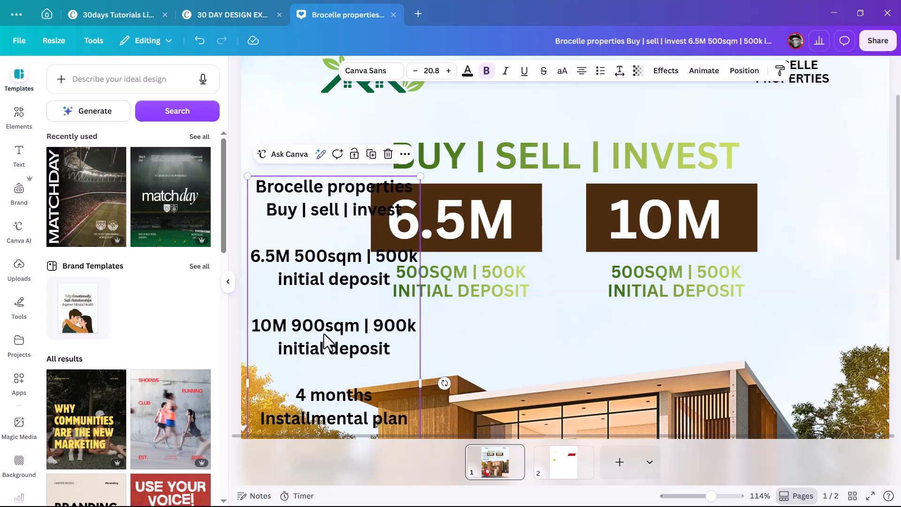
pyautogui.click(325, 331)
pyautogui.moveTo(298, 332); pyautogui.dragTo(382, 362)
pyautogui.click(714, 290)
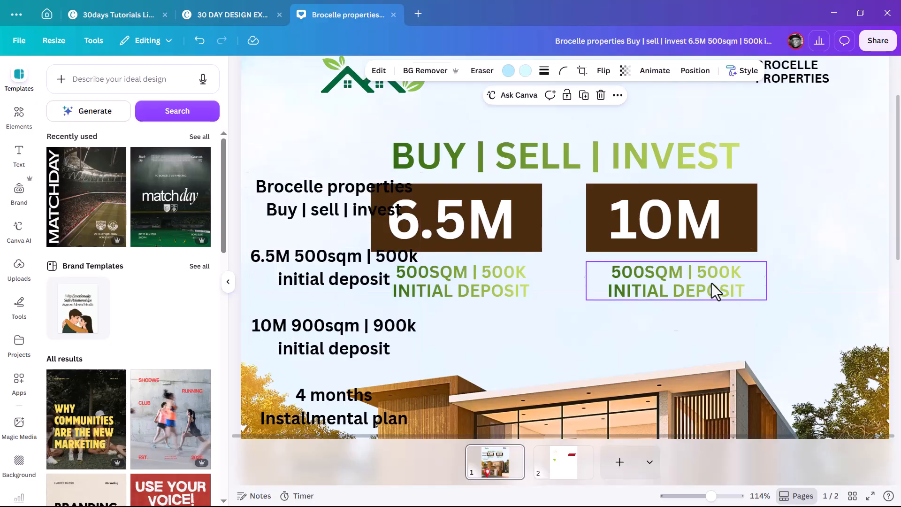
pyautogui.doubleClick(711, 285)
pyautogui.write('900SQM | 900K INITIAL DEPOSIT')
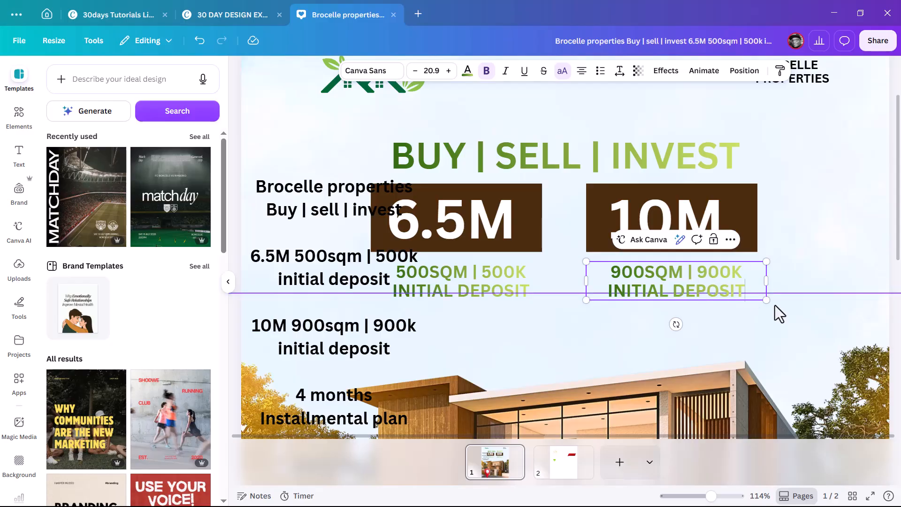
# Step: Reduce the 900SQM deposit text to size 16 and copy its style to the 500SQM deposit text
pyautogui.moveTo(767, 300); pyautogui.dragTo(745, 295)
pyautogui.click(525, 300)
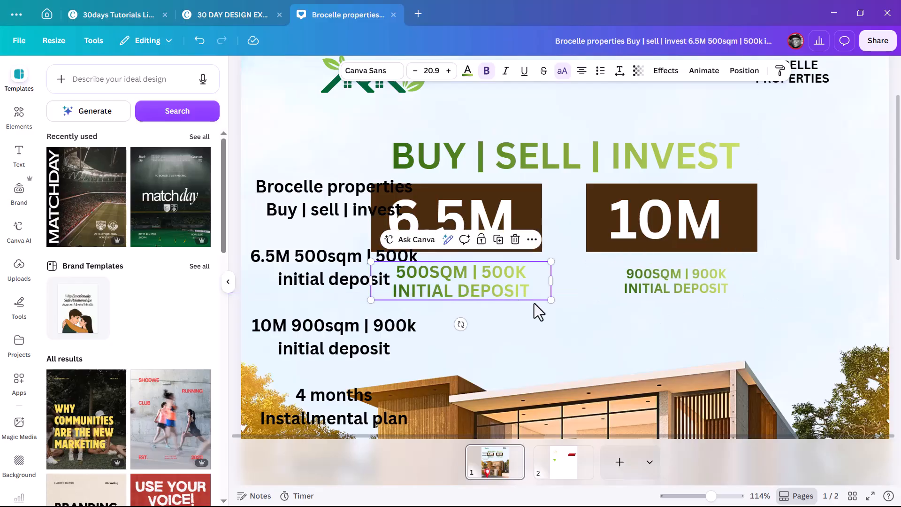
pyautogui.click(697, 284)
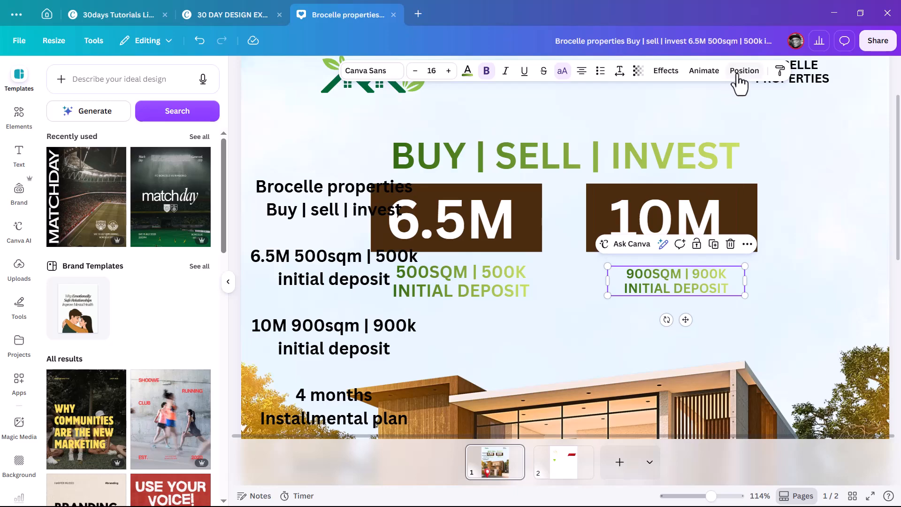
pyautogui.click(780, 70)
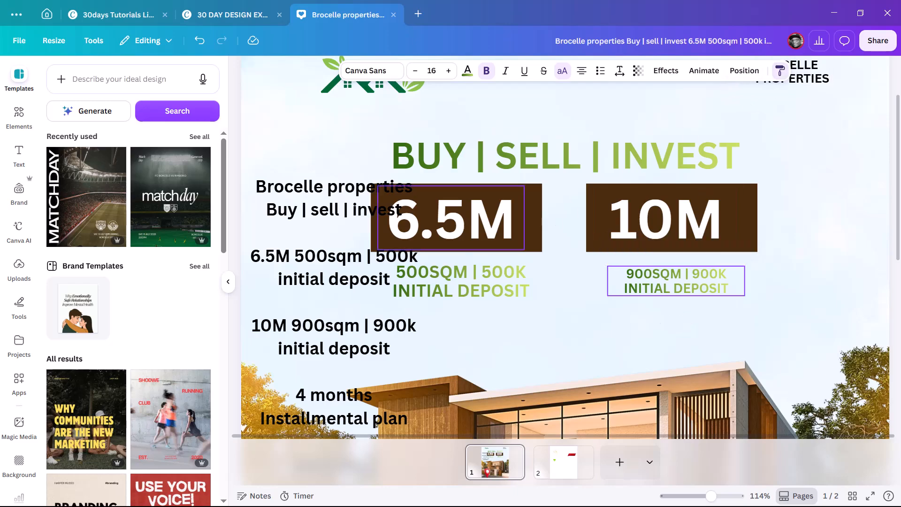
pyautogui.click(490, 294)
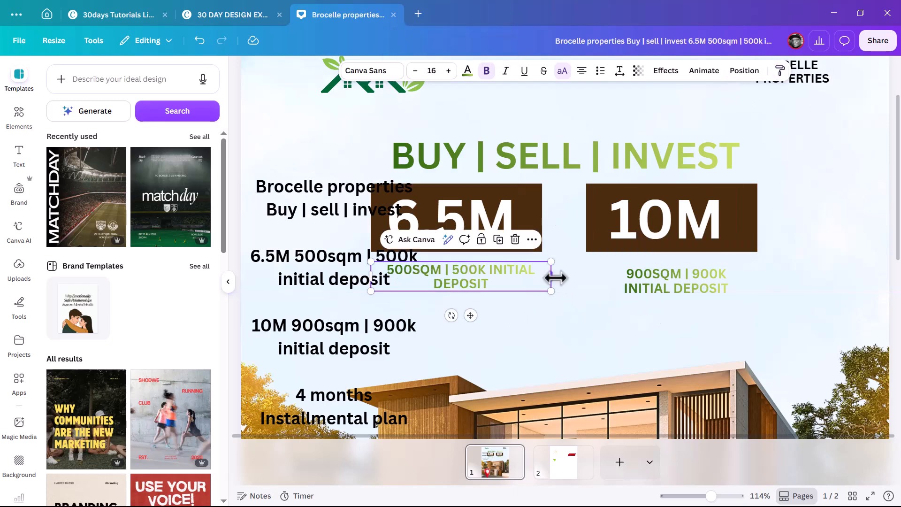
# Step: Move the black details text block up along the left edge of the flyer page
pyautogui.moveTo(348, 292); pyautogui.dragTo(315, 211)
pyautogui.scroll(-3, 336, 258)
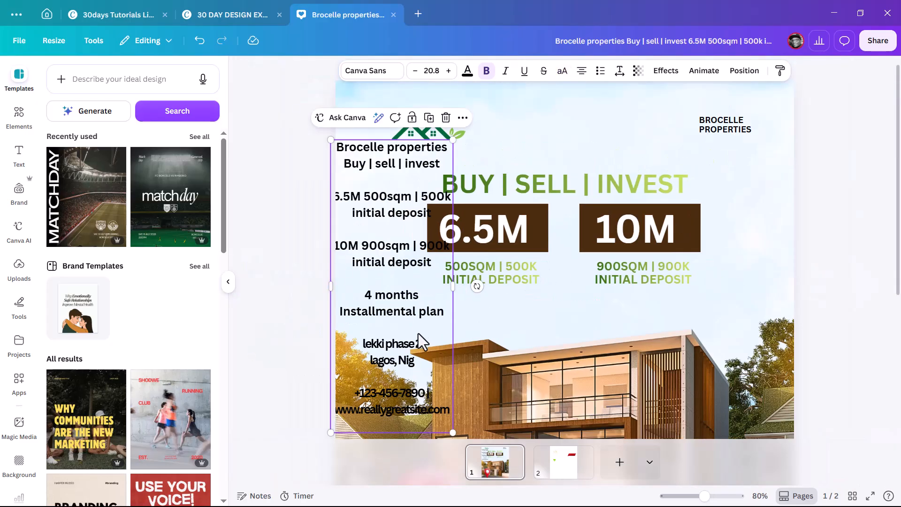
pyautogui.moveTo(408, 340); pyautogui.dragTo(397, 310)
pyautogui.scroll(-4, 548, 380)
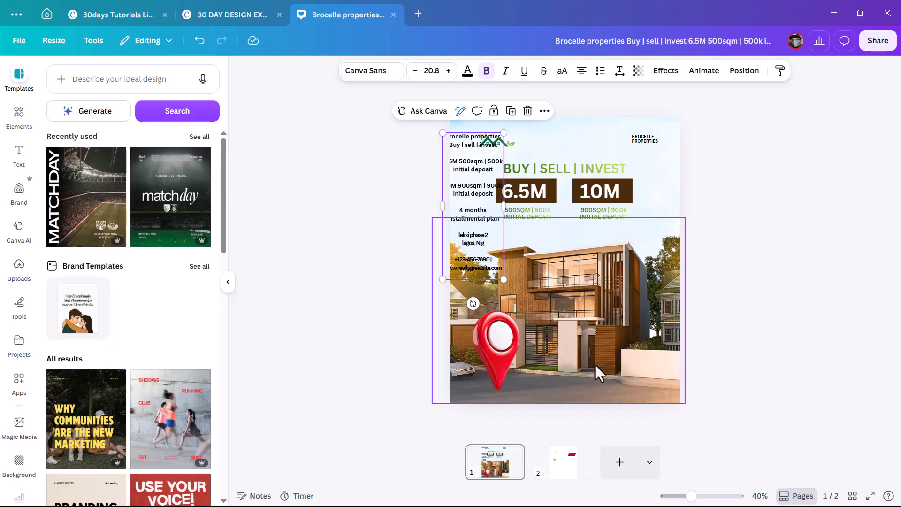
pyautogui.click(730, 273)
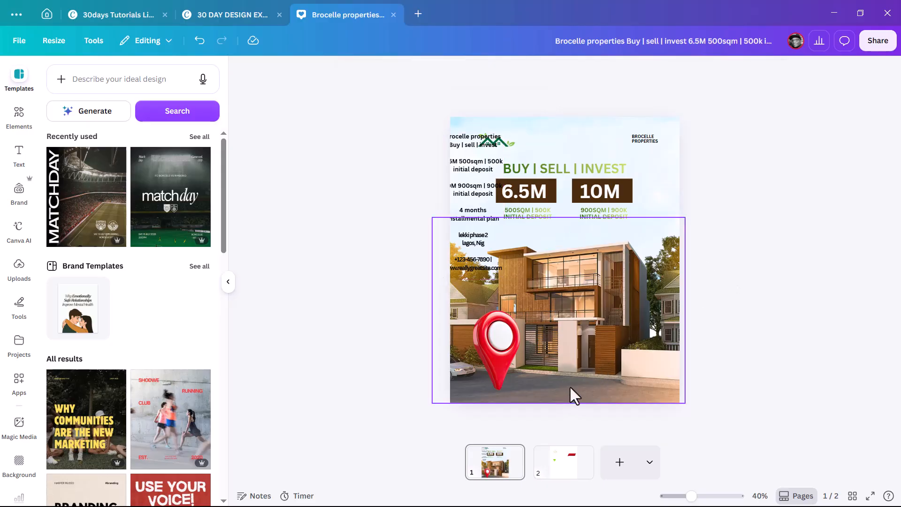
# Step: Add a brown rectangle and stretch it beyond the page width over most of the house photo
pyautogui.hotkey('ctrl', 'v')
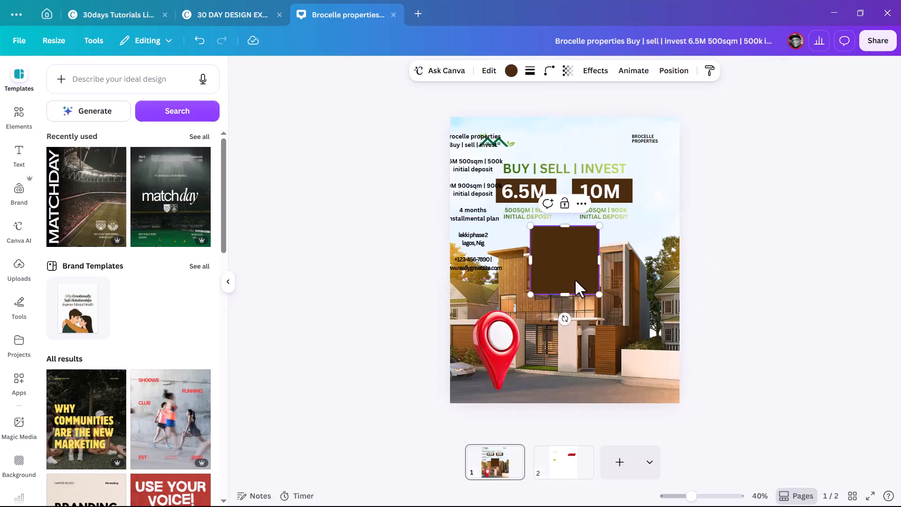
pyautogui.moveTo(601, 264); pyautogui.dragTo(698, 253)
pyautogui.moveTo(565, 299); pyautogui.dragTo(564, 361)
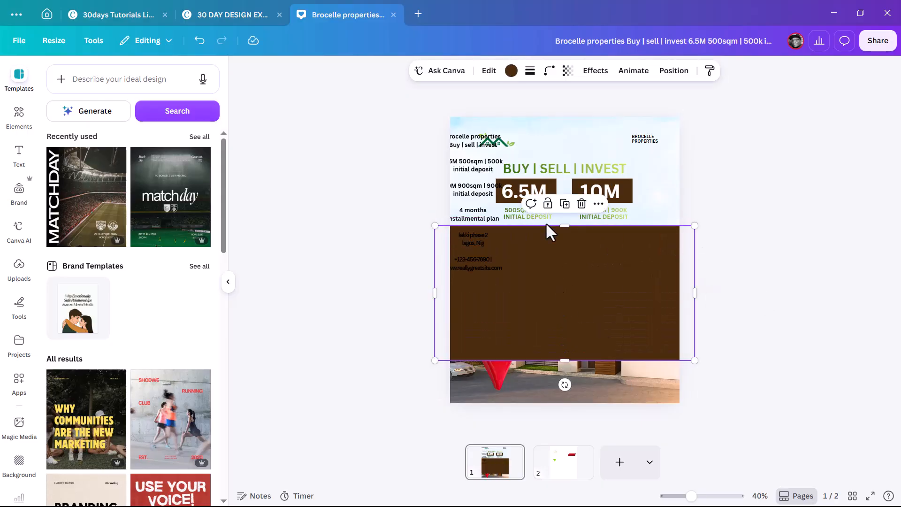
# Step: Fill the large rectangle with a gradient from black #000000 to black at 0% opacity
pyautogui.click(511, 70)
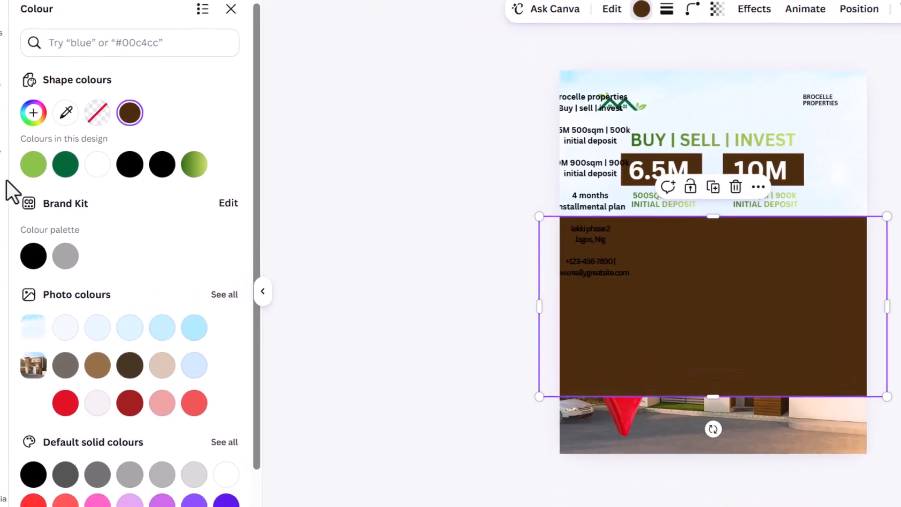
pyautogui.click(34, 121)
pyautogui.click(186, 162)
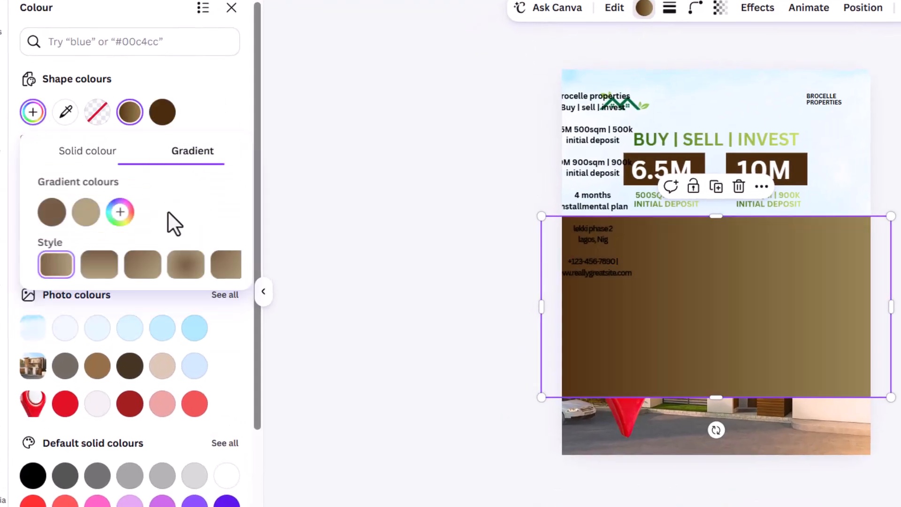
pyautogui.click(46, 215)
pyautogui.click(46, 320)
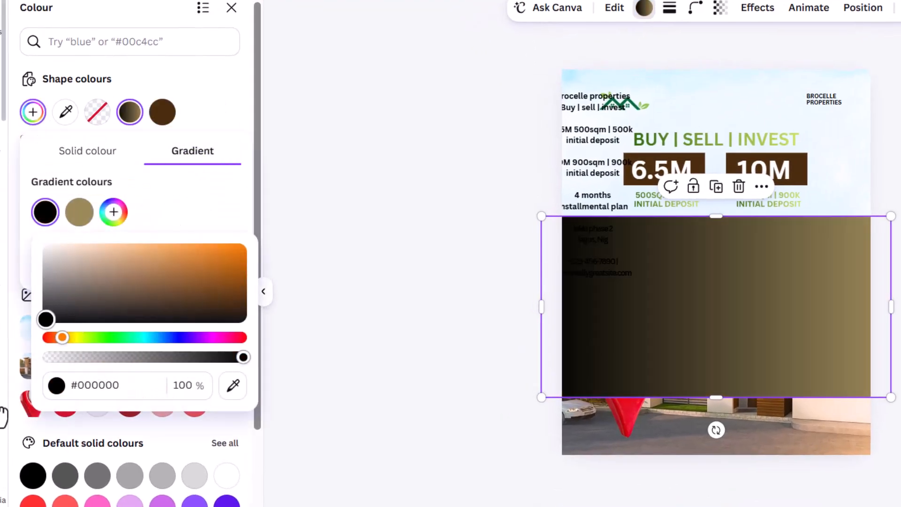
pyautogui.click(75, 220)
pyautogui.moveTo(96, 305); pyautogui.dragTo(80, 320)
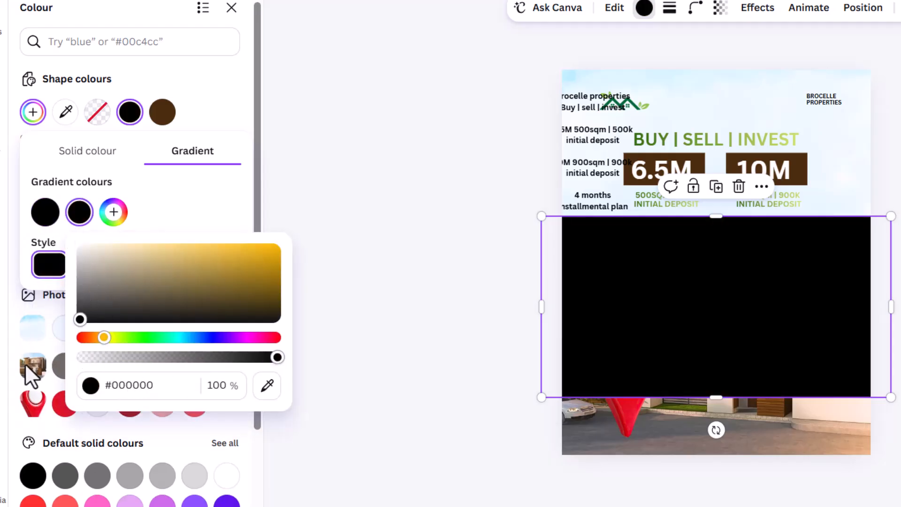
pyautogui.moveTo(144, 358); pyautogui.dragTo(36, 360)
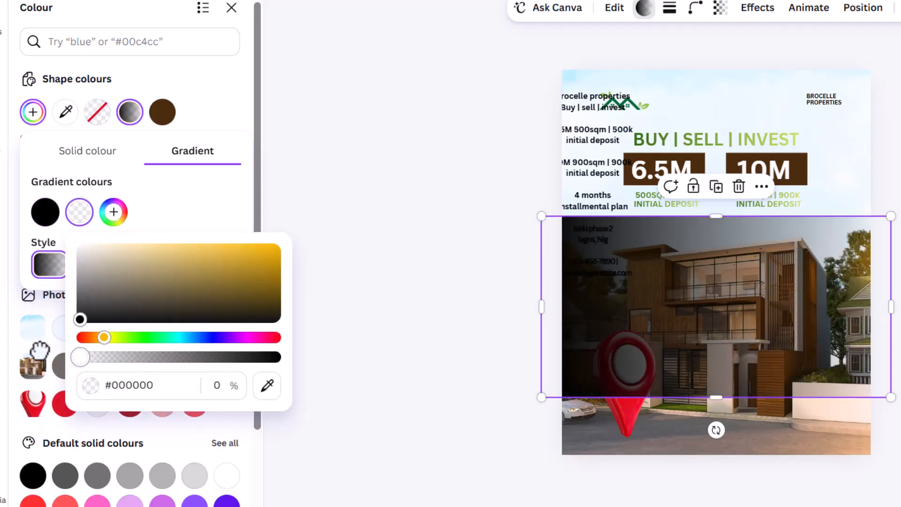
# Step: Make the rectangle's gradient vertical with black at its lower end, and move the rectangle over the bottom of the page
pyautogui.click(170, 197)
pyautogui.click(94, 269)
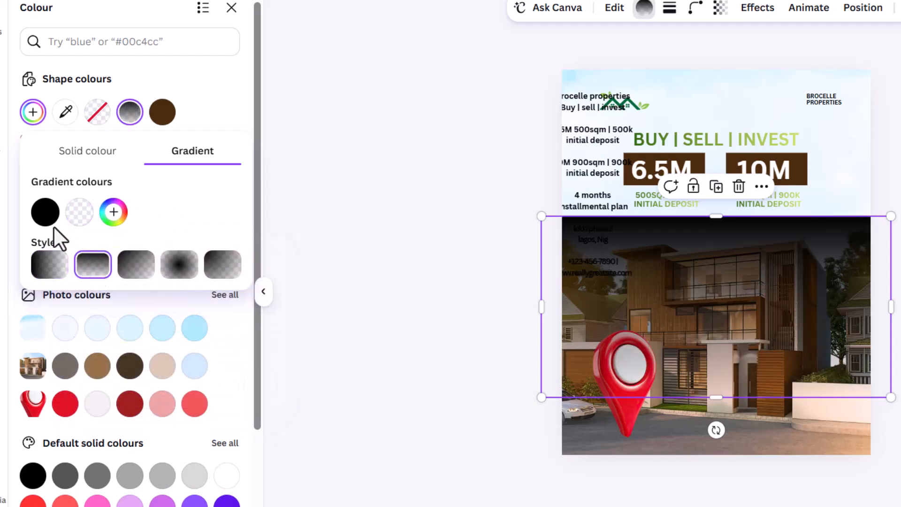
pyautogui.moveTo(45, 212); pyautogui.dragTo(94, 209)
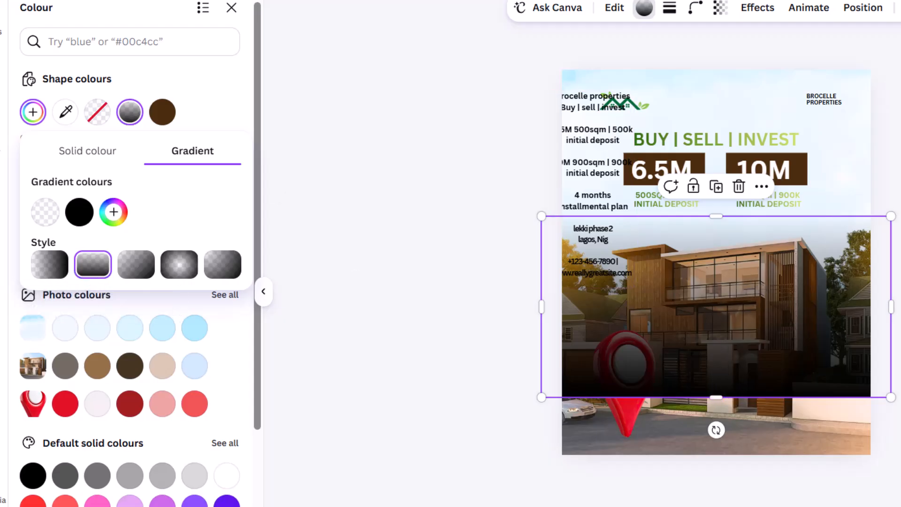
pyautogui.click(897, 300)
pyautogui.moveTo(824, 341); pyautogui.dragTo(823, 426)
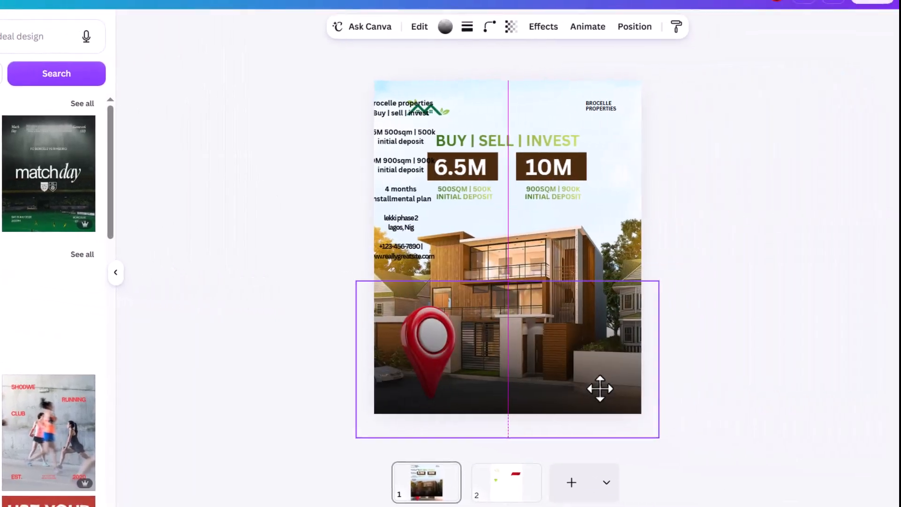
pyautogui.moveTo(600, 389)
pyautogui.mouseDown()
pyautogui.moveTo(591, 387)
pyautogui.moveTo(597, 374)
pyautogui.mouseUp()
pyautogui.click(735, 297)
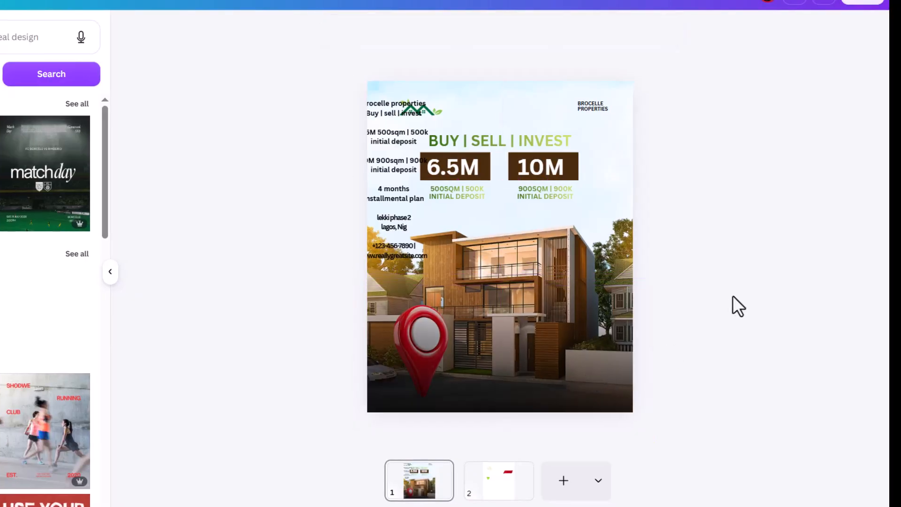
# Step: Move the red ribbon from page 2 to the lower right of the flyer on page 1
pyautogui.click(510, 486)
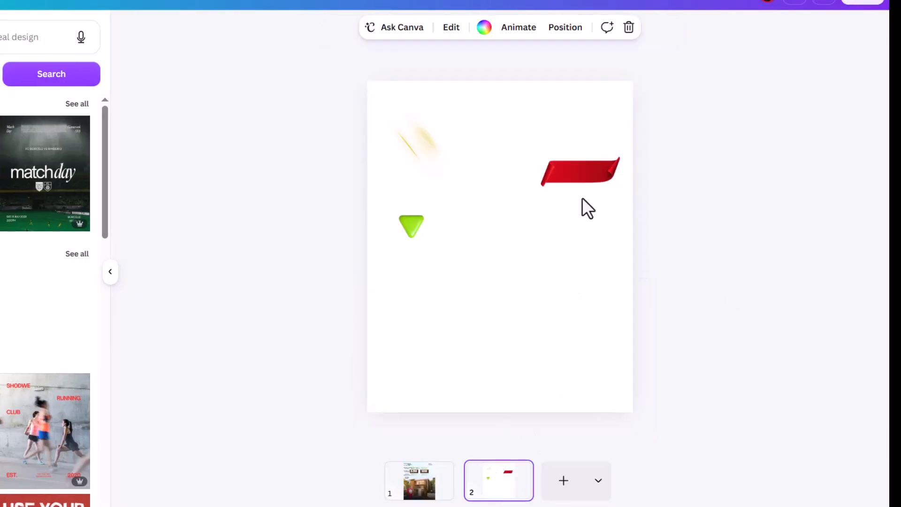
pyautogui.click(588, 176)
pyautogui.moveTo(587, 173); pyautogui.dragTo(422, 488)
pyautogui.moveTo(599, 182); pyautogui.dragTo(586, 341)
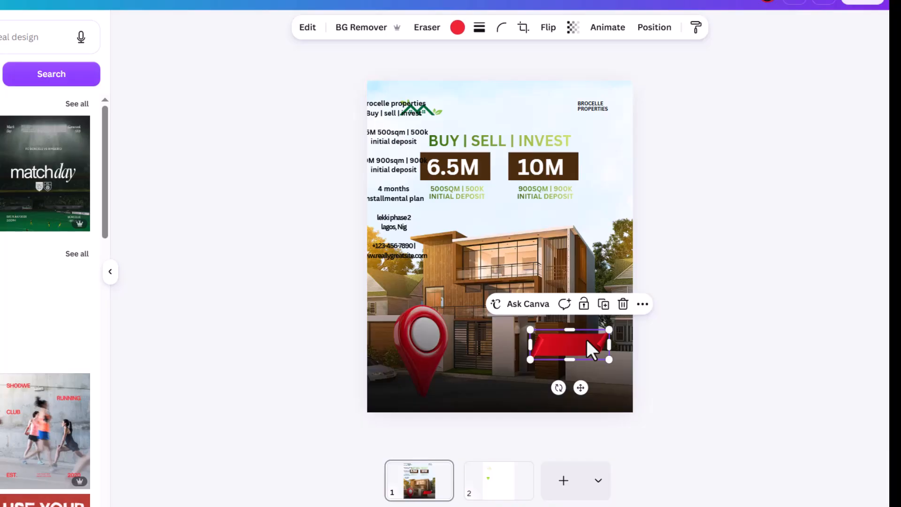
# Step: Add a brown rectangle, halve its height, round its corners and place it between the location pin and the red ribbon
pyautogui.press('r')
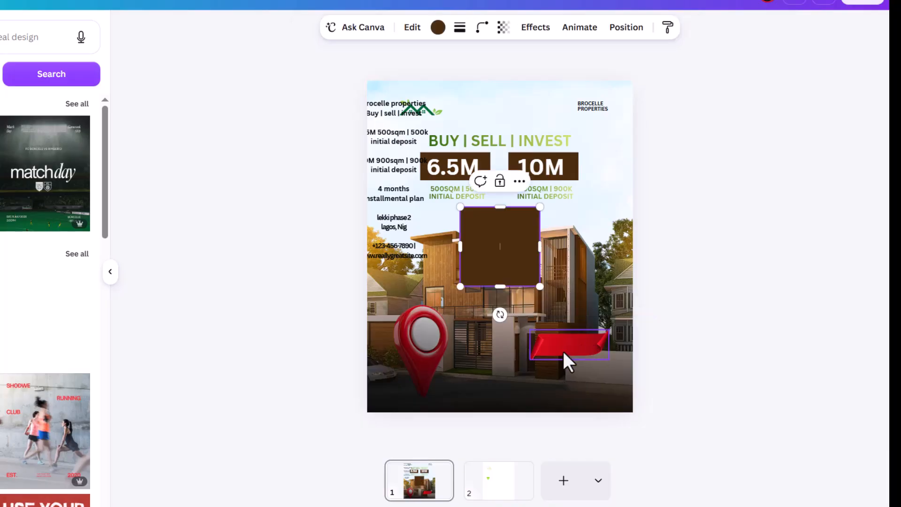
pyautogui.moveTo(504, 209); pyautogui.dragTo(509, 257)
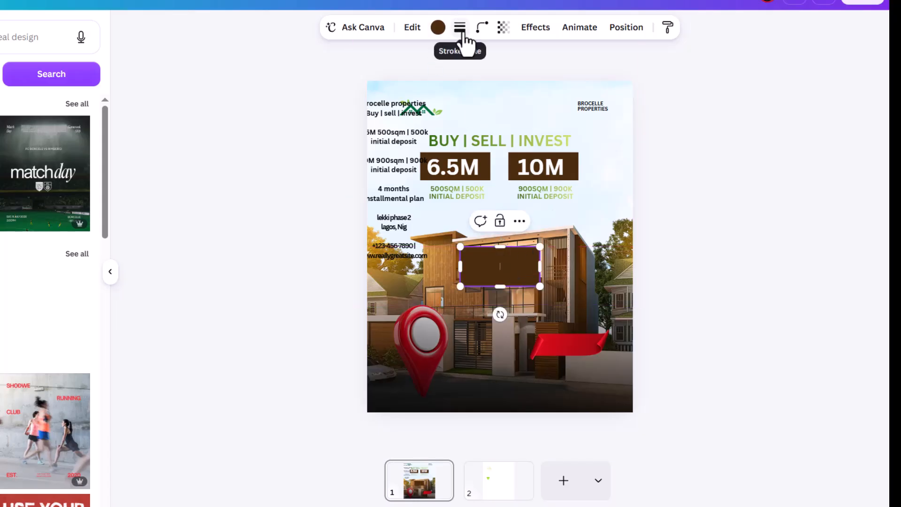
pyautogui.click(481, 29)
pyautogui.moveTo(416, 78); pyautogui.dragTo(450, 83)
pyautogui.moveTo(503, 253); pyautogui.dragTo(505, 257)
pyautogui.click(709, 269)
pyautogui.moveTo(515, 288); pyautogui.dragTo(488, 356)
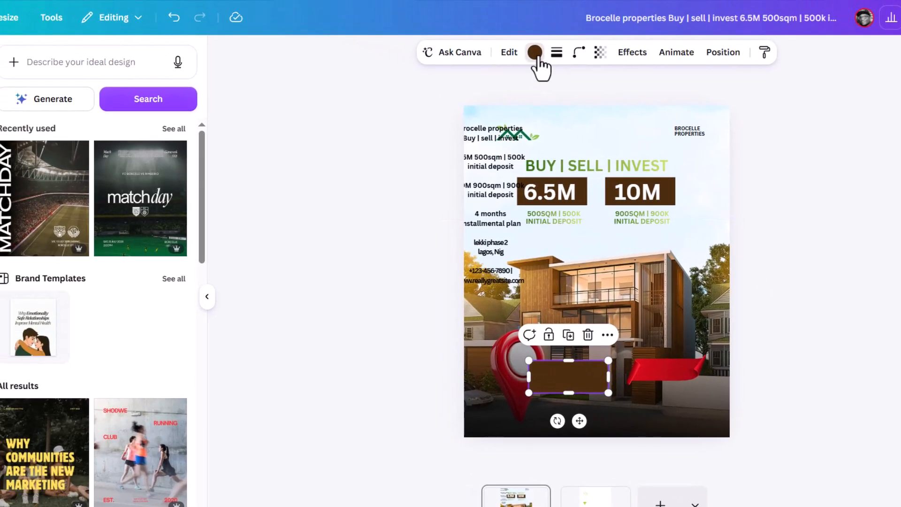
# Step: Fill the rounded rectangle with white and adjust its size and position beside the location pin
pyautogui.click(438, 27)
pyautogui.click(64, 188)
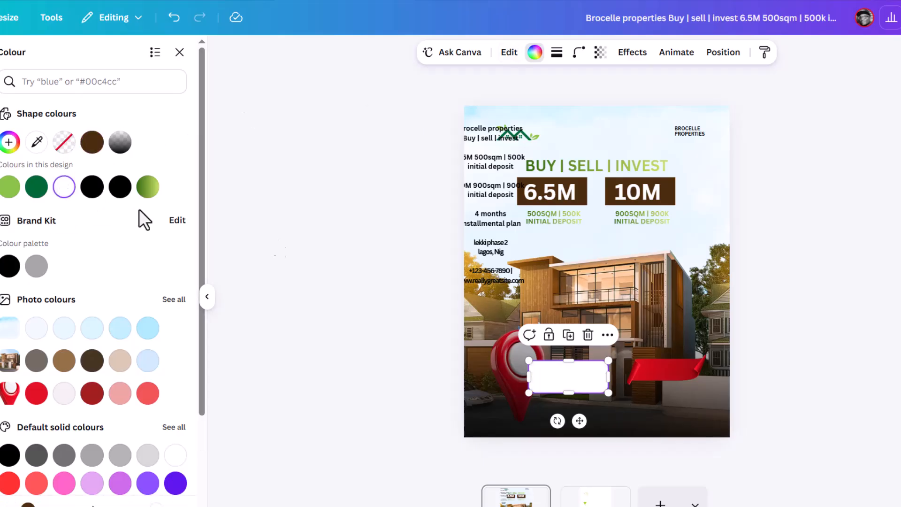
pyautogui.scroll(5, 547, 427)
pyautogui.moveTo(618, 393); pyautogui.dragTo(632, 397)
pyautogui.moveTo(548, 396); pyautogui.dragTo(553, 397)
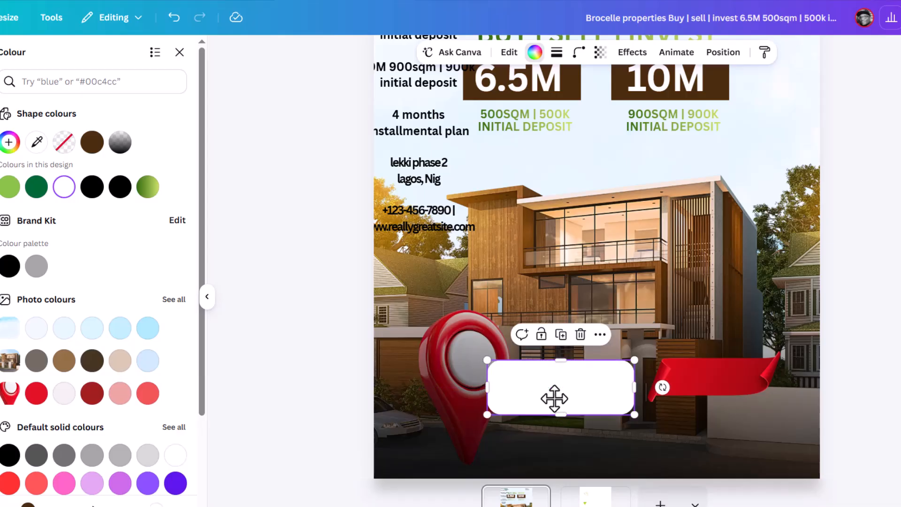
# Step: Apply a drop shadow to the white box with direction 36, offset 70, blur 33 and transparency 44
pyautogui.click(634, 56)
pyautogui.click(24, 112)
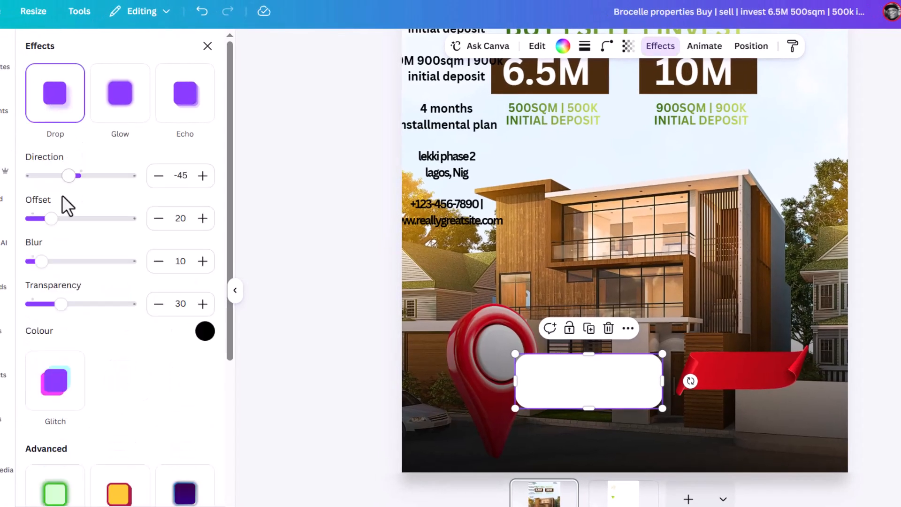
pyautogui.moveTo(65, 310); pyautogui.dragTo(103, 306)
pyautogui.moveTo(54, 218); pyautogui.dragTo(101, 232)
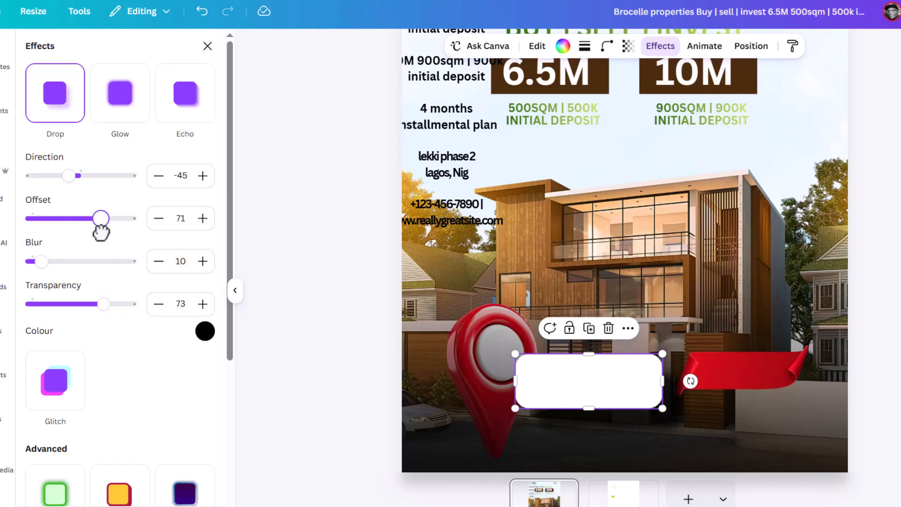
pyautogui.moveTo(69, 177); pyautogui.dragTo(90, 178)
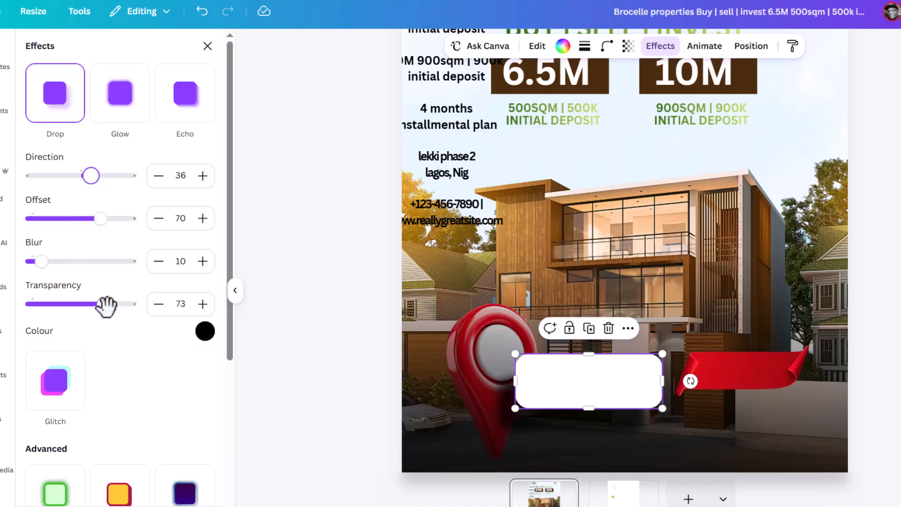
pyautogui.moveTo(41, 261); pyautogui.dragTo(65, 264)
pyautogui.moveTo(96, 308); pyautogui.dragTo(74, 308)
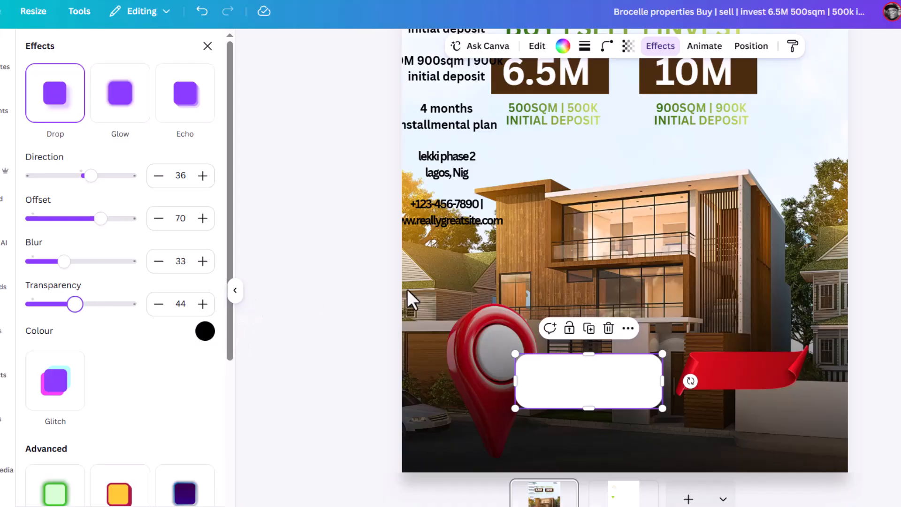
# Step: Move the red ribbon onto the white box's upper right corner and bring it in front of the box
pyautogui.moveTo(757, 371); pyautogui.dragTo(719, 355)
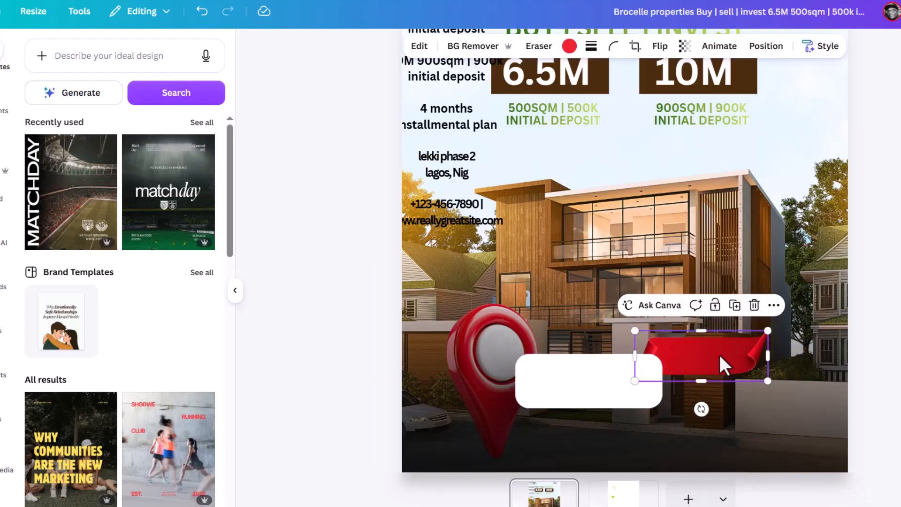
pyautogui.hotkey('ctrl', ']')
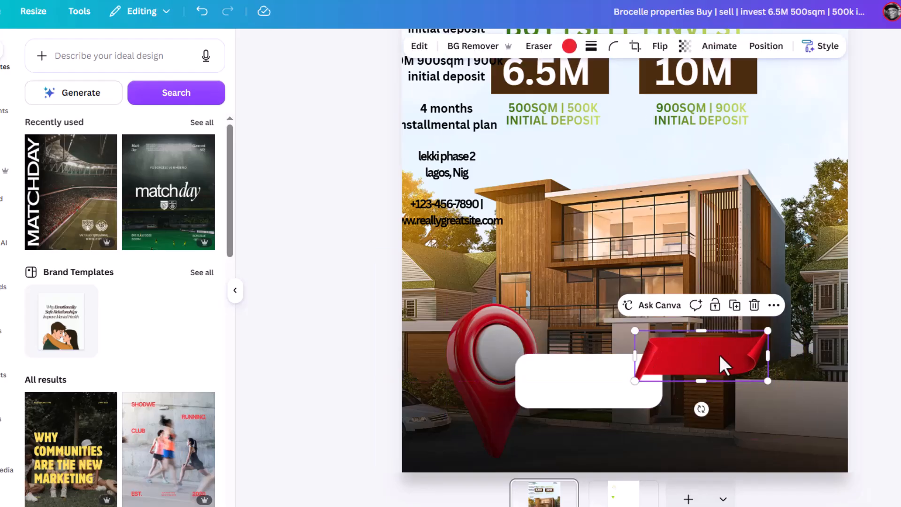
# Step: Move the draft text block fully onto the page and select its location lines "ekki phase 2 lagos, Nig" for copying
pyautogui.moveTo(432, 192); pyautogui.dragTo(477, 179)
pyautogui.moveTo(488, 148); pyautogui.dragTo(487, 164)
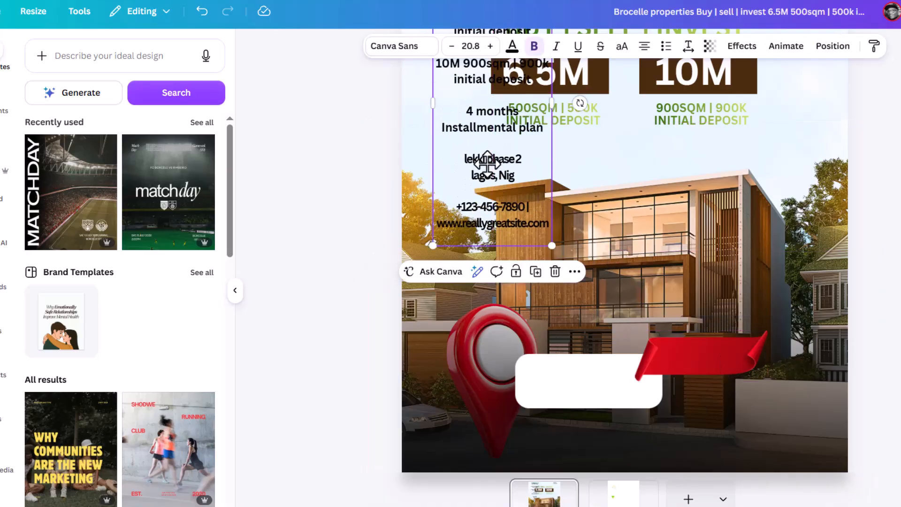
pyautogui.doubleClick(483, 155)
pyautogui.click(466, 300)
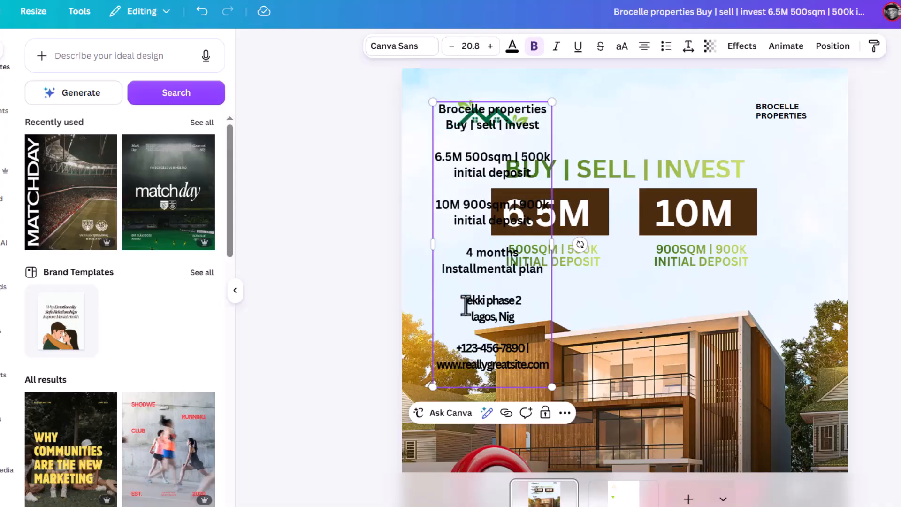
pyautogui.moveTo(466, 300); pyautogui.dragTo(524, 319)
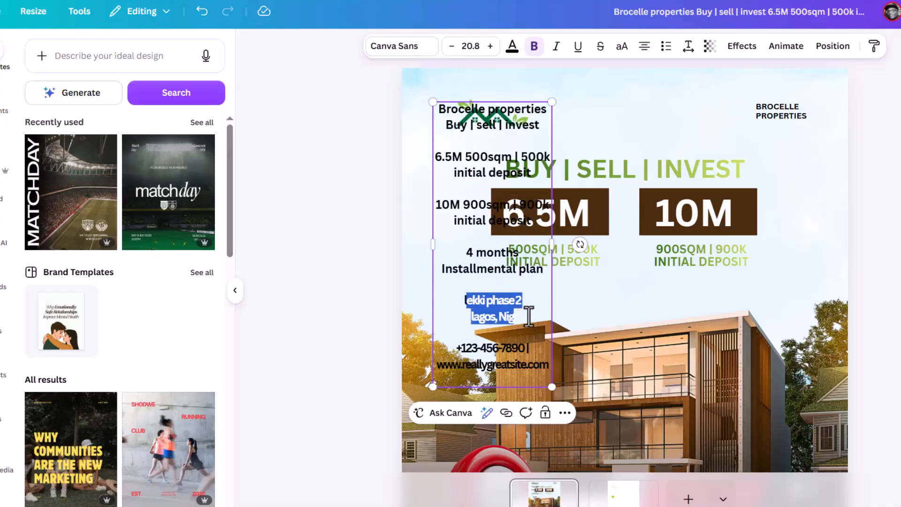
# Step: Place a copy of the 900SQM deposit text in the white box and replace its wording with "EKKI PHASE 2 LAGOS, NIG"
pyautogui.scroll(-2, 598, 283)
pyautogui.click(711, 170)
pyautogui.moveTo(723, 165); pyautogui.dragTo(607, 429)
pyautogui.doubleClick(607, 429)
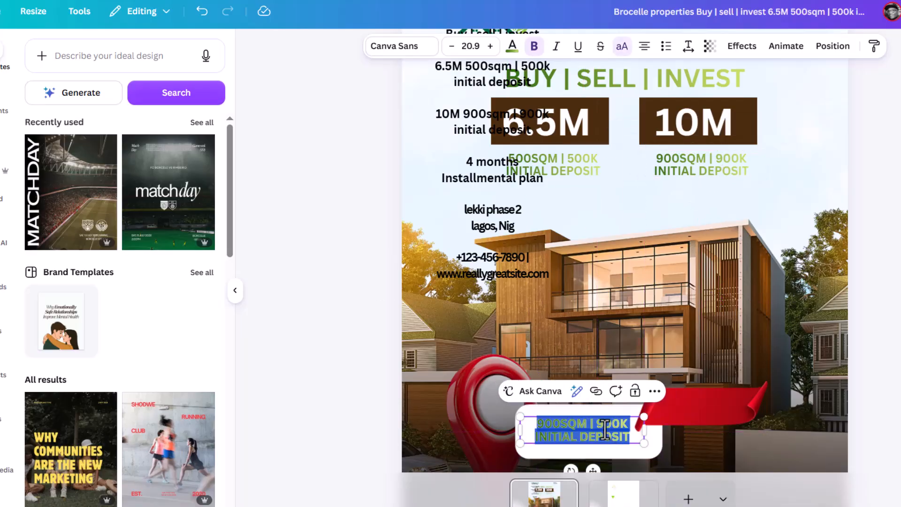
pyautogui.write('EKKI PHASE2 LAGOS, NIG')
pyautogui.press('BackSpace')
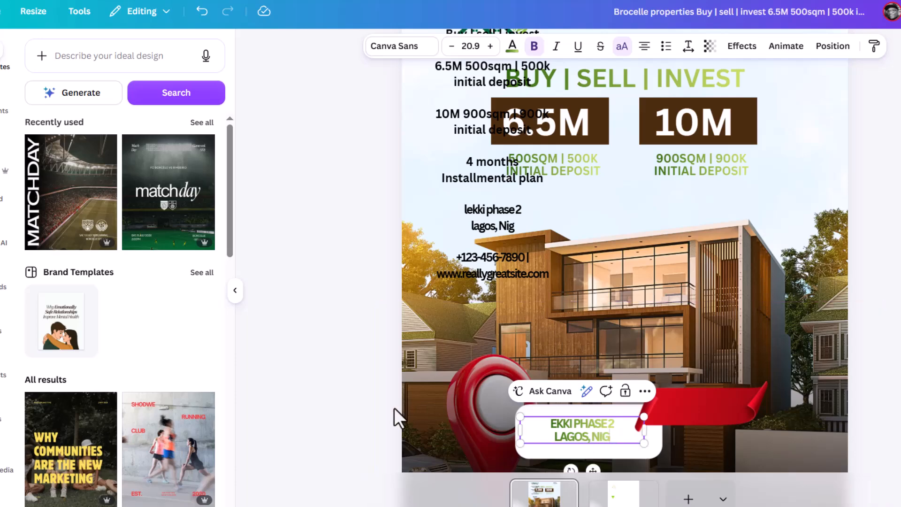
pyautogui.click(398, 407)
pyautogui.click(587, 435)
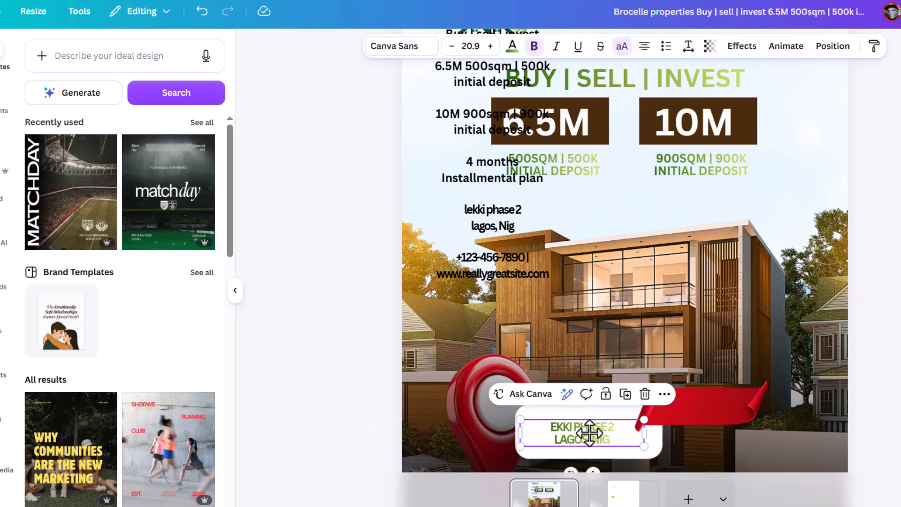
# Step: Copy the "4 months Installmental plan" lines from the draft text block
pyautogui.doubleClick(502, 230)
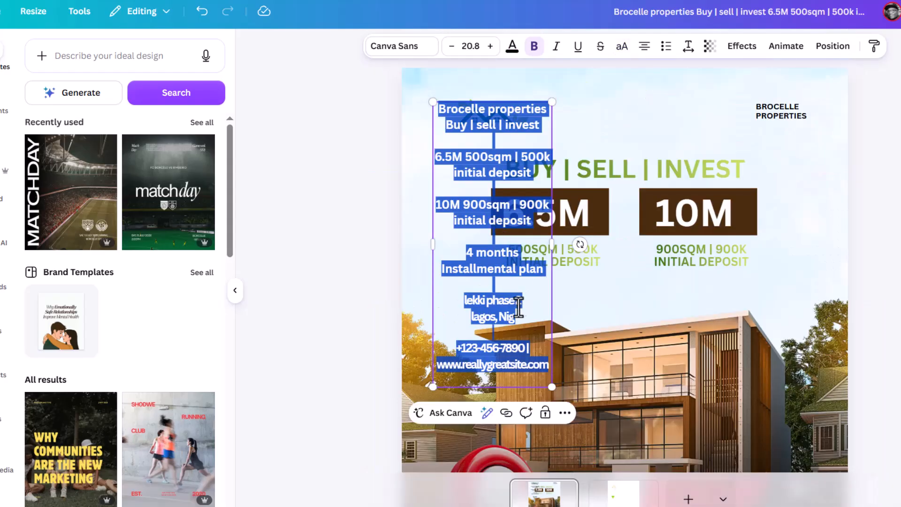
pyautogui.click(468, 256)
pyautogui.moveTo(467, 248); pyautogui.dragTo(548, 278)
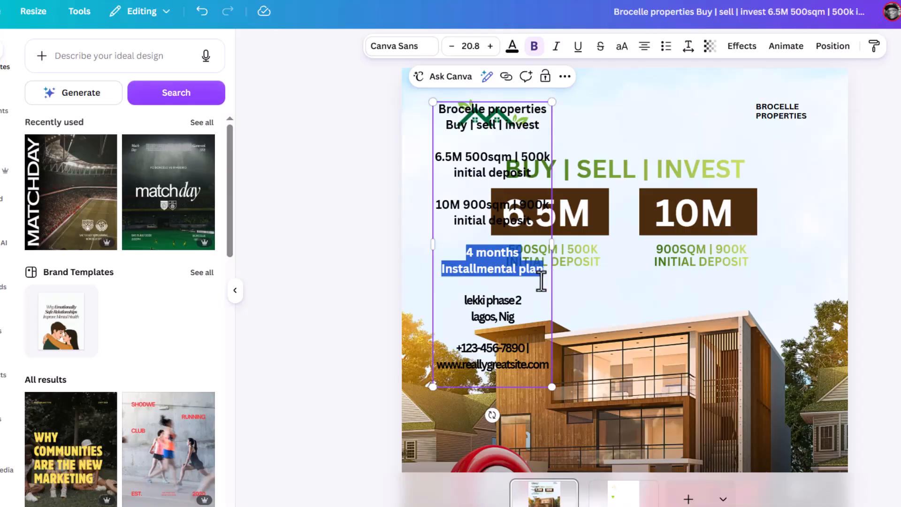
pyautogui.scroll(-4, 561, 230)
pyautogui.click(594, 365)
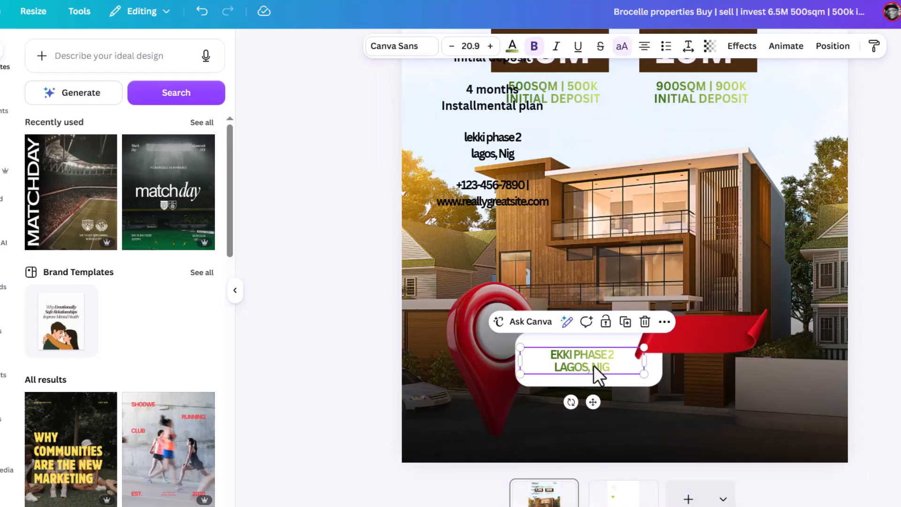
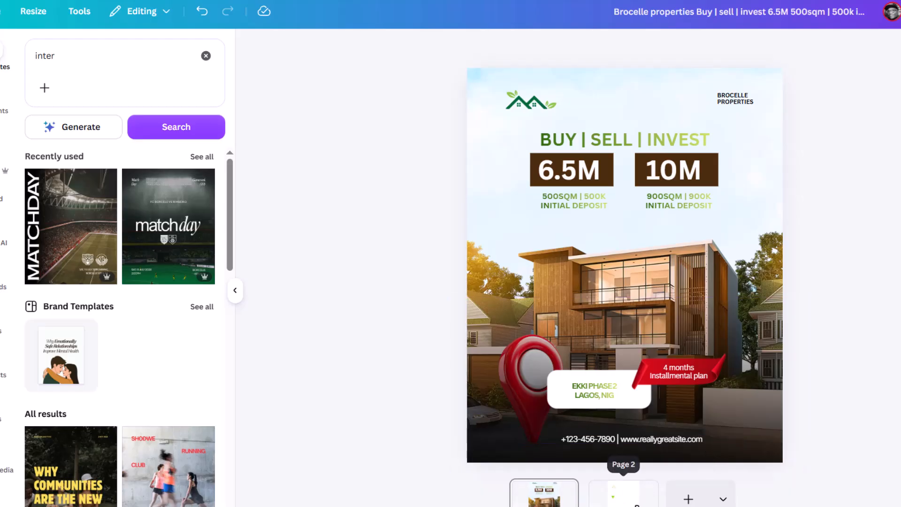
# Step: Move the green triangle and the golden light streak from page 2 onto the flyer on page 1
pyautogui.click(624, 502)
pyautogui.click(514, 241)
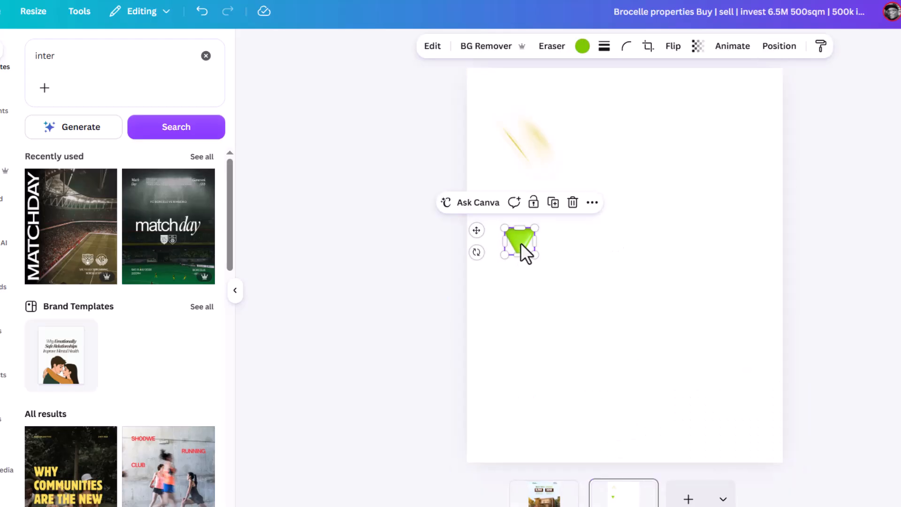
pyautogui.click(548, 119)
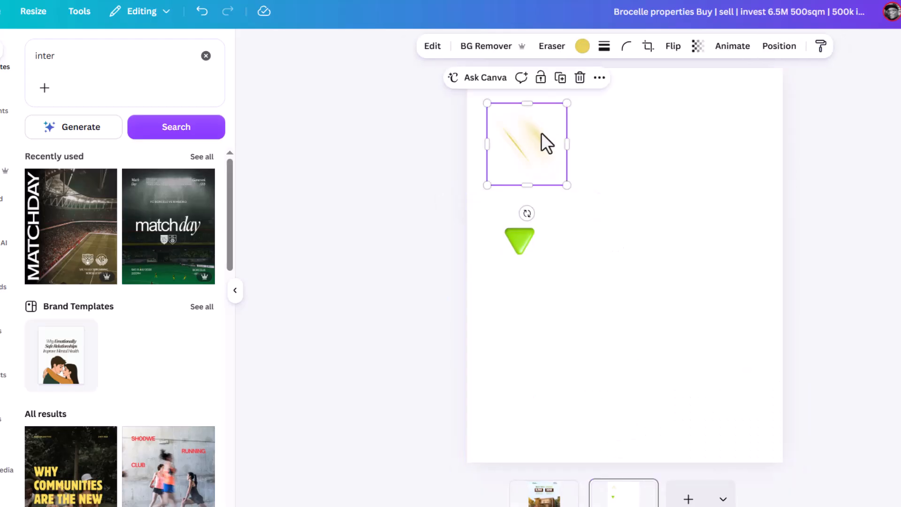
pyautogui.keyDown('shift'); pyautogui.click(520, 243); pyautogui.keyUp('shift')
pyautogui.moveTo(545, 146); pyautogui.dragTo(544, 490)
pyautogui.click(815, 253)
# Step: Shrink the green triangle, centre it on the 6.5M box's lower edge and place a copy under the 10M box
pyautogui.scroll(6, 605, 218)
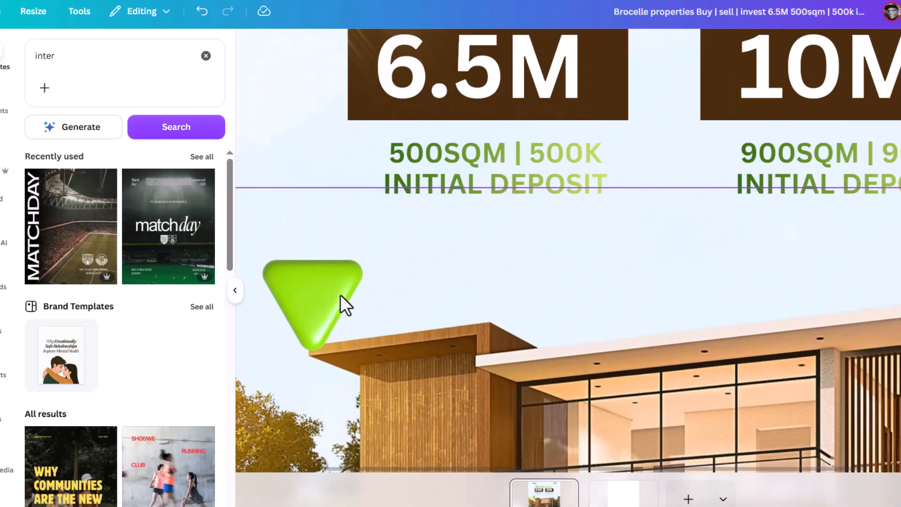
pyautogui.click(345, 305)
pyautogui.moveTo(309, 305); pyautogui.dragTo(484, 129)
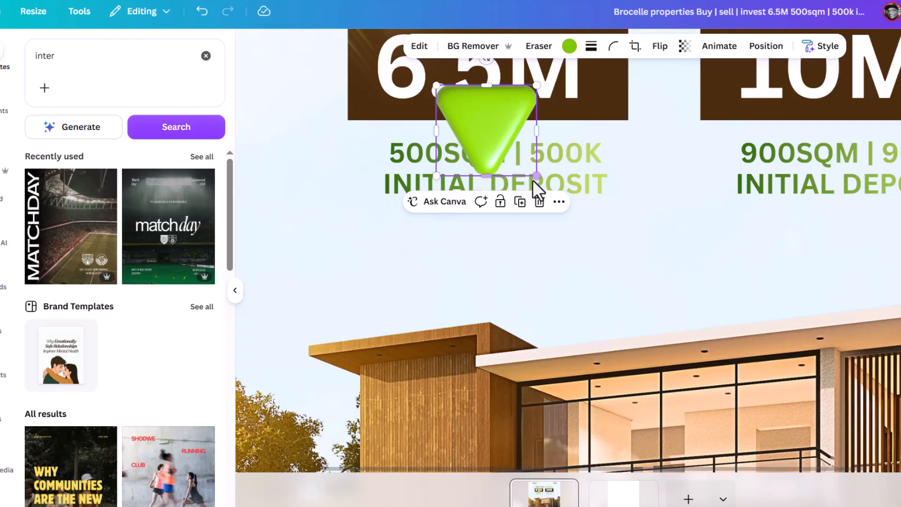
pyautogui.moveTo(535, 179); pyautogui.dragTo(518, 154)
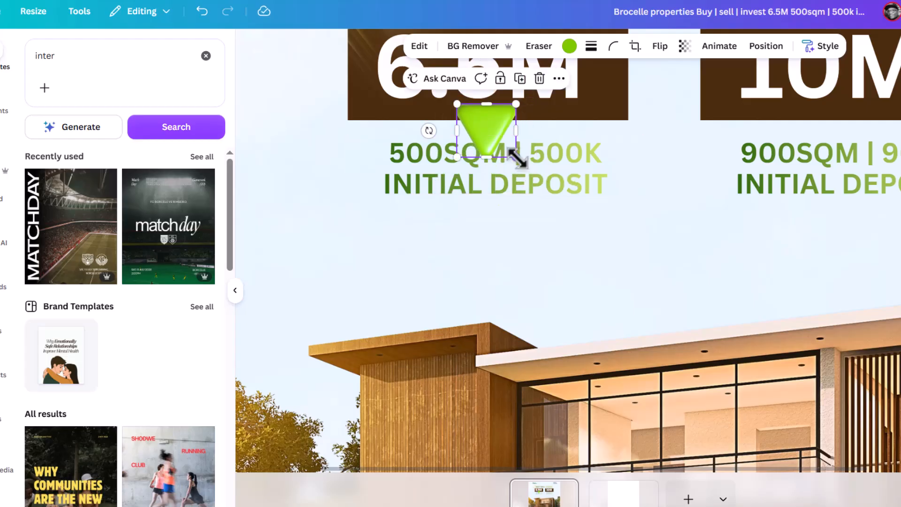
pyautogui.moveTo(517, 156); pyautogui.dragTo(849, 155)
pyautogui.scroll(-5, 505, 220)
pyautogui.click(880, 162)
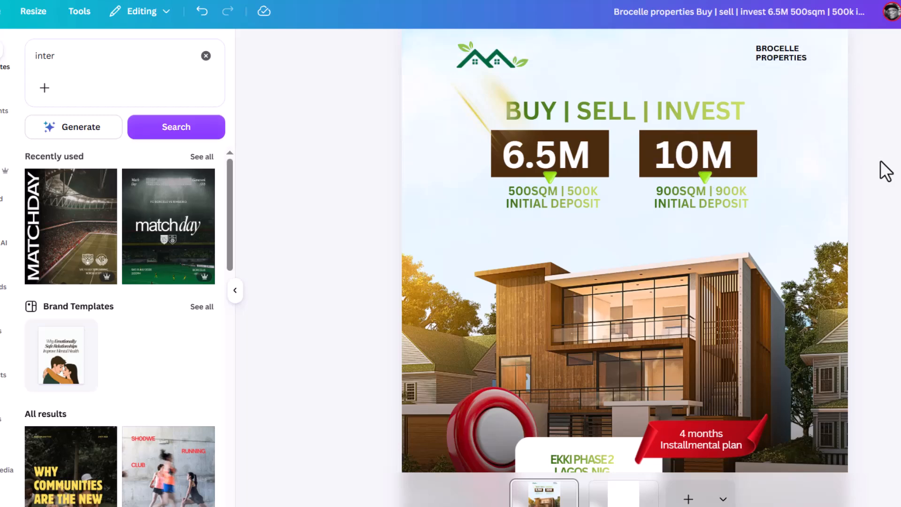
# Step: Enlarge the golden light streak and position it over the flyer's left edge, above the trees
pyautogui.click(453, 130)
pyautogui.moveTo(452, 130)
pyautogui.mouseDown()
pyautogui.moveTo(402, 246)
pyautogui.moveTo(393, 244)
pyautogui.mouseUp()
pyautogui.moveTo(471, 318); pyautogui.dragTo(593, 354)
pyautogui.moveTo(406, 281)
pyautogui.mouseDown()
pyautogui.moveTo(386, 254)
pyautogui.moveTo(381, 259)
pyautogui.mouseUp()
pyautogui.click(897, 224)
pyautogui.scroll(-3, 642, 194)
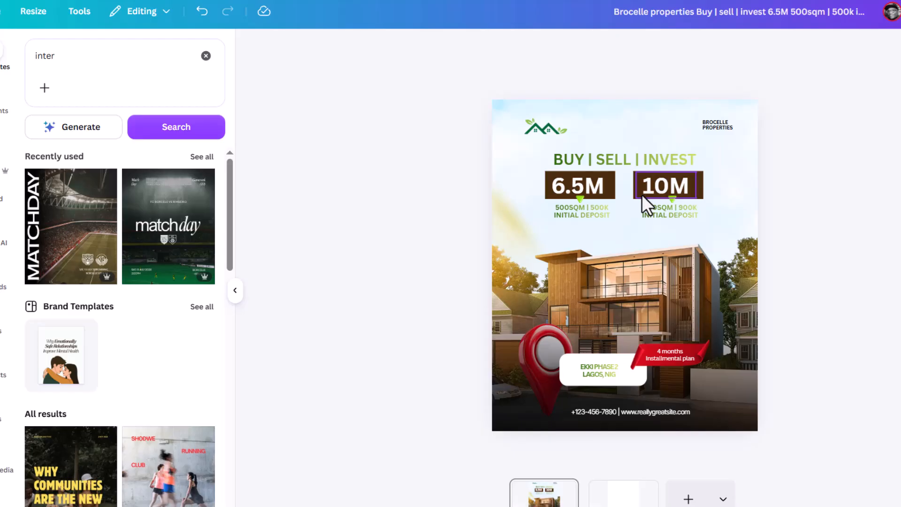
# Step: Select the headline, both price boxes, their triangles and deposit texts, and shift them all slightly down together
pyautogui.scroll(2, 620, 199)
pyautogui.click(702, 143)
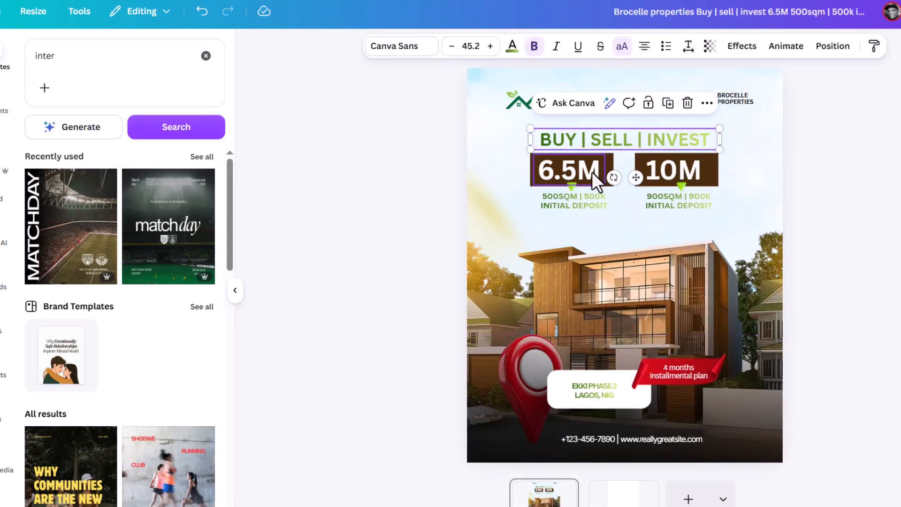
pyautogui.scroll(1, 635, 177)
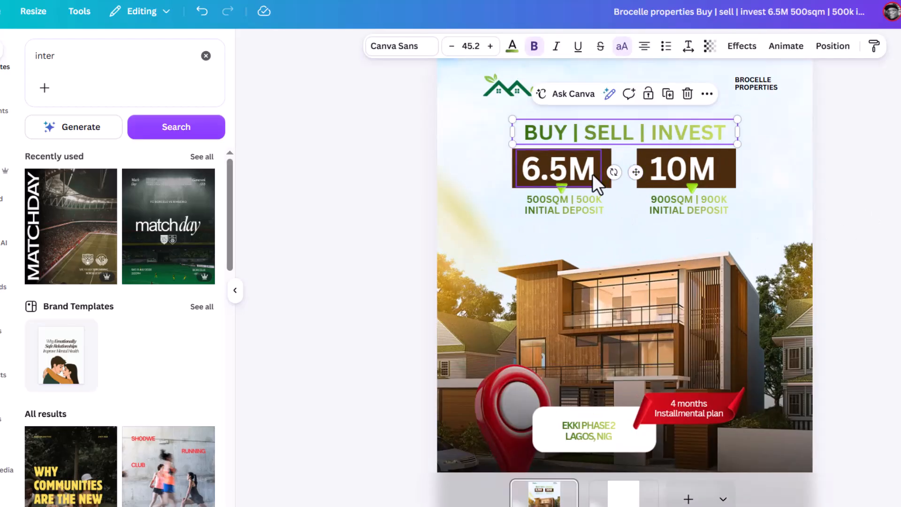
pyautogui.click(593, 174)
pyautogui.keyDown('shift'); pyautogui.click(597, 197); pyautogui.keyUp('shift')
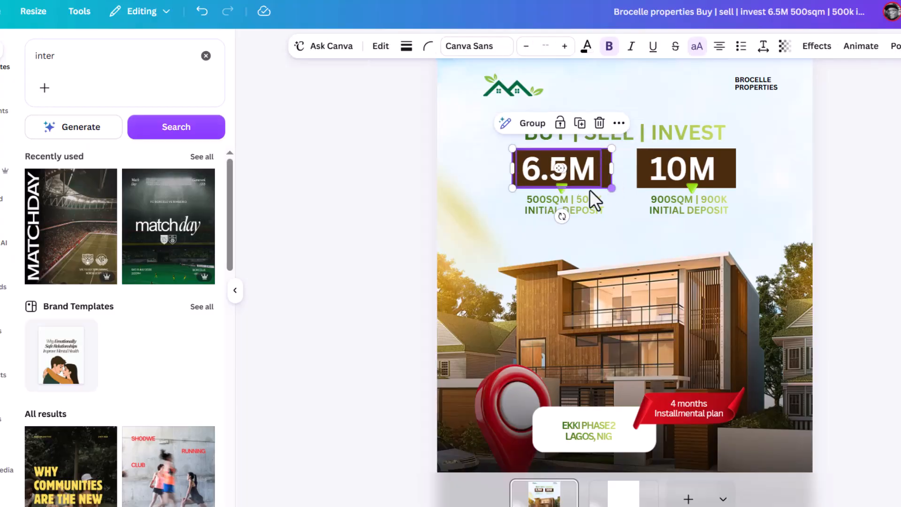
pyautogui.keyDown('shift'); pyautogui.click(682, 207); pyautogui.keyUp('shift')
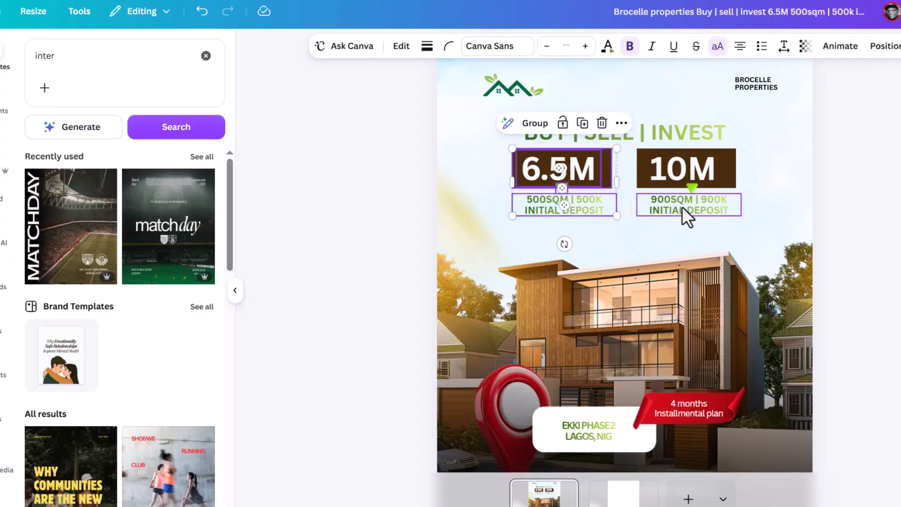
pyautogui.keyDown('shift'); pyautogui.click(694, 189); pyautogui.keyUp('shift')
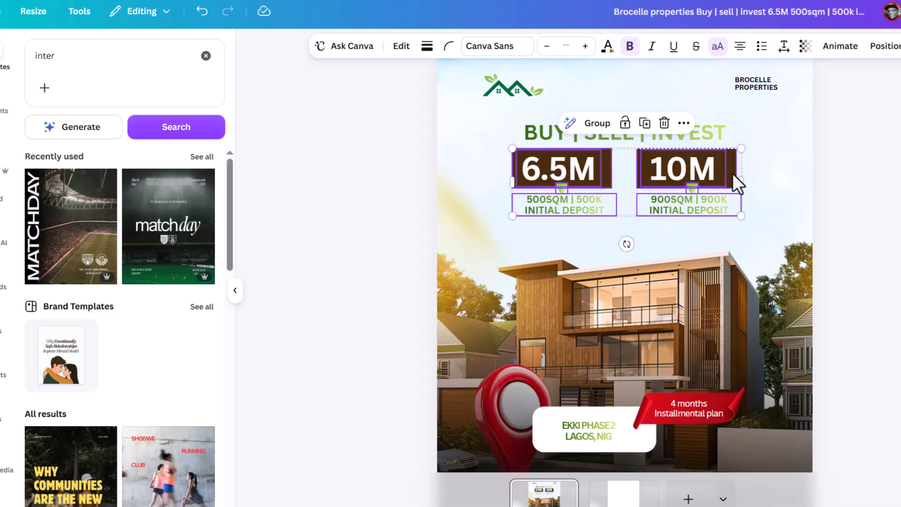
pyautogui.keyDown('shift'); pyautogui.click(716, 141); pyautogui.keyUp('shift')
pyautogui.moveTo(719, 142); pyautogui.dragTo(718, 151)
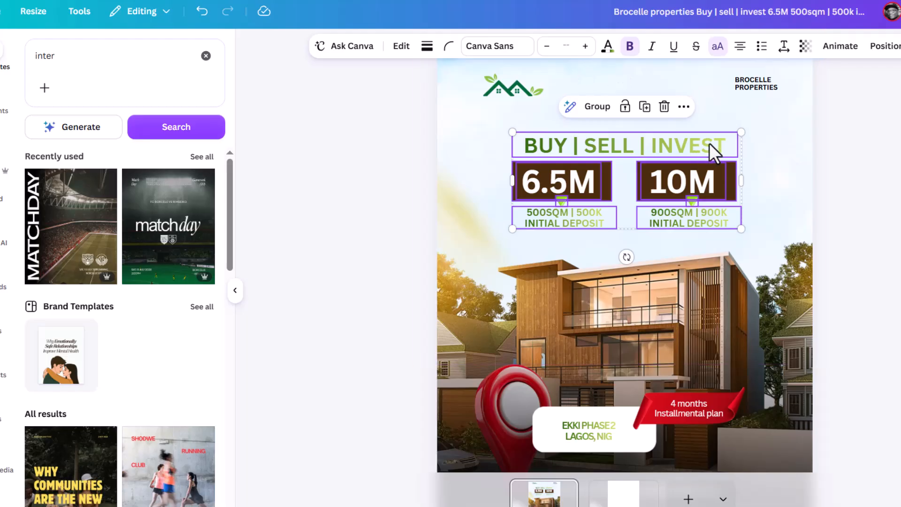
# Step: Enlarge the BUY | SELL | INVEST headline and recentre it above the price boxes
pyautogui.click(878, 151)
pyautogui.click(686, 144)
pyautogui.moveTo(740, 127)
pyautogui.mouseDown()
pyautogui.moveTo(757, 123)
pyautogui.moveTo(724, 128)
pyautogui.mouseUp()
# Step: Enlarge both price boxes with their amounts and triangles together, and move them slightly up above the deposit texts
pyautogui.click(602, 176)
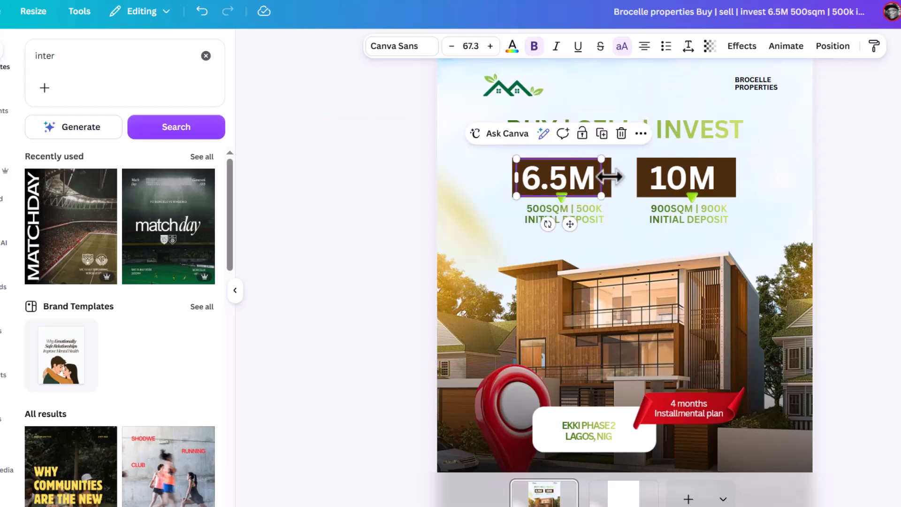
pyautogui.scroll(5, 606, 173)
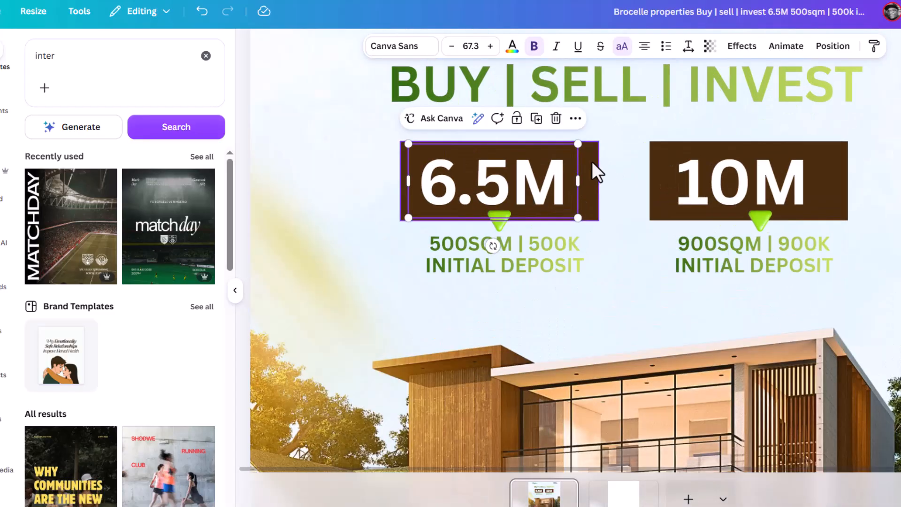
pyautogui.click(593, 163)
pyautogui.keyDown('shift'); pyautogui.click(498, 222); pyautogui.keyUp('shift')
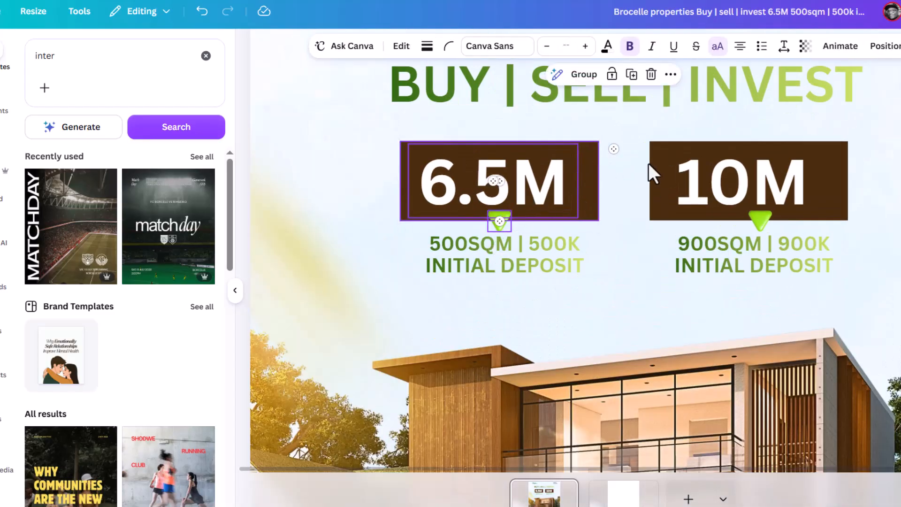
pyautogui.keyDown('shift'); pyautogui.click(667, 160); pyautogui.keyUp('shift')
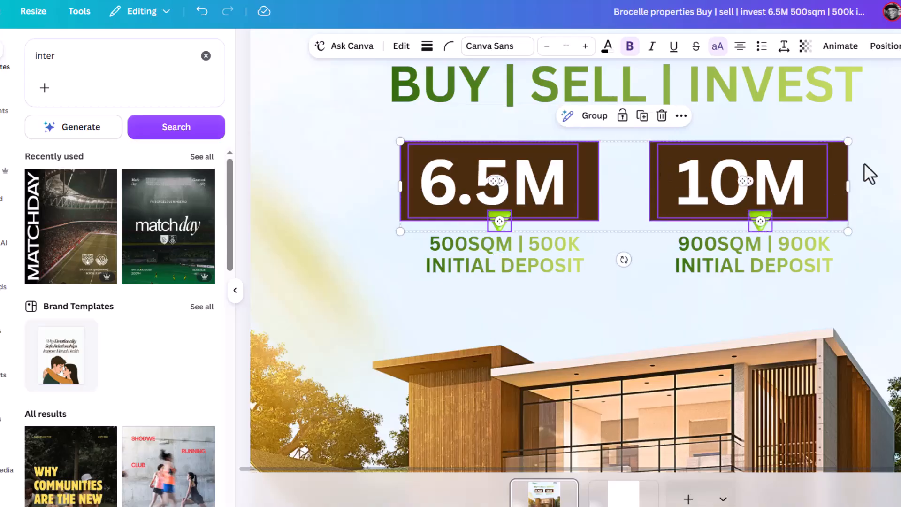
pyautogui.moveTo(848, 141); pyautogui.dragTo(872, 132)
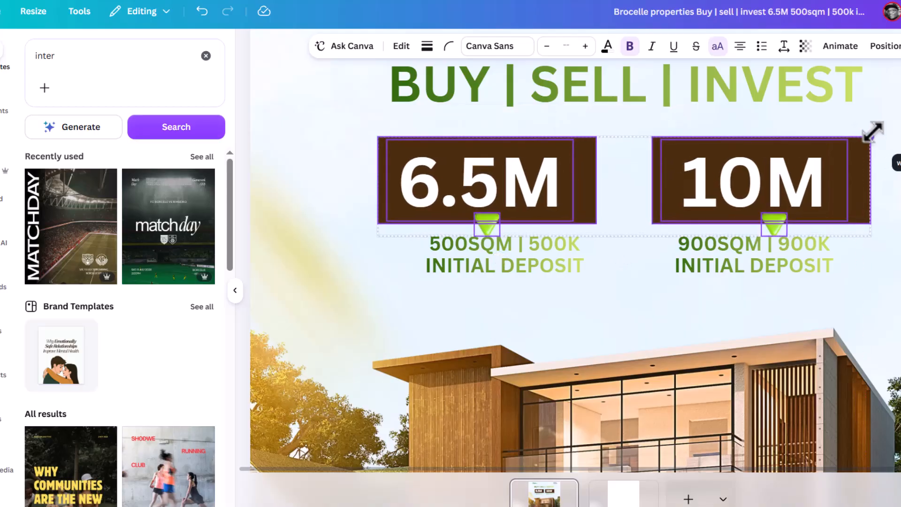
pyautogui.moveTo(820, 169); pyautogui.dragTo(825, 160)
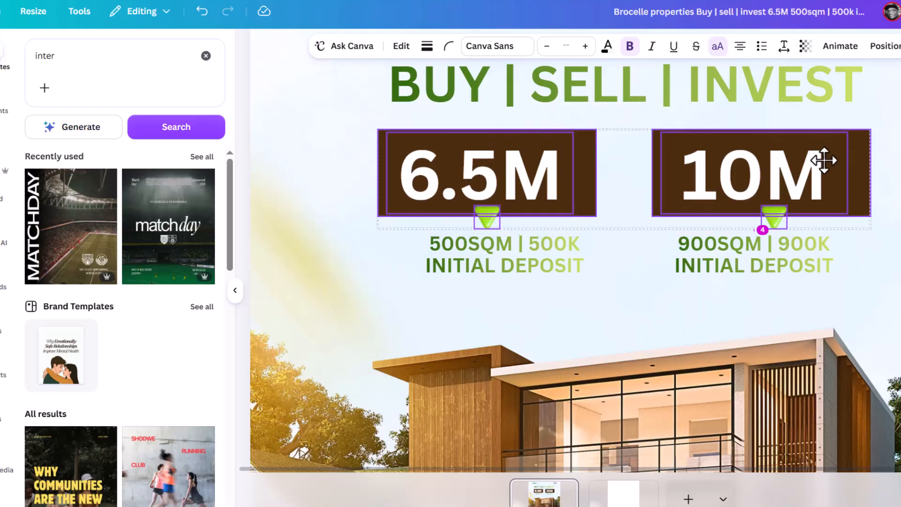
# Step: Change the text colour of both initial deposit captions to black
pyautogui.click(539, 262)
pyautogui.keyDown('shift'); pyautogui.click(745, 268); pyautogui.keyUp('shift')
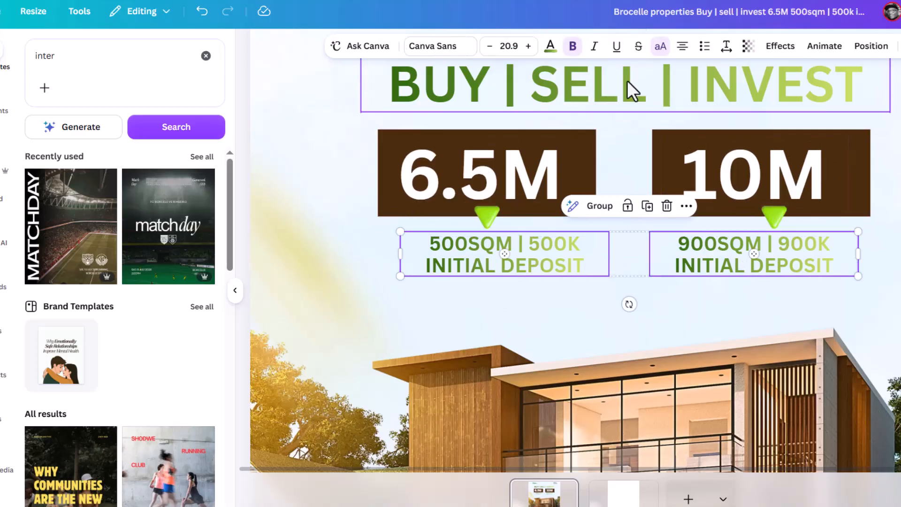
pyautogui.click(550, 46)
pyautogui.click(119, 137)
pyautogui.scroll(-3, 765, 302)
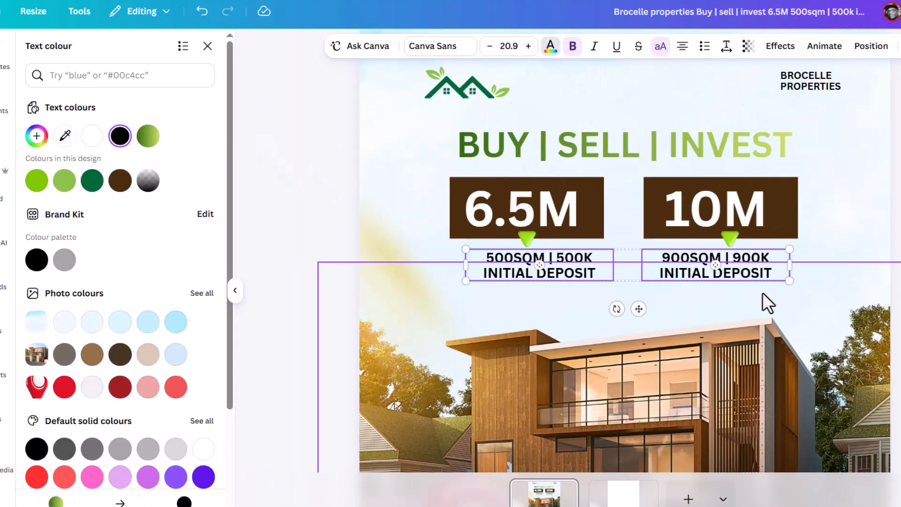
pyautogui.click(822, 222)
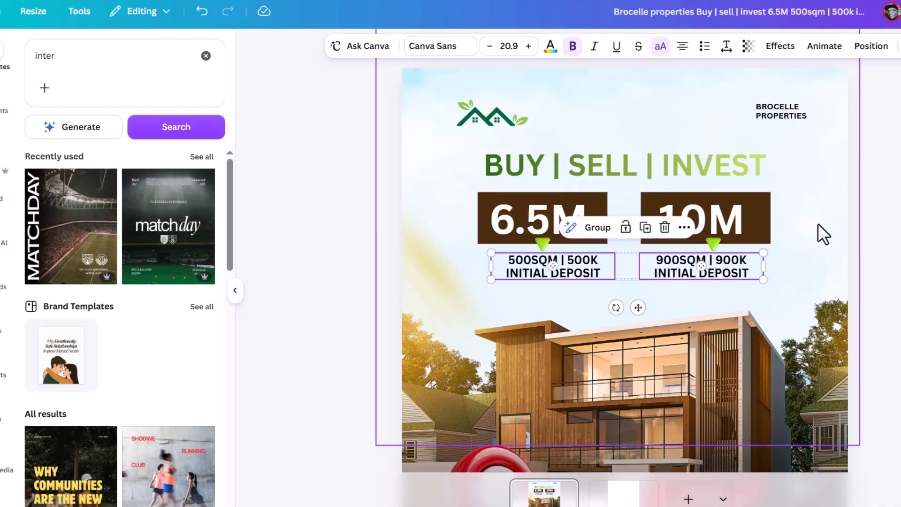
# Step: Paste the brown square and fill it with a gradient from fully transparent #FFFFFF to white
pyautogui.hotkey('ctrl', 'v')
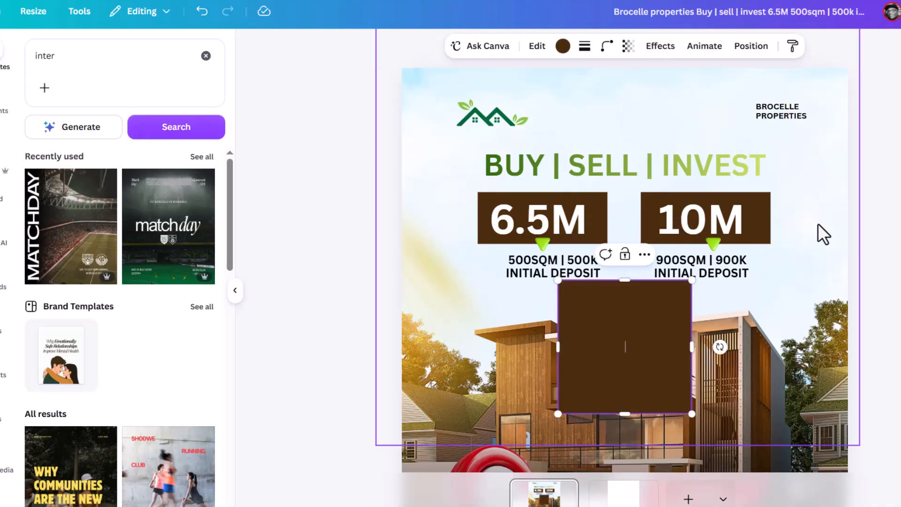
pyautogui.click(563, 47)
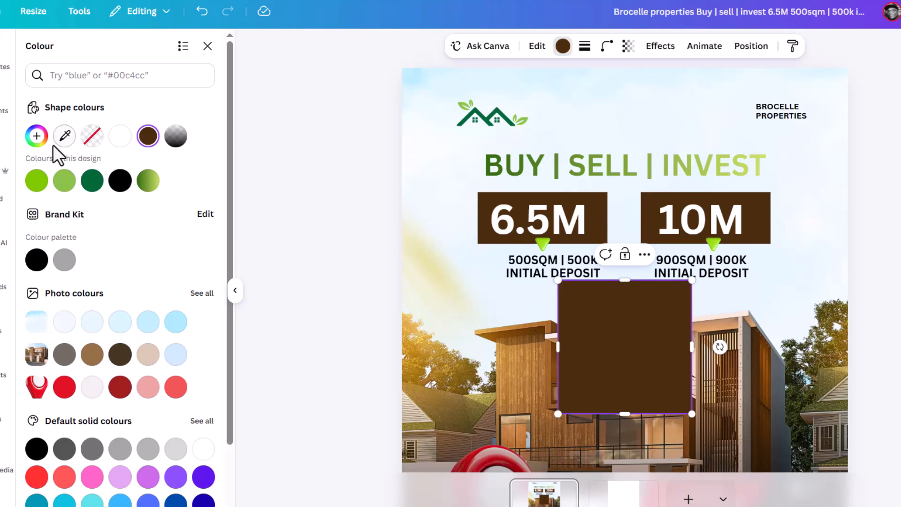
pyautogui.click(37, 138)
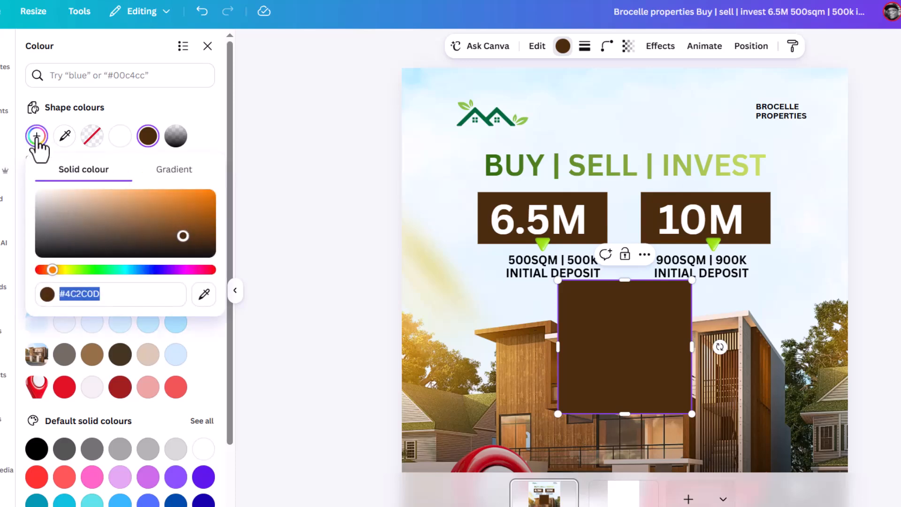
pyautogui.click(177, 174)
pyautogui.click(76, 223)
pyautogui.click(76, 248)
pyautogui.click(47, 222)
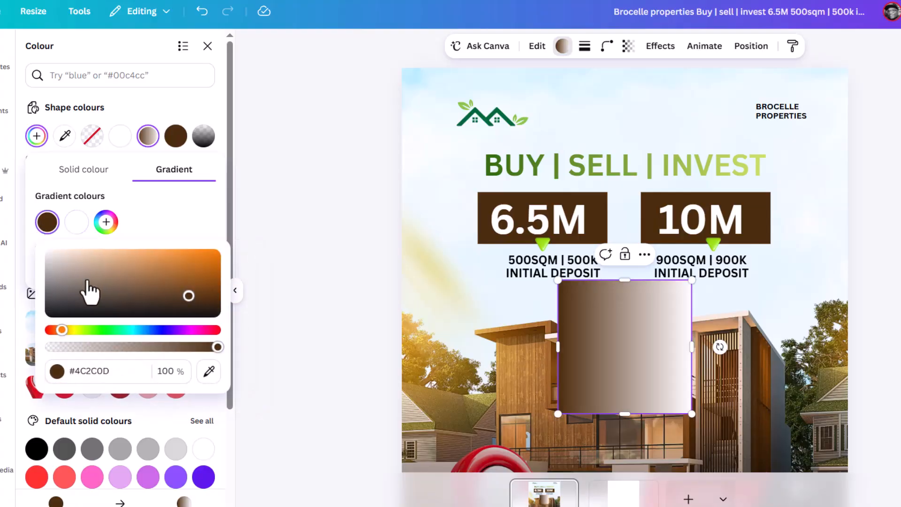
pyautogui.moveTo(89, 291); pyautogui.dragTo(10, 231)
pyautogui.moveTo(169, 353); pyautogui.dragTo(15, 349)
pyautogui.scroll(-3, 623, 318)
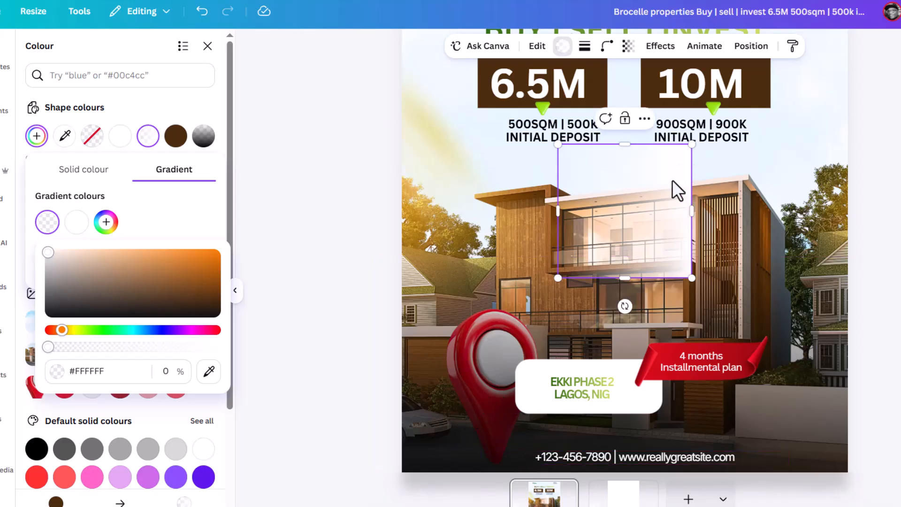
pyautogui.scroll(1, 673, 193)
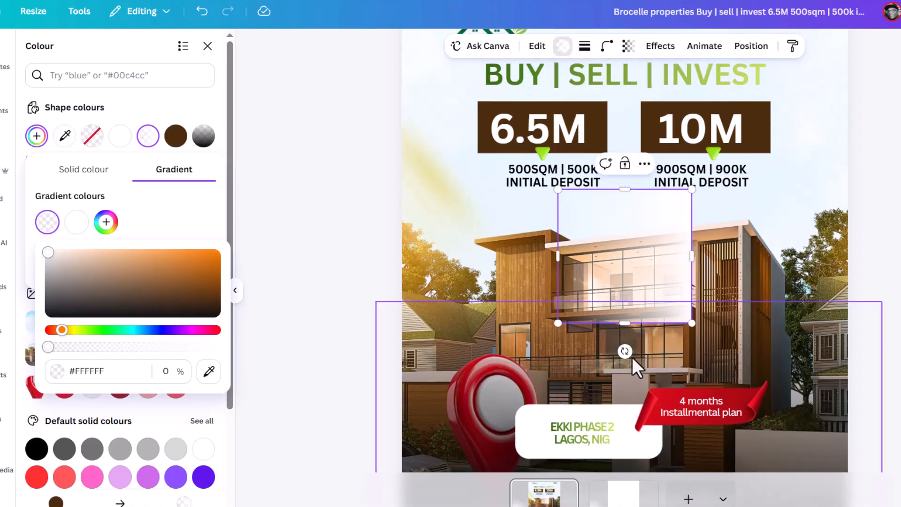
# Step: Rotate the gradient square diagonally and reshape it into a long, narrow rectangle over the house
pyautogui.moveTo(625, 351); pyautogui.dragTo(535, 303)
pyautogui.moveTo(684, 226); pyautogui.dragTo(751, 199)
pyautogui.moveTo(593, 197); pyautogui.dragTo(624, 252)
pyautogui.moveTo(761, 221); pyautogui.dragTo(723, 240)
pyautogui.scroll(2, 639, 284)
pyautogui.scroll(1, 639, 284)
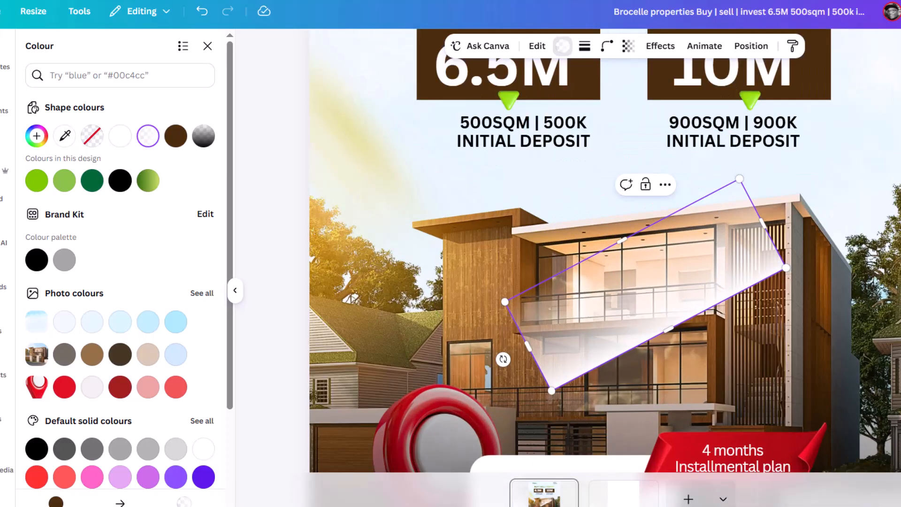
# Step: Move the gradient rectangle over the 6.5M price box, reduce its tilt and resize it to cover the box's upper part
pyautogui.click(744, 271)
pyautogui.moveTo(693, 286); pyautogui.dragTo(539, 61)
pyautogui.scroll(5, 556, 120)
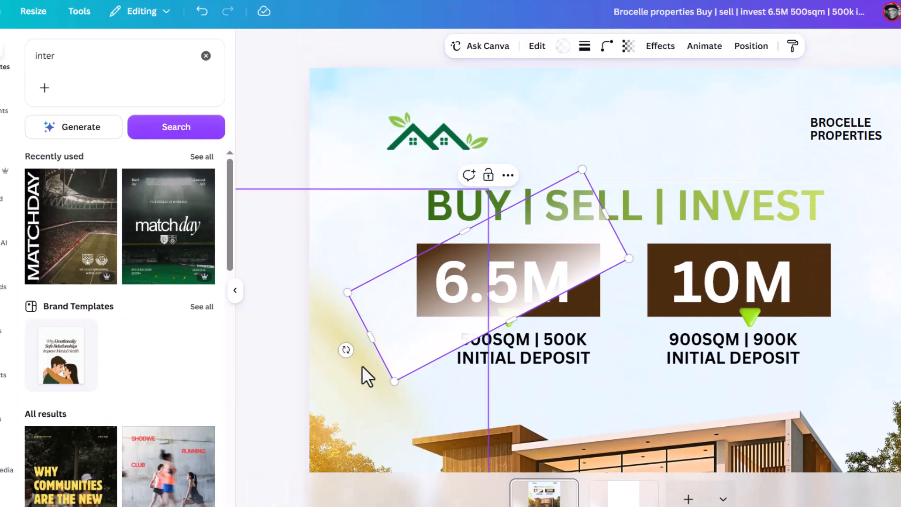
pyautogui.moveTo(346, 349); pyautogui.dragTo(413, 279)
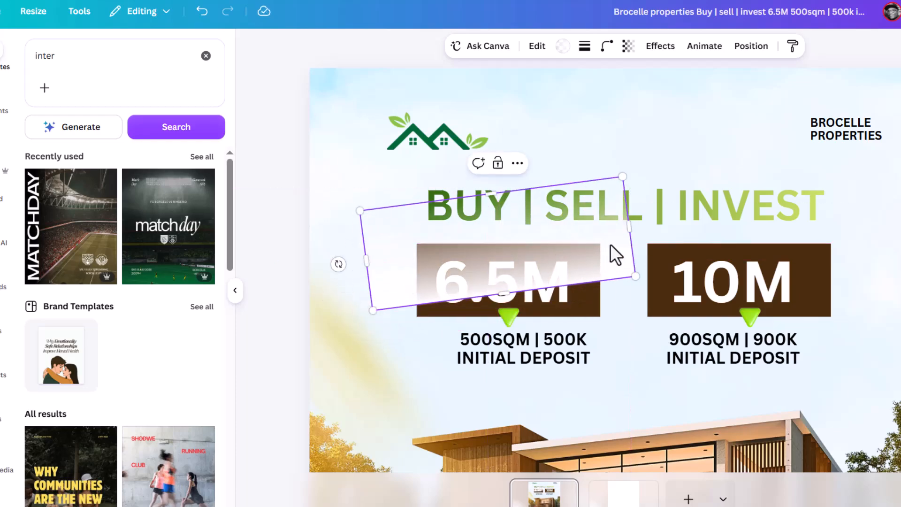
pyautogui.moveTo(630, 227); pyautogui.dragTo(603, 231)
pyautogui.moveTo(491, 193); pyautogui.dragTo(491, 231)
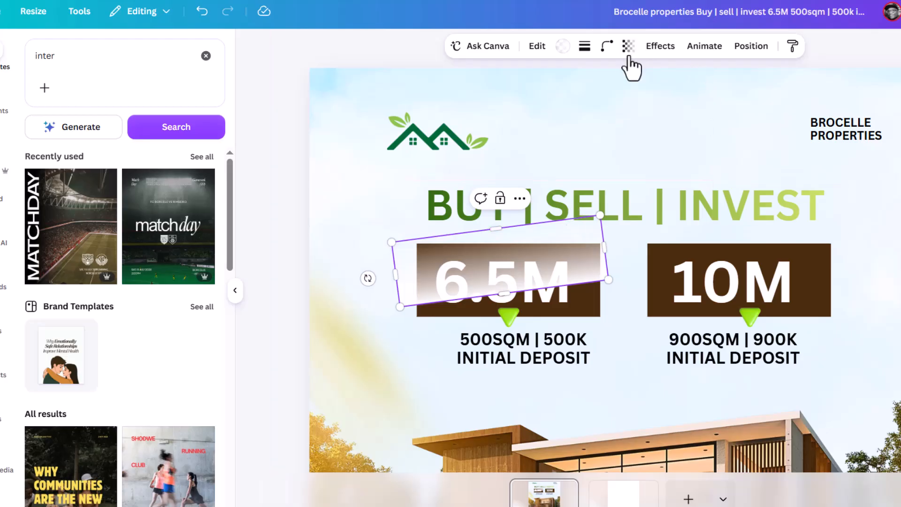
# Step: Set the gradient overlay's transparency to 13 and nudge it slightly up on the 6.5M box
pyautogui.click(629, 47)
pyautogui.moveTo(644, 98); pyautogui.dragTo(579, 98)
pyautogui.click(325, 147)
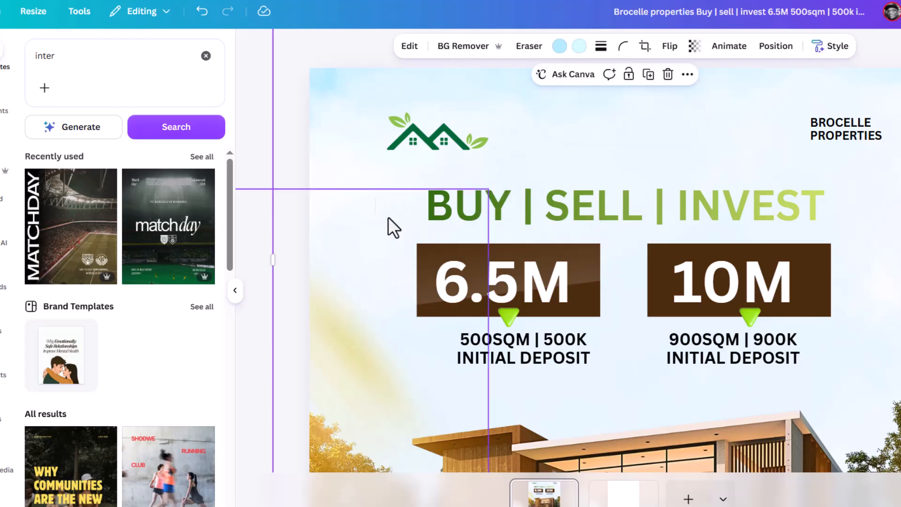
pyautogui.click(433, 286)
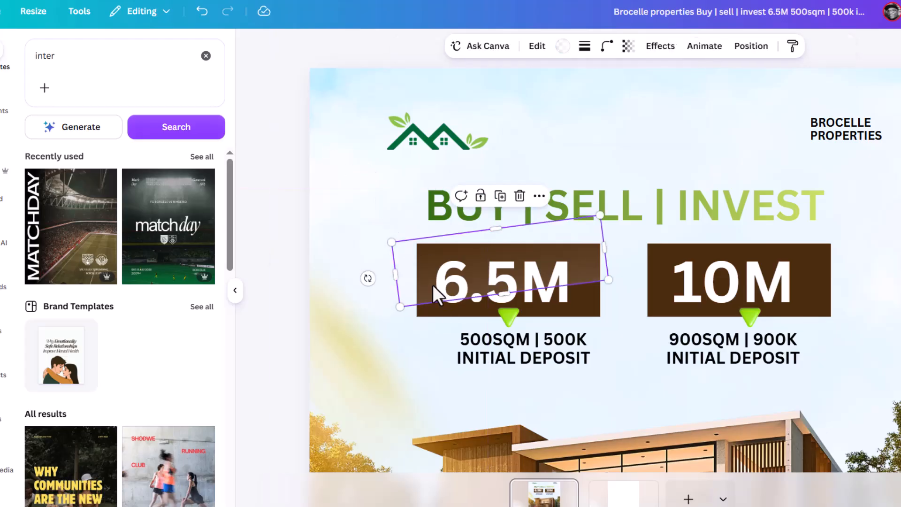
pyautogui.moveTo(424, 288); pyautogui.dragTo(421, 282)
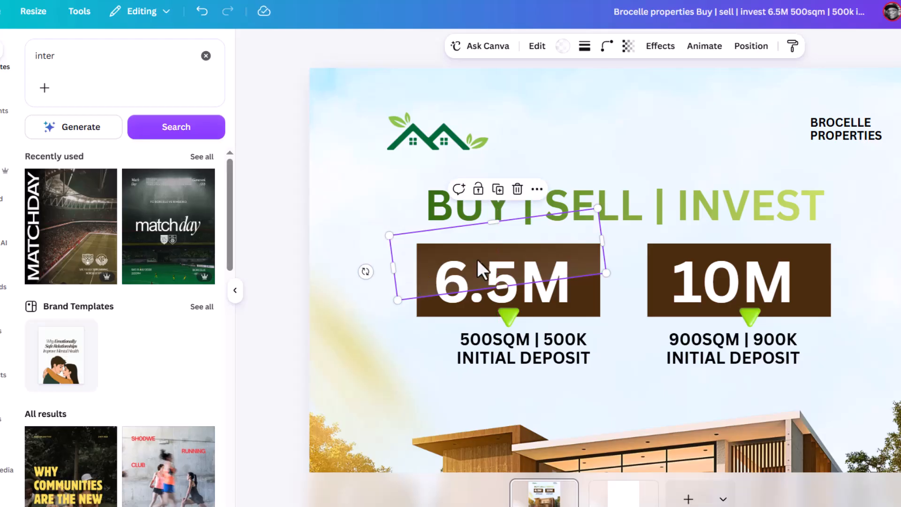
pyautogui.click(629, 47)
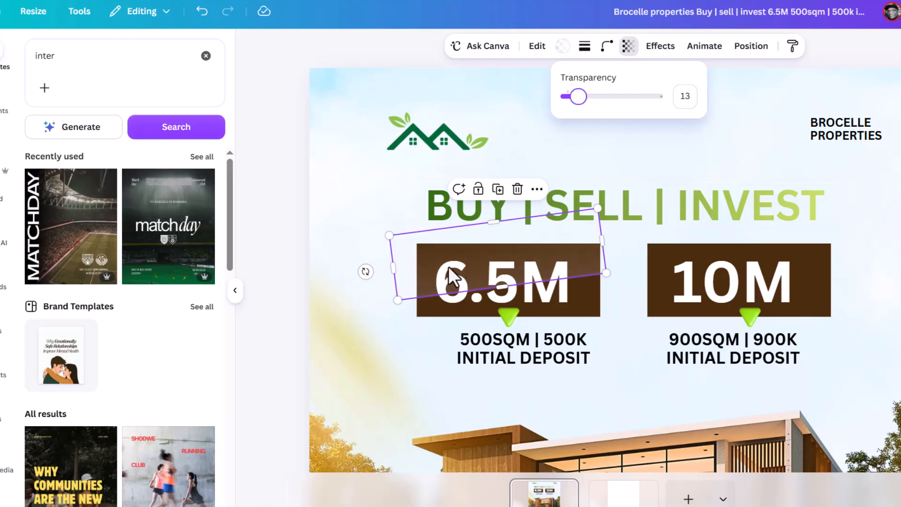
# Step: Duplicate the gradient overlay onto the 10M box and again over the headline, flattening and widening that last copy to span the headline's upper half
pyautogui.moveTo(424, 272); pyautogui.dragTo(660, 300)
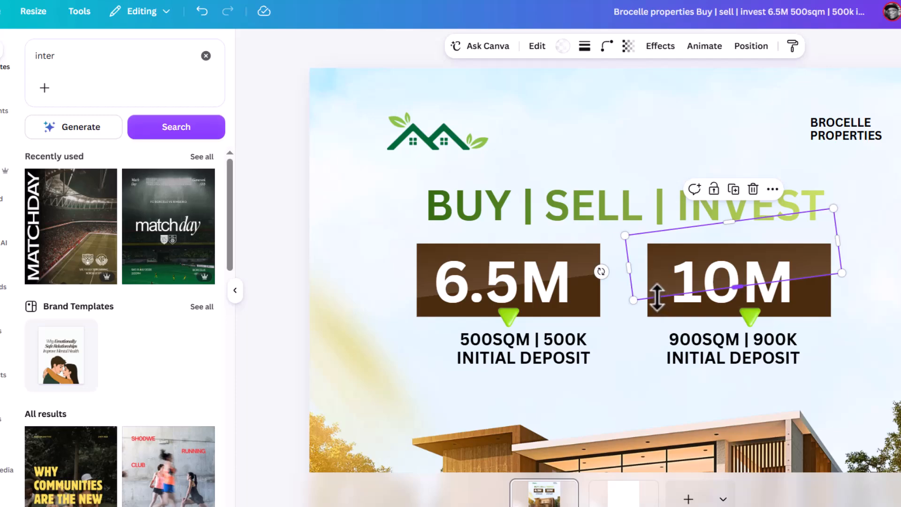
pyautogui.moveTo(638, 251); pyautogui.dragTo(574, 192)
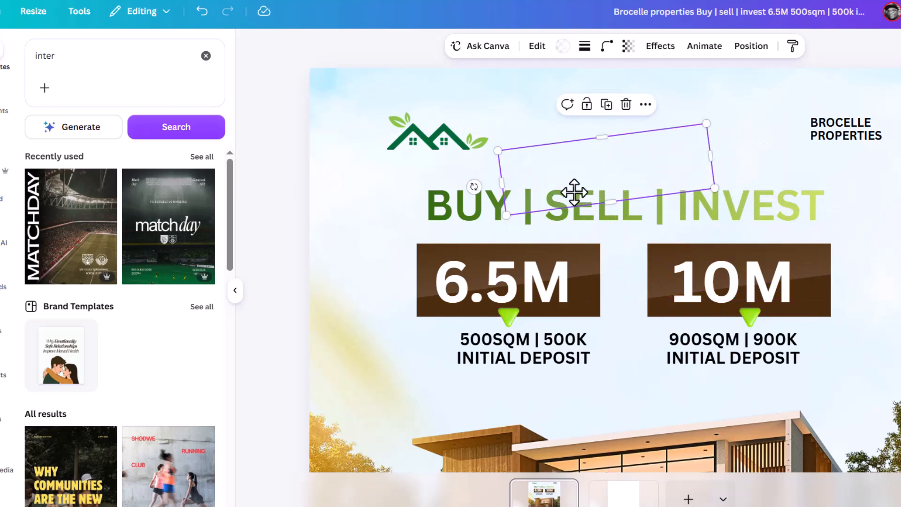
pyautogui.moveTo(474, 186); pyautogui.dragTo(474, 169)
pyautogui.moveTo(714, 173); pyautogui.dragTo(825, 161)
pyautogui.moveTo(775, 177); pyautogui.dragTo(770, 171)
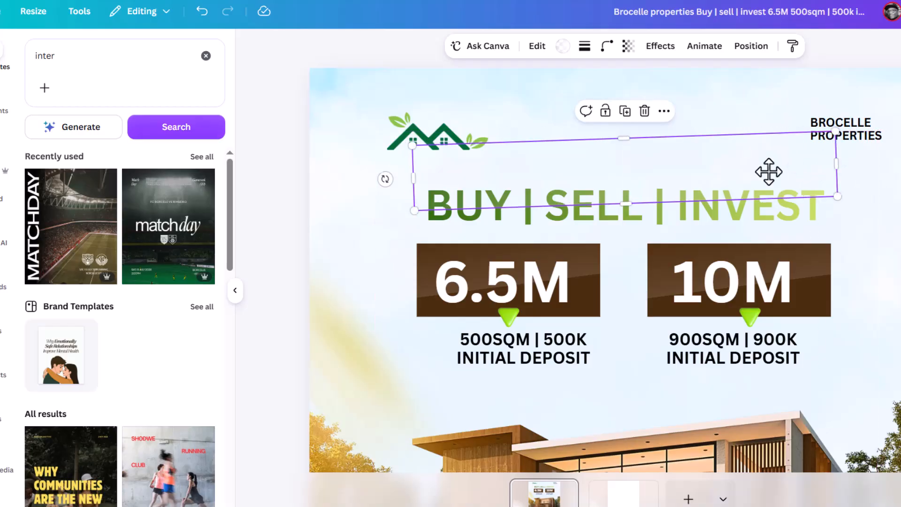
# Step: Set the transparency of the gradient overlay on the BUY | SELL | INVEST headline to 32
pyautogui.click(629, 46)
pyautogui.moveTo(577, 96); pyautogui.dragTo(599, 100)
pyautogui.click(897, 171)
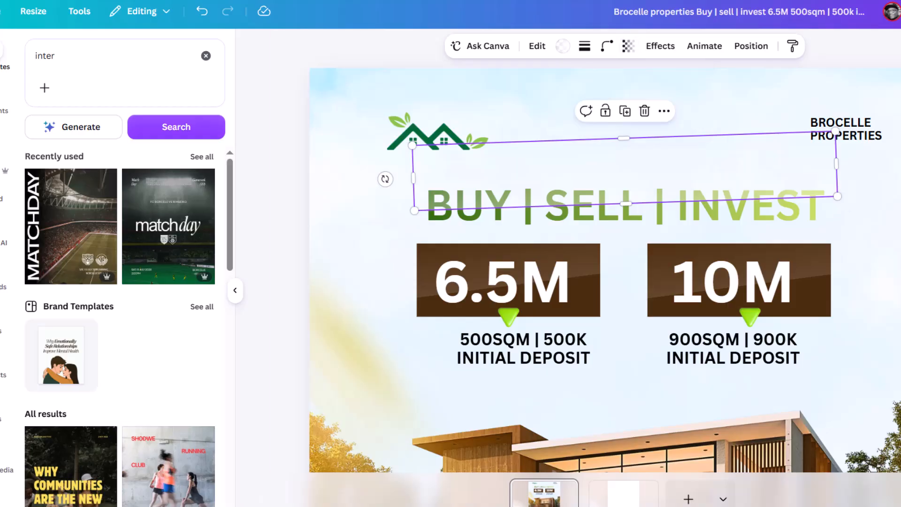
pyautogui.click(898, 171)
pyautogui.scroll(2, 861, 167)
pyautogui.scroll(5, 865, 174)
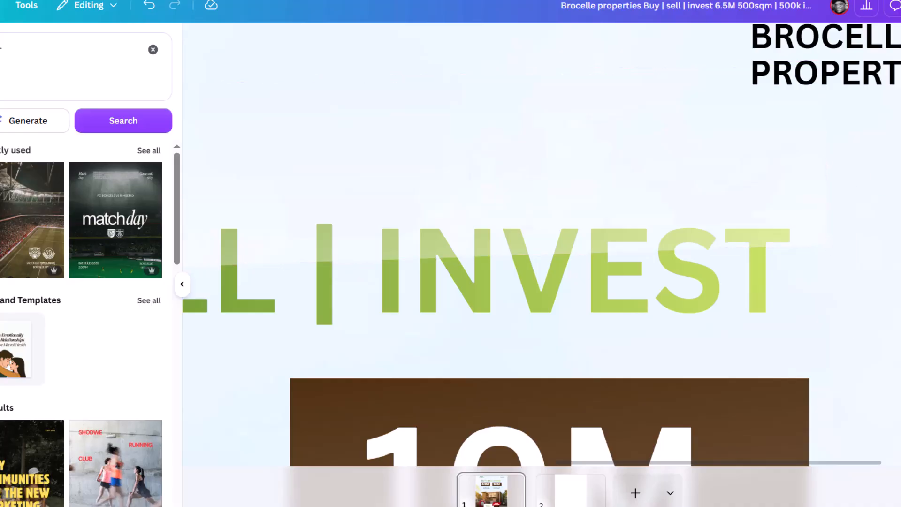
pyautogui.click(774, 188)
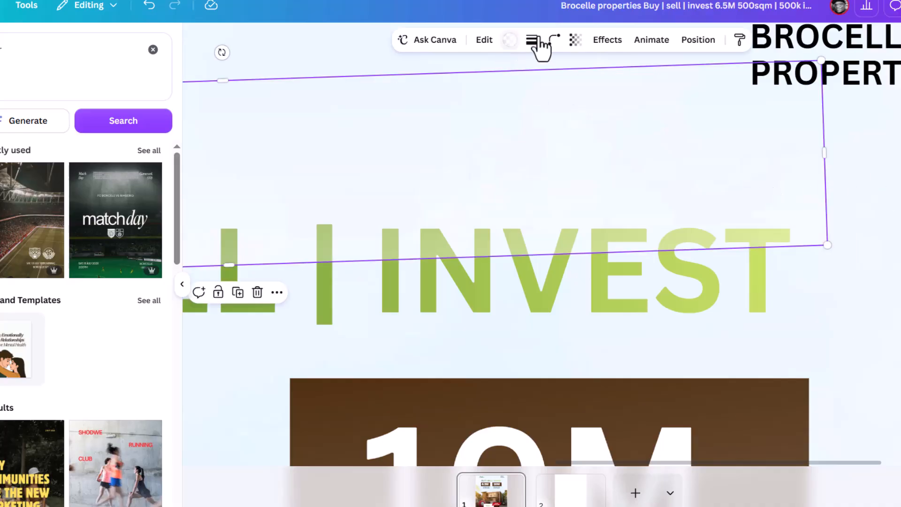
pyautogui.click(576, 40)
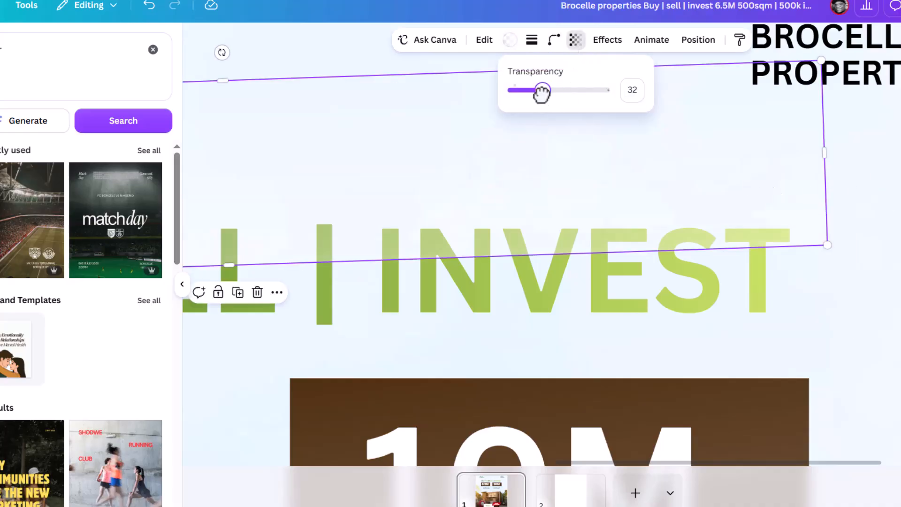
pyautogui.click(899, 219)
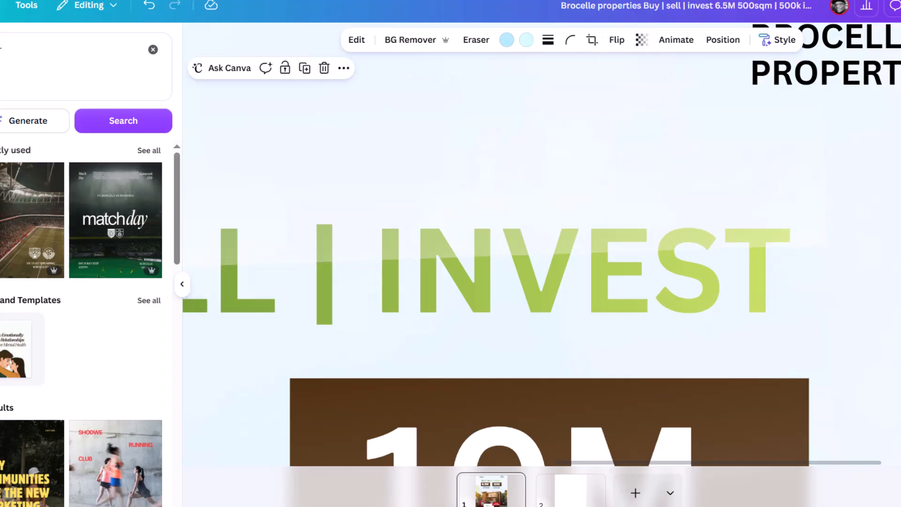
# Step: Tighten the letter spacing of the BUY | SELL | INVEST headline and enlarge its text to size 57
pyautogui.scroll(-5, 898, 219)
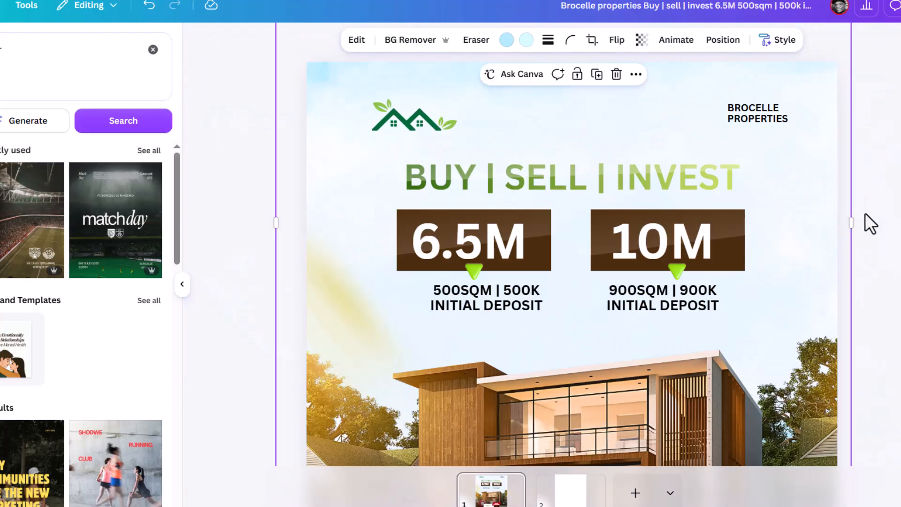
pyautogui.scroll(-1, 873, 221)
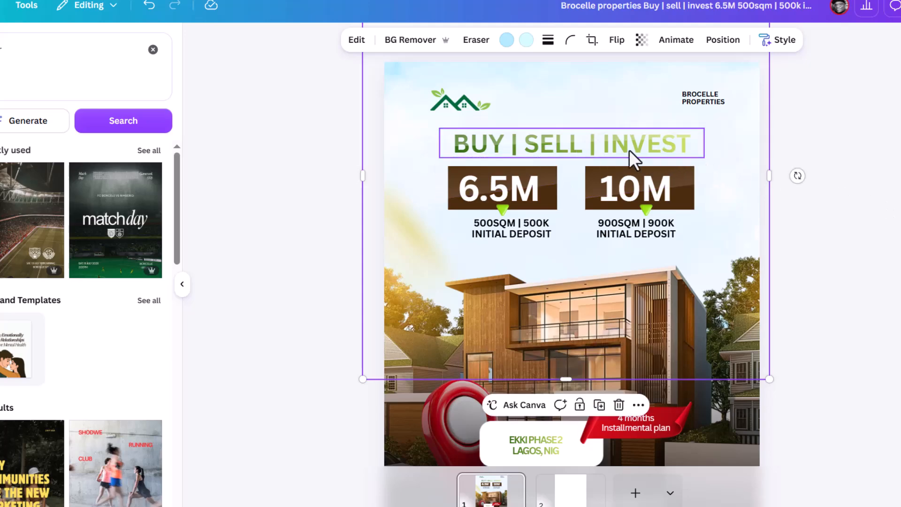
pyautogui.scroll(2, 587, 143)
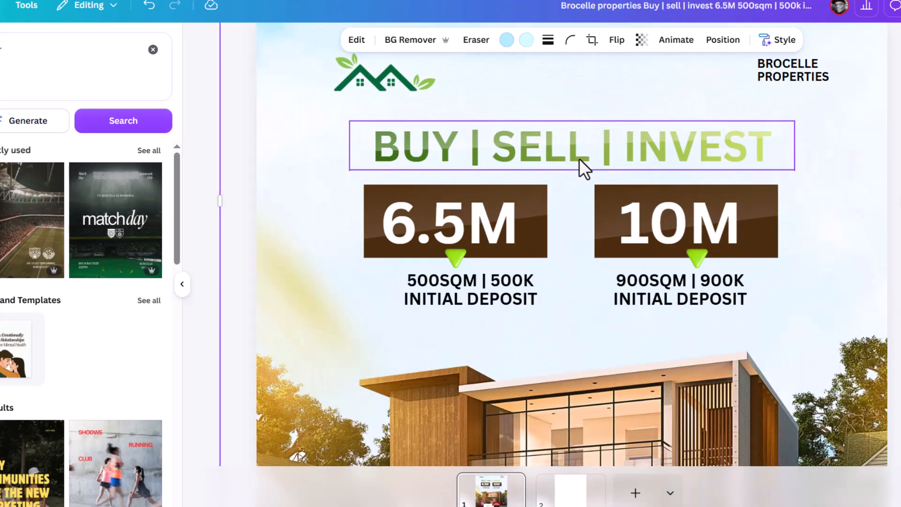
pyautogui.click(579, 159)
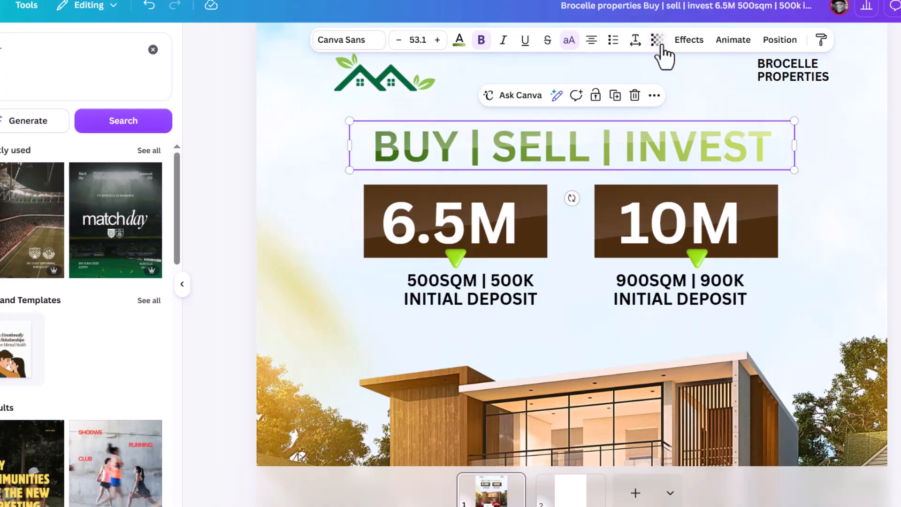
pyautogui.click(636, 41)
pyautogui.moveTo(591, 90); pyautogui.dragTo(584, 89)
pyautogui.moveTo(795, 171); pyautogui.dragTo(814, 173)
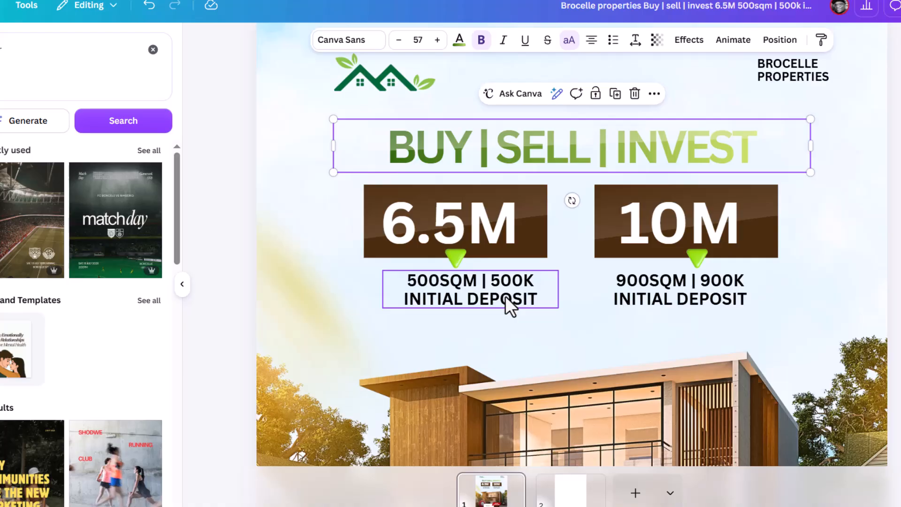
# Step: Add a drop shadow with direction 28, offset 29 and blur 16 to the 10M box, and copy that style to the 6.5M box
pyautogui.click(602, 252)
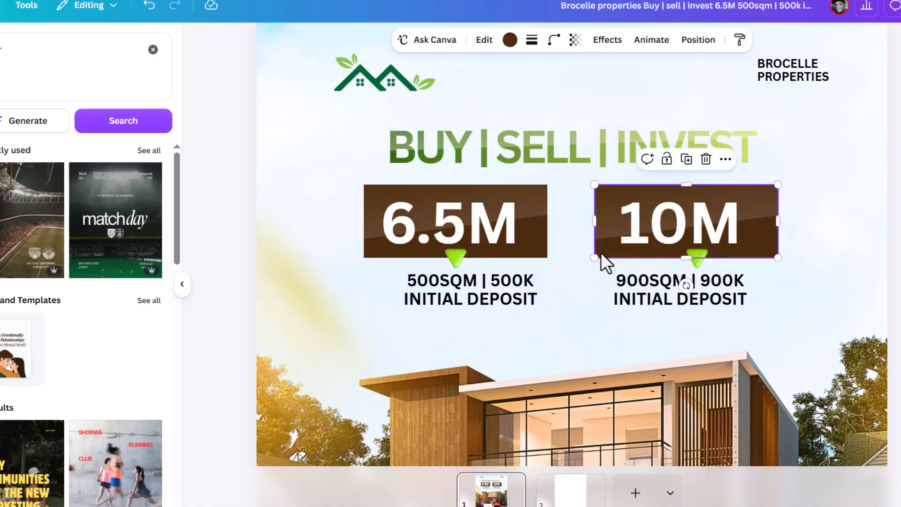
pyautogui.click(608, 42)
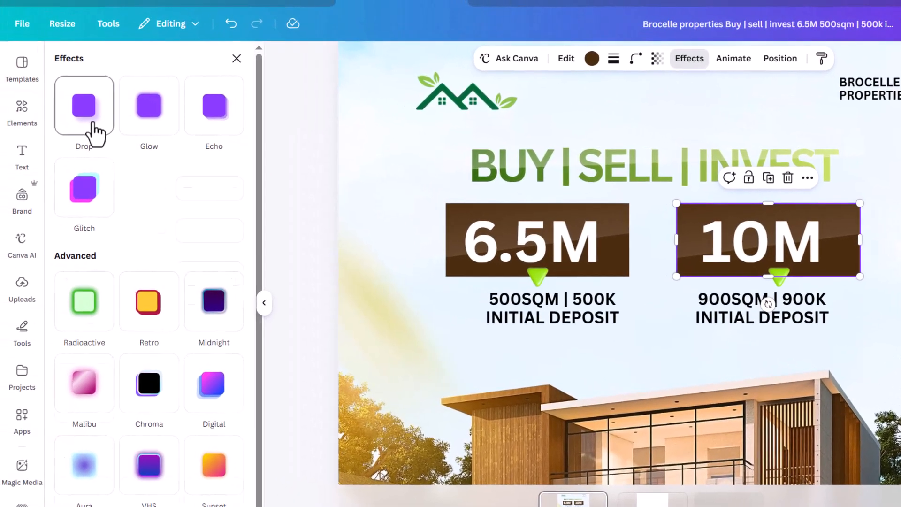
pyautogui.click(94, 124)
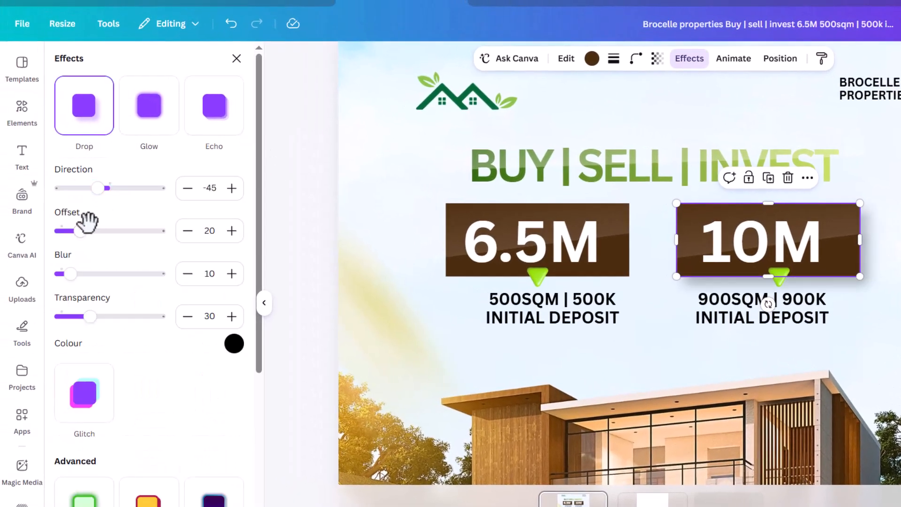
pyautogui.moveTo(97, 190); pyautogui.dragTo(101, 190)
pyautogui.moveTo(108, 190); pyautogui.dragTo(118, 188)
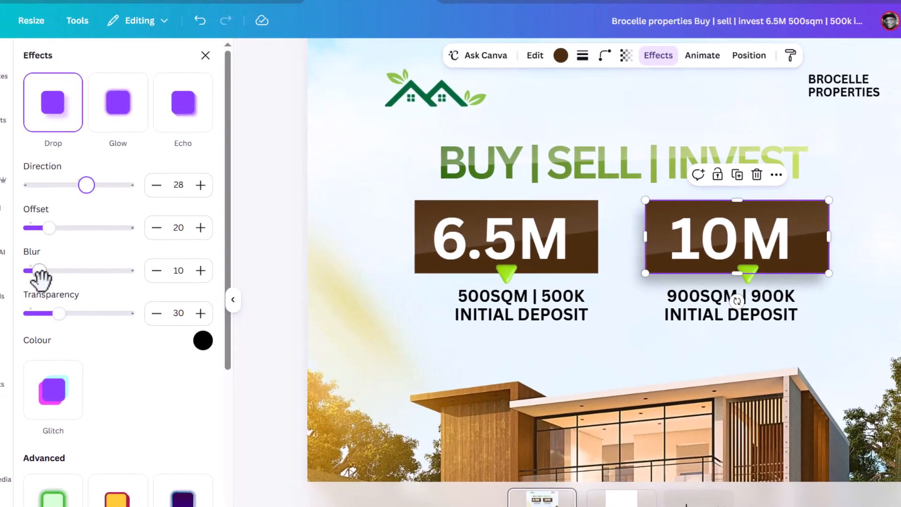
pyautogui.moveTo(40, 269); pyautogui.dragTo(43, 271)
pyautogui.moveTo(49, 227); pyautogui.dragTo(58, 227)
pyautogui.click(791, 56)
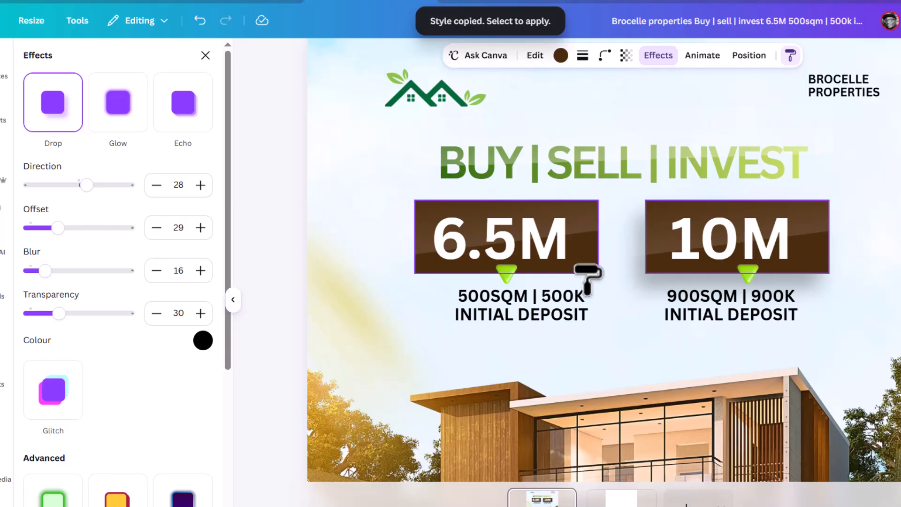
pyautogui.click(587, 272)
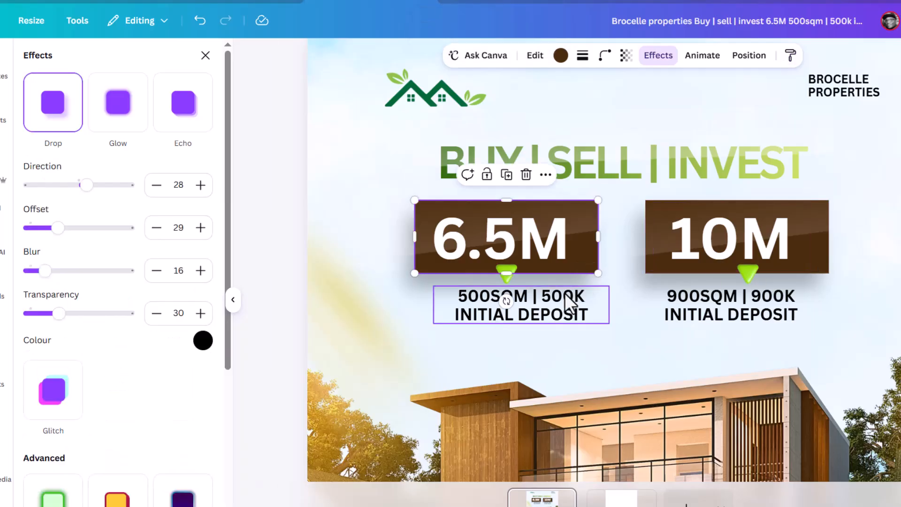
# Step: Enlarge the BROCELLE PROPERTIES text to size 22.1, tighten its letter spacing to -89 and reposition it near the flyer's upper edge
pyautogui.hotkey('ctrl', '-')
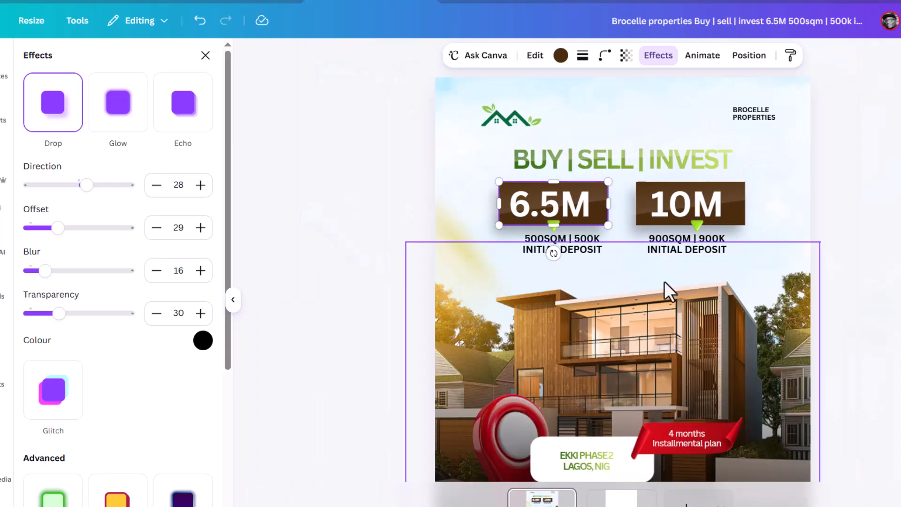
pyautogui.click(757, 115)
pyautogui.scroll(5, 886, 89)
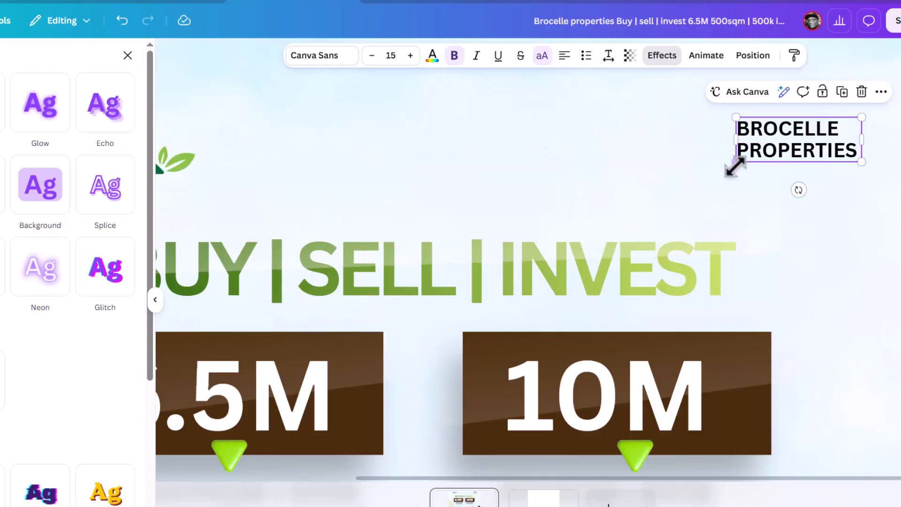
pyautogui.moveTo(735, 162); pyautogui.dragTo(704, 161)
pyautogui.click(609, 54)
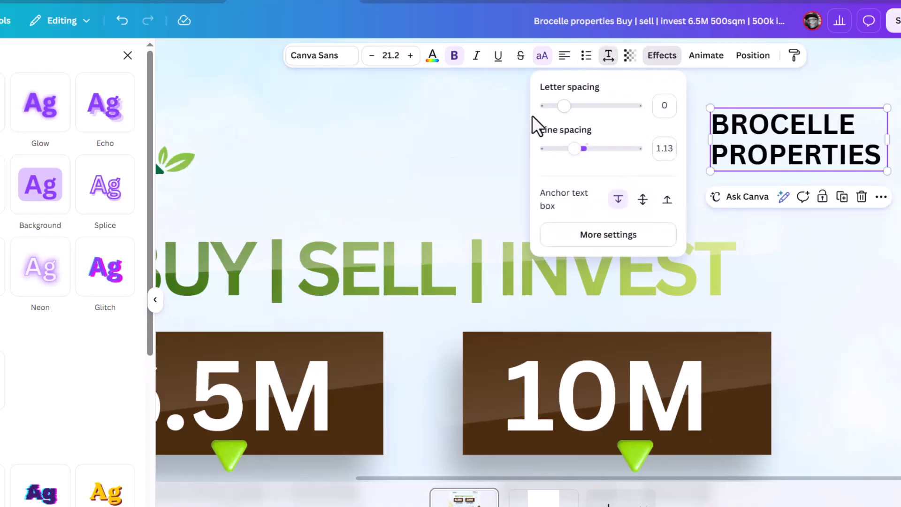
pyautogui.moveTo(560, 108); pyautogui.dragTo(556, 107)
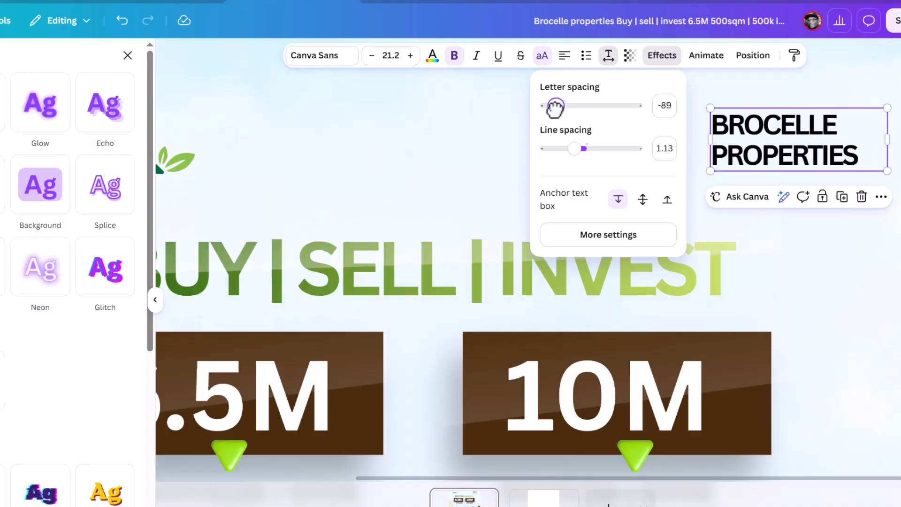
pyautogui.moveTo(887, 108); pyautogui.dragTo(872, 107)
pyautogui.scroll(-5, 720, 156)
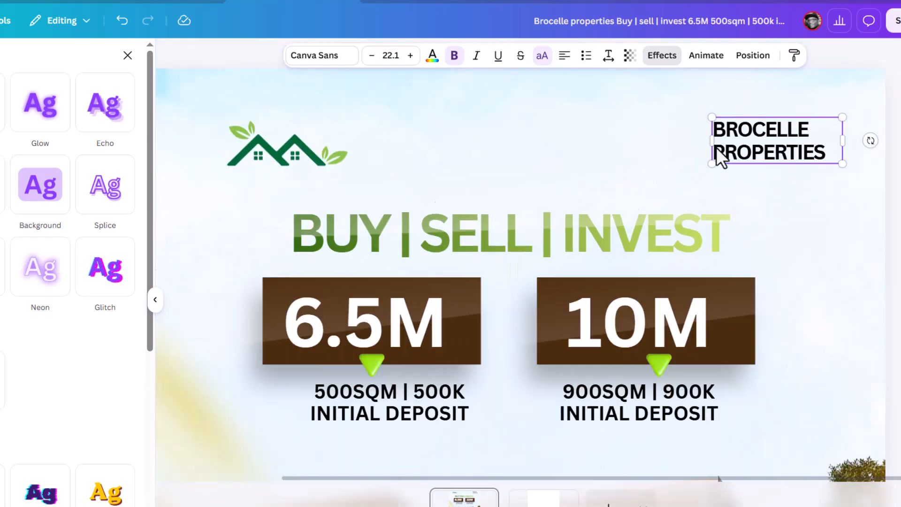
pyautogui.moveTo(780, 111)
pyautogui.mouseDown()
pyautogui.moveTo(756, 136)
pyautogui.moveTo(772, 121)
pyautogui.mouseUp()
# Step: Shift the house logo slightly left and nudge the BUY | SELL | INVEST headline
pyautogui.click(393, 134)
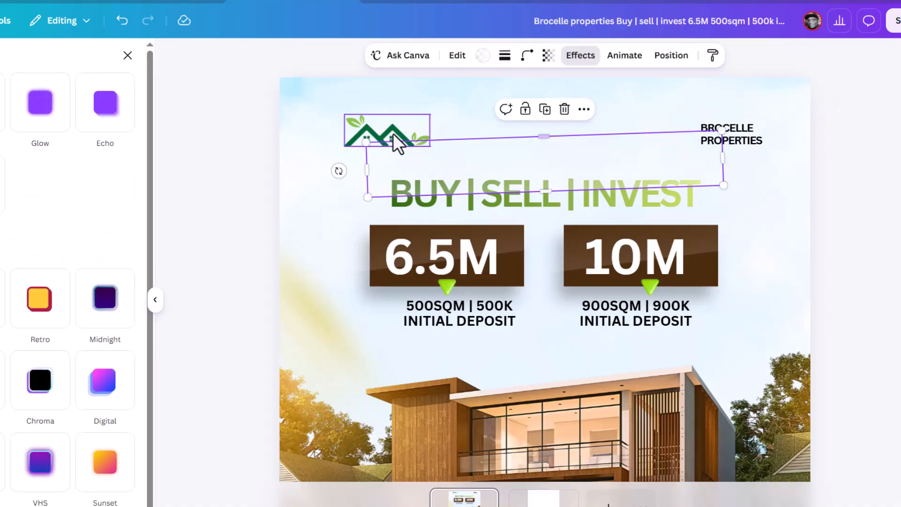
pyautogui.click(396, 131)
pyautogui.moveTo(407, 131); pyautogui.dragTo(401, 132)
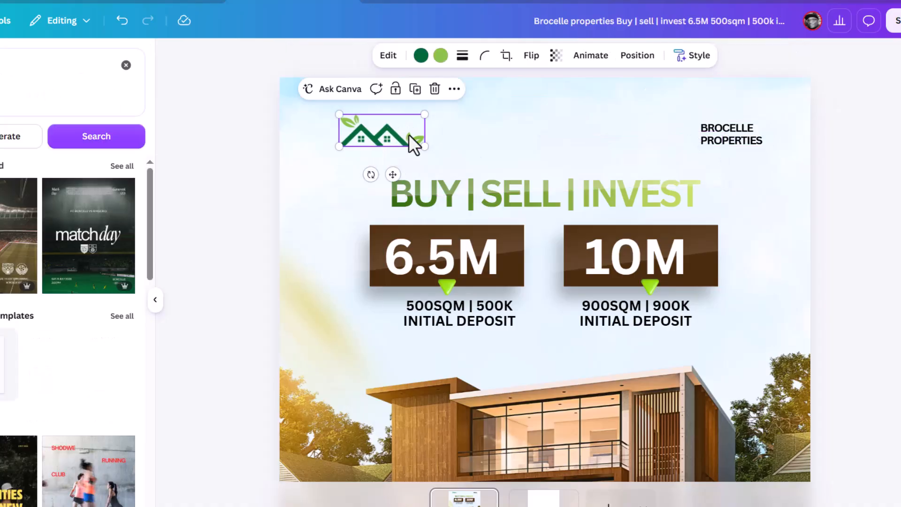
pyautogui.click(548, 204)
pyautogui.moveTo(549, 206); pyautogui.dragTo(549, 202)
pyautogui.scroll(-5, 554, 200)
pyautogui.click(773, 197)
pyautogui.scroll(-5, 638, 250)
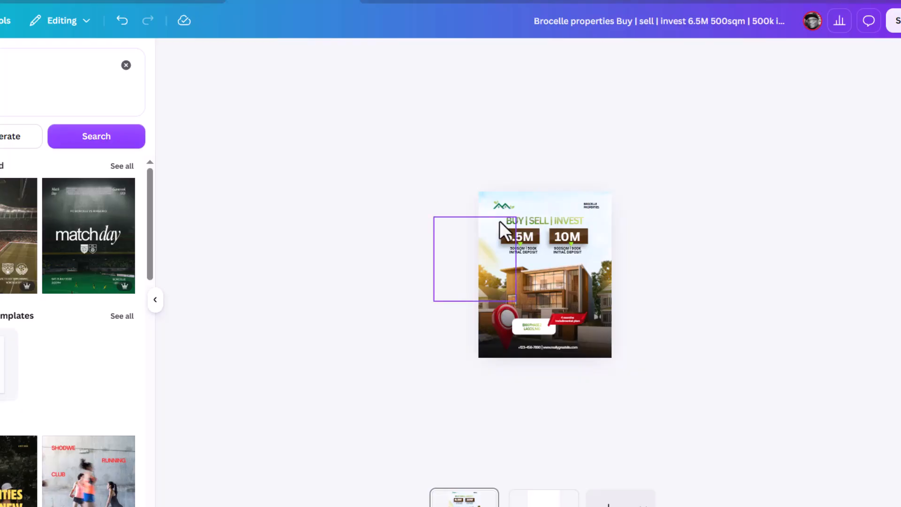
# Step: Lock the sky background image in place
pyautogui.scroll(4, 544, 224)
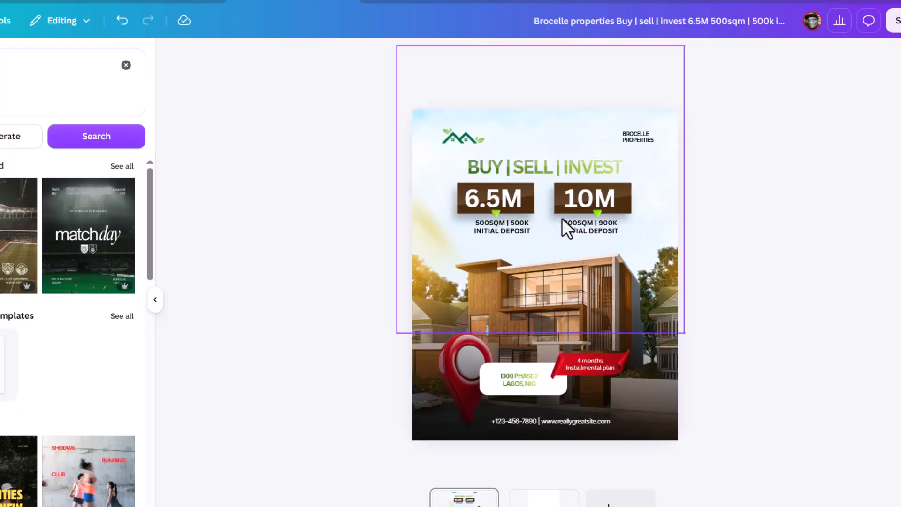
pyautogui.click(577, 110)
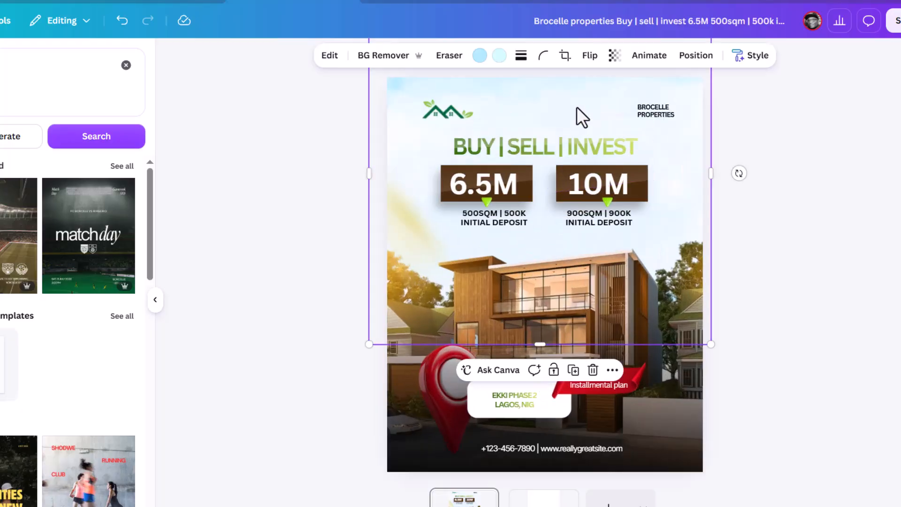
pyautogui.click(555, 374)
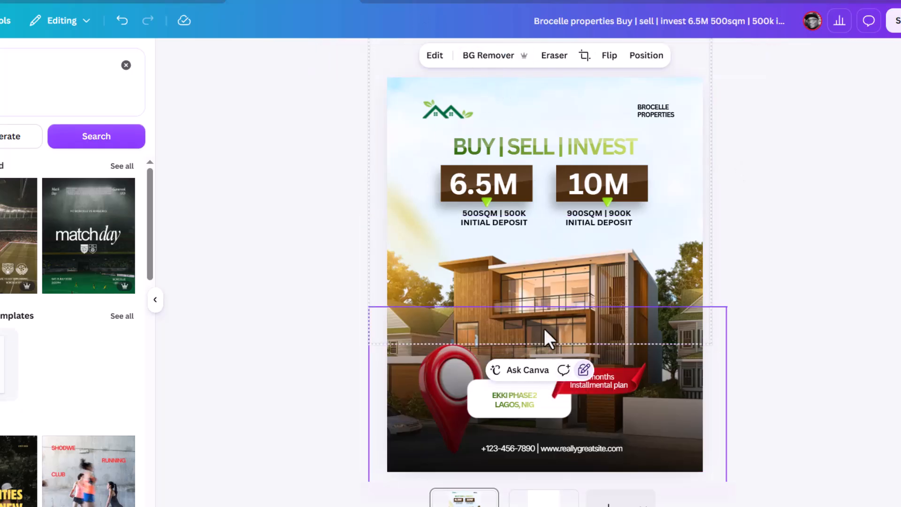
# Step: Select the headline, price boxes and deposit texts together, excluding the house image, and move them slightly down
pyautogui.click(734, 178)
pyautogui.moveTo(754, 136); pyautogui.dragTo(499, 227)
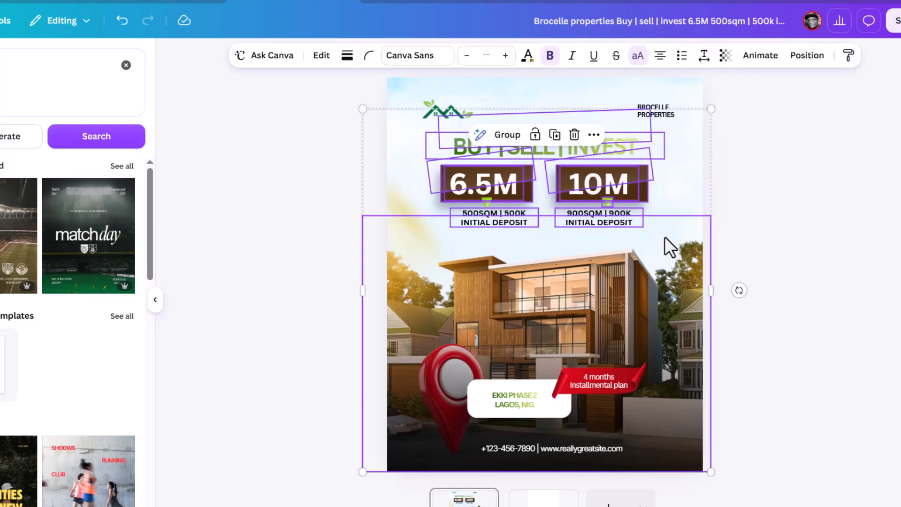
pyautogui.keyDown('shift'); pyautogui.click(617, 258); pyautogui.keyUp('shift')
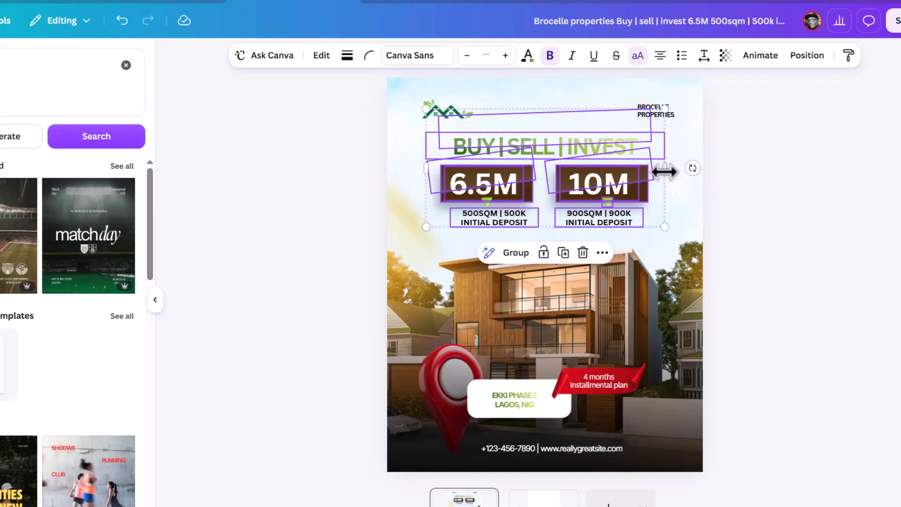
pyautogui.scroll(3, 666, 177)
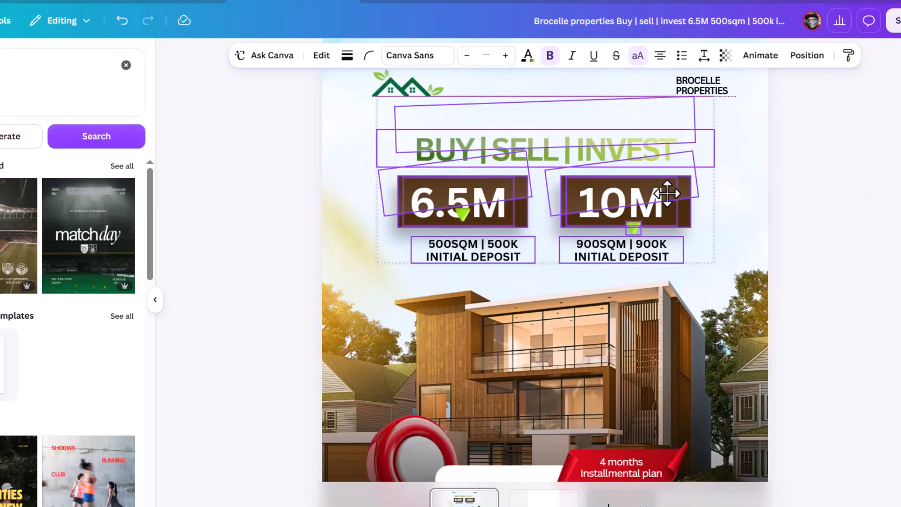
pyautogui.scroll(-5, 667, 193)
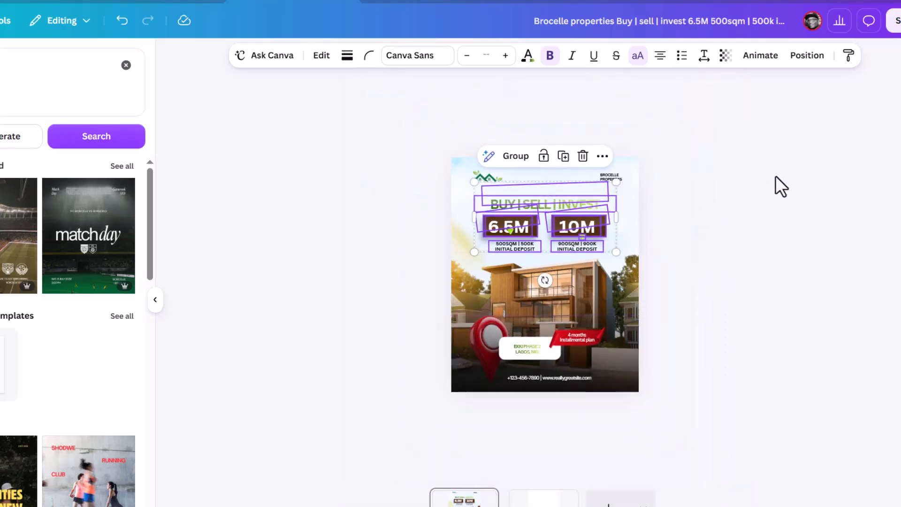
pyautogui.scroll(2, 688, 220)
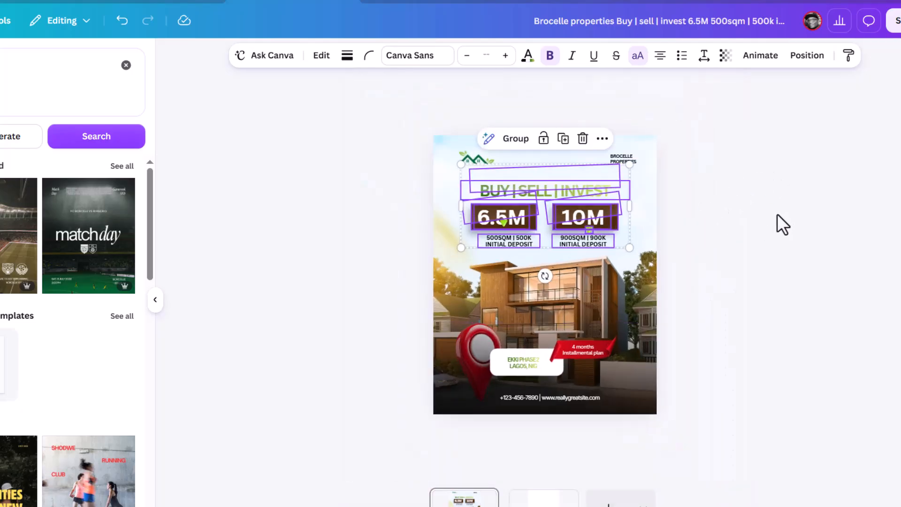
pyautogui.click(789, 210)
# Step: Delete the misplaced green arrow on the 6.5M box and copy the 10M box's arrow to the lower edge of the 6.5M box
pyautogui.scroll(5, 605, 249)
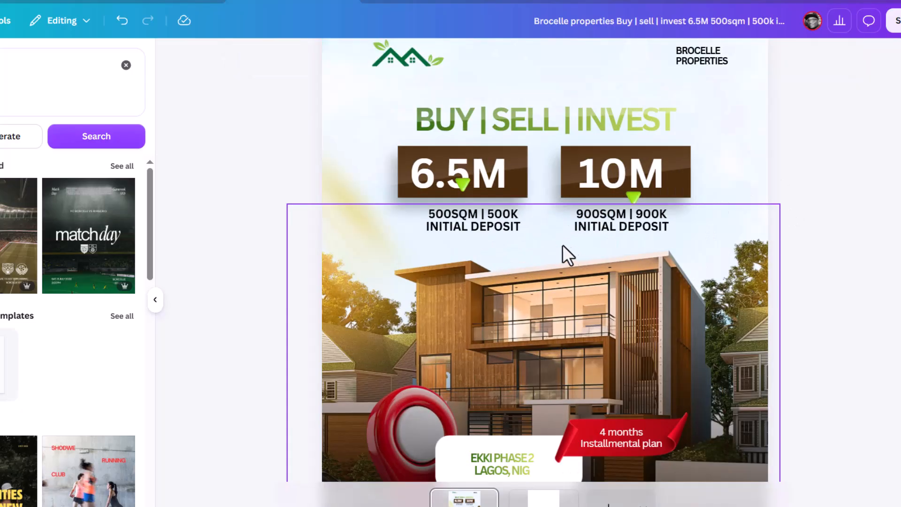
pyautogui.click(397, 144)
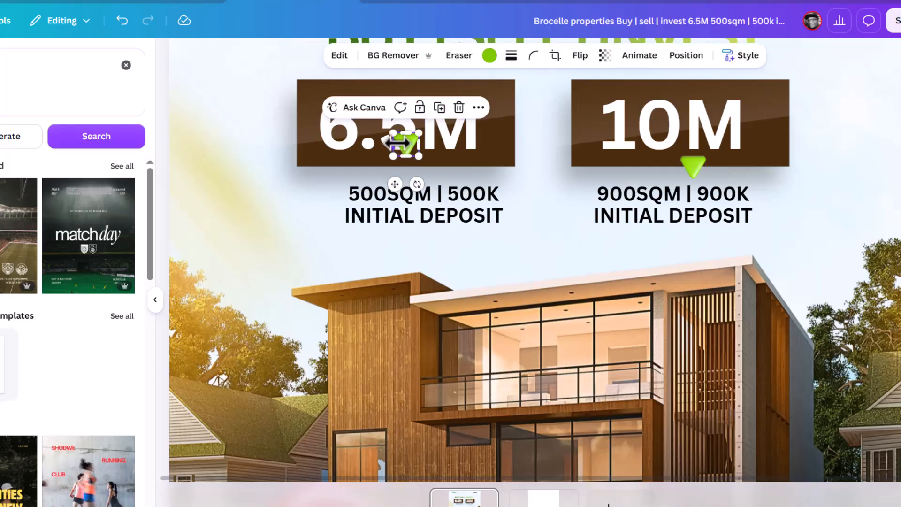
pyautogui.press('Delete')
pyautogui.click(689, 168)
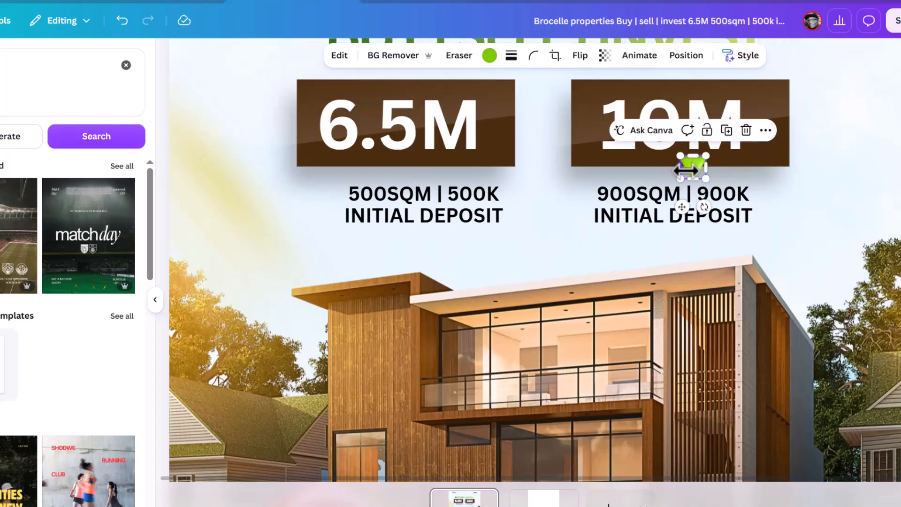
pyautogui.moveTo(694, 175); pyautogui.dragTo(403, 161)
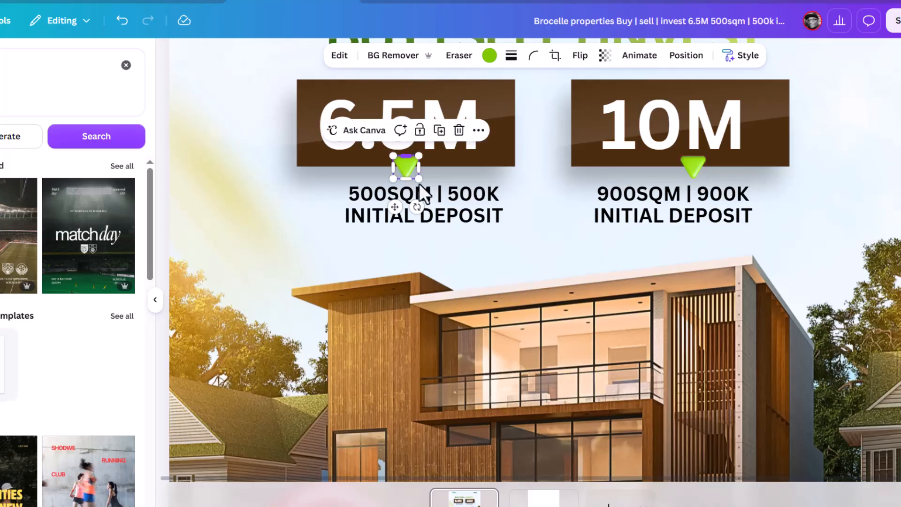
# Step: Center the 500SQM | 500K deposit text under the 6.5M box and the 900SQM | 900K deposit text under the 10M box
pyautogui.click(492, 218)
pyautogui.moveTo(488, 215); pyautogui.dragTo(470, 203)
pyautogui.click(660, 202)
pyautogui.moveTo(660, 202); pyautogui.dragTo(728, 214)
pyautogui.scroll(-3, 559, 218)
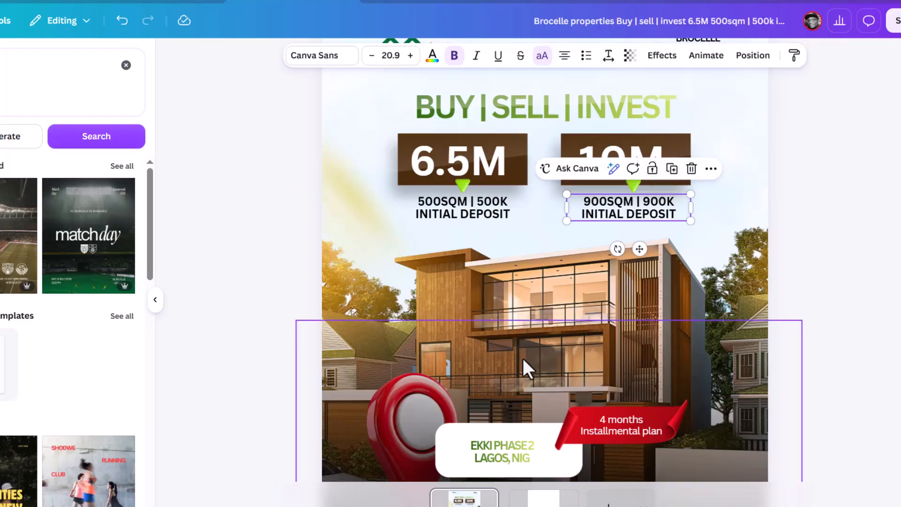
# Step: Enlarge the EKKI PHASE 2 LAGOS, NIG text in the white label to size 24
pyautogui.scroll(-1, 523, 362)
pyautogui.click(521, 416)
pyautogui.moveTo(565, 420); pyautogui.dragTo(583, 424)
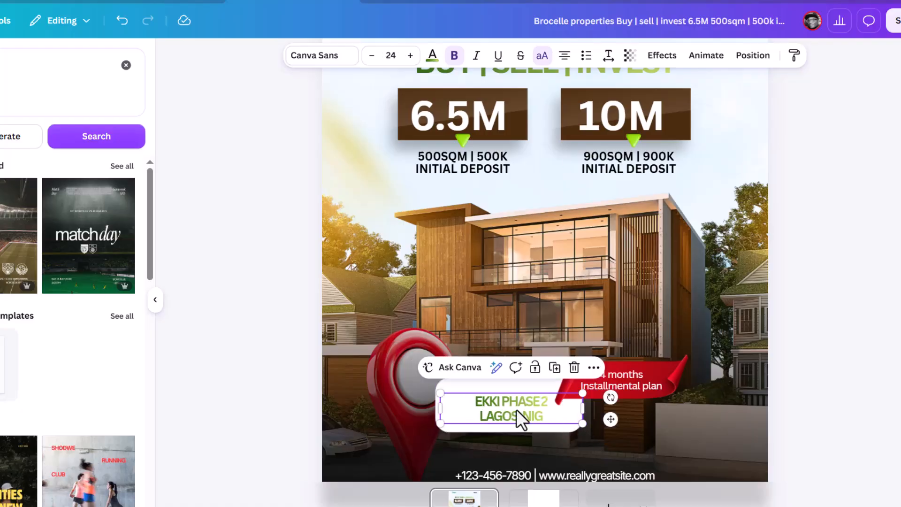
pyautogui.click(862, 331)
pyautogui.scroll(-4, 688, 326)
pyautogui.scroll(3, 653, 360)
# Step: Shift the house image slightly left on the flyer
pyautogui.click(432, 362)
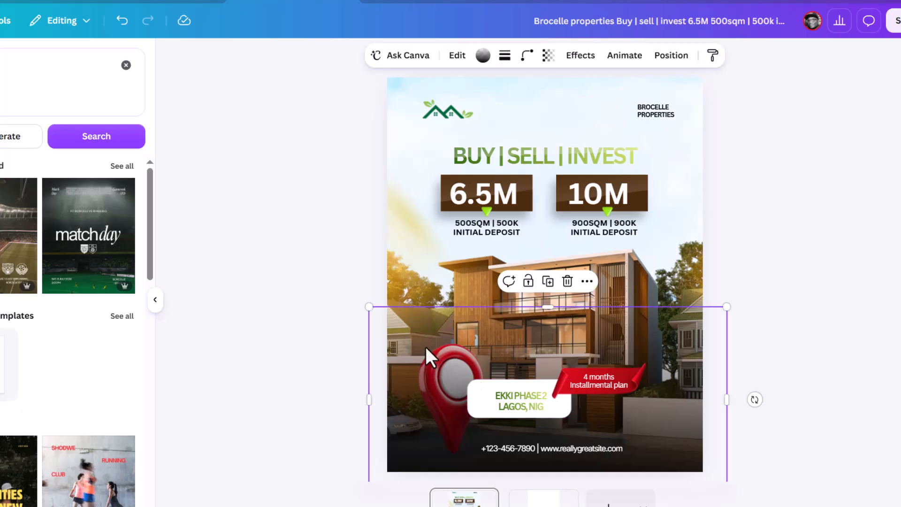
pyautogui.click(807, 267)
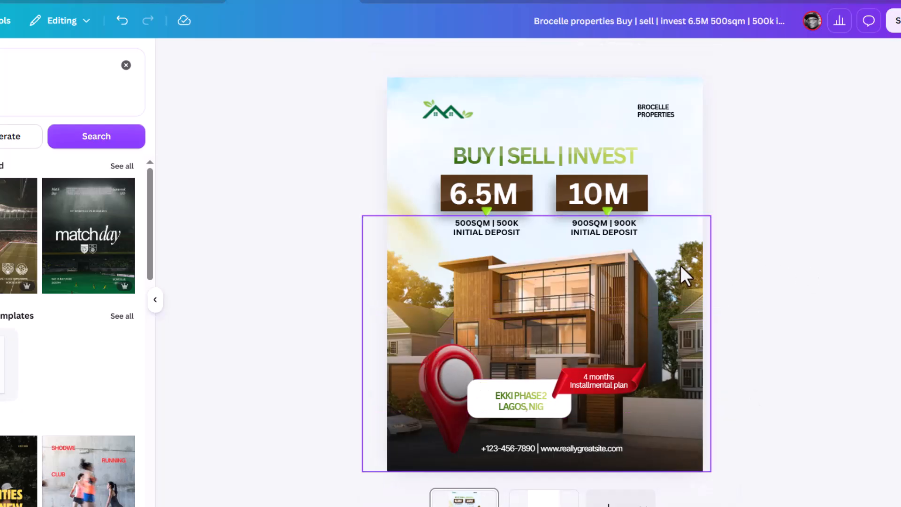
pyautogui.scroll(-4, 682, 266)
pyautogui.scroll(4, 738, 233)
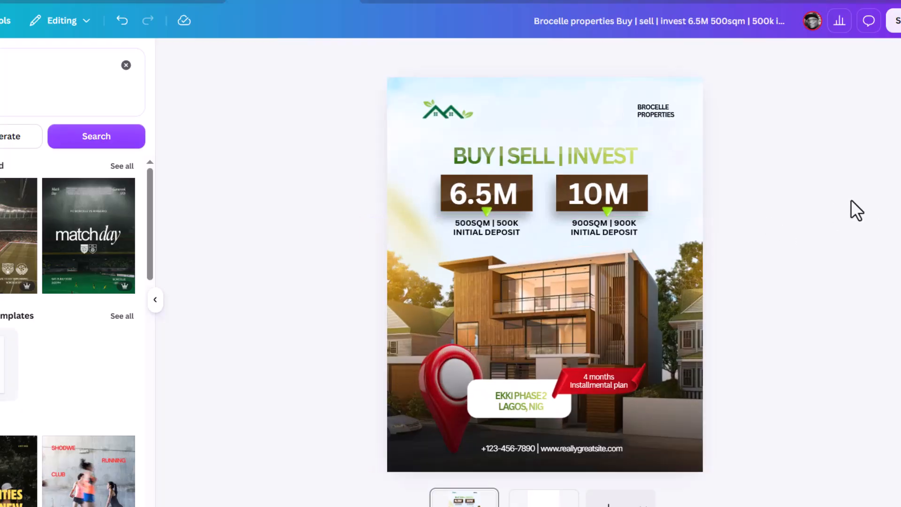
pyautogui.click(595, 300)
pyautogui.moveTo(594, 299); pyautogui.dragTo(587, 300)
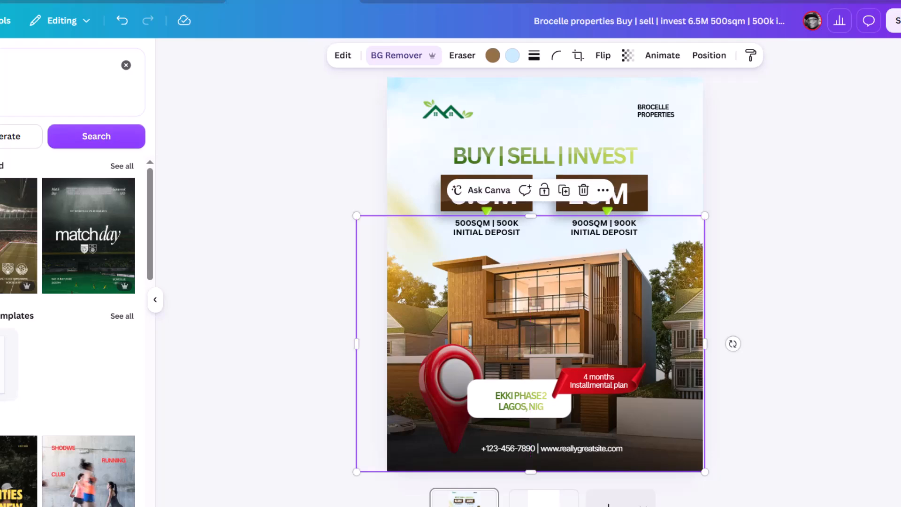
pyautogui.click(864, 287)
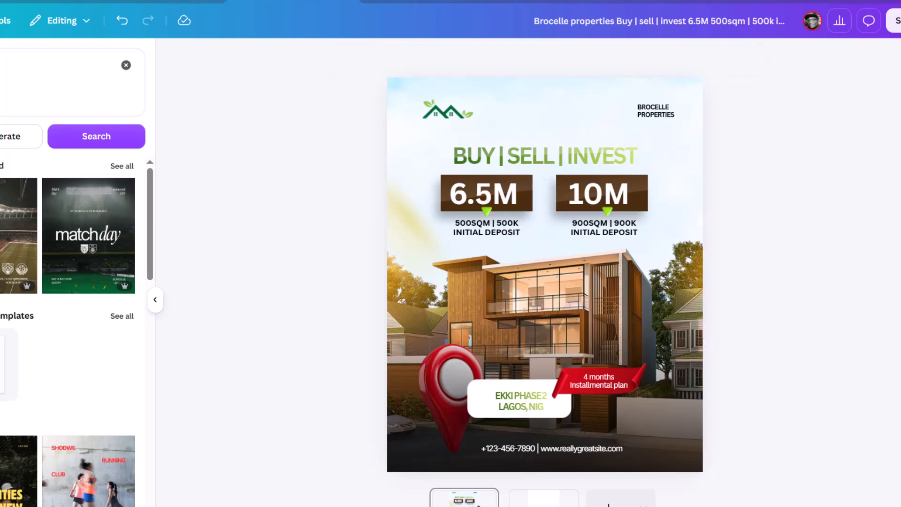
# Step: Move the dark gradient shape over the flyer's lower part slightly down
pyautogui.click(663, 421)
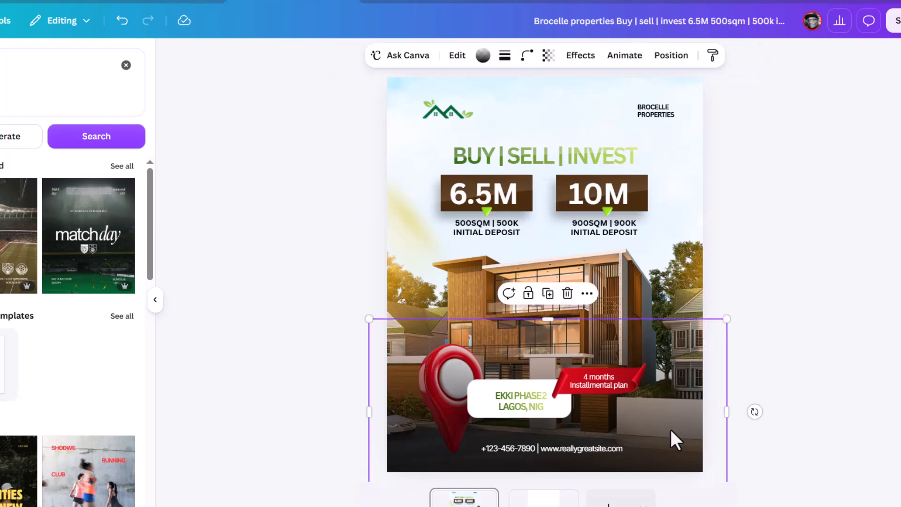
pyautogui.moveTo(673, 421); pyautogui.dragTo(672, 424)
pyautogui.click(853, 345)
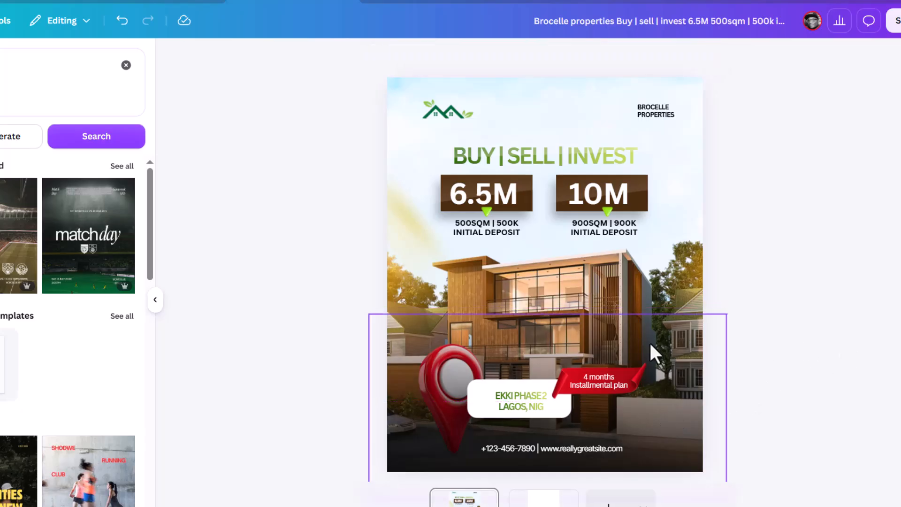
pyautogui.scroll(2, 655, 342)
pyautogui.scroll(-4, 748, 303)
pyautogui.scroll(2, 787, 268)
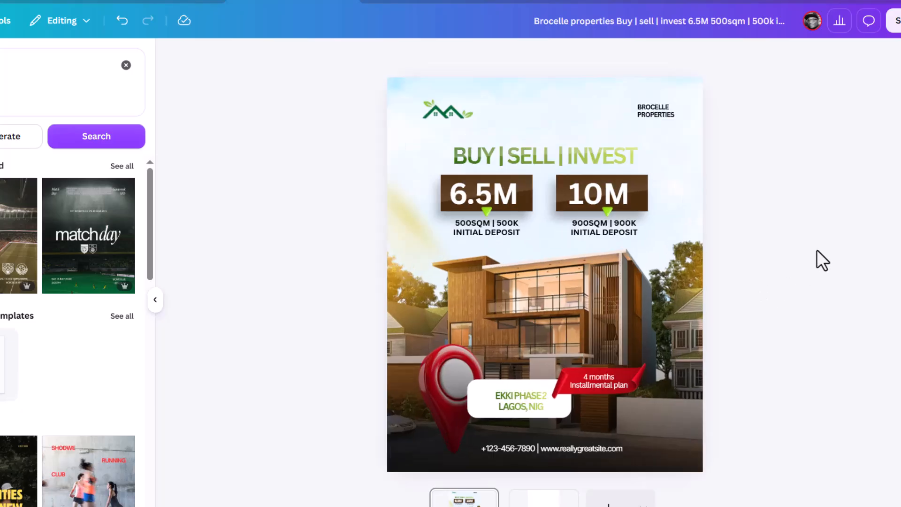